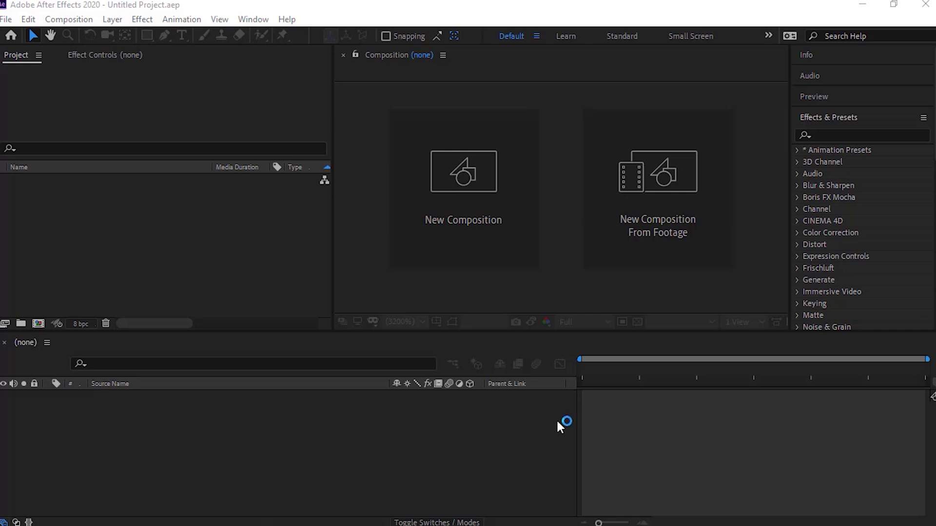
# Create a new composition named Particles at 3840 × 2160 px, 30 fps, with a duration of 1800 frames
pyautogui.click(83, 25)
pyautogui.click(102, 49)
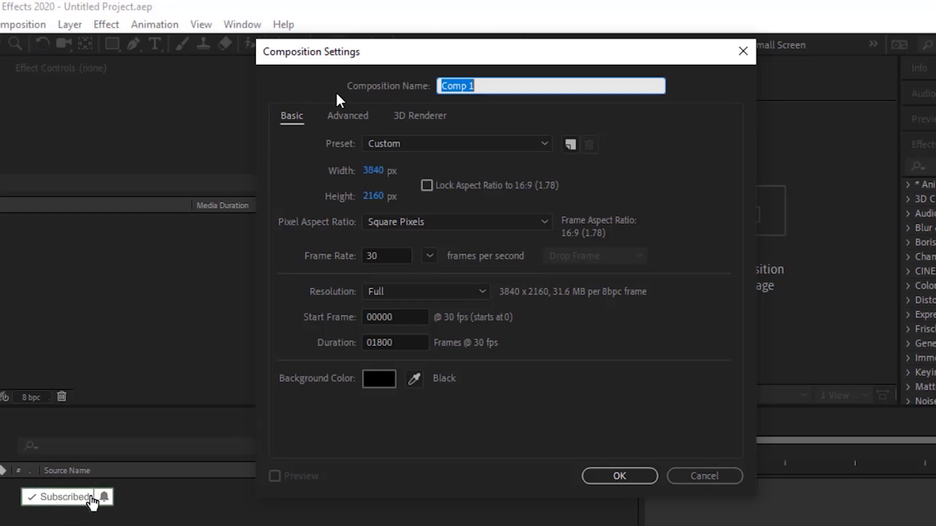
pyautogui.write('Particles')
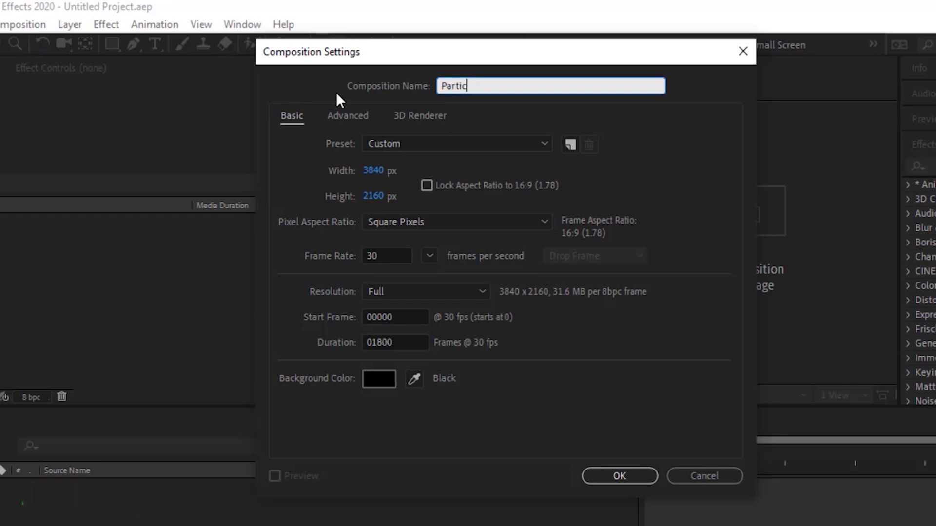
pyautogui.press('Tab')
pyautogui.press('Tab')
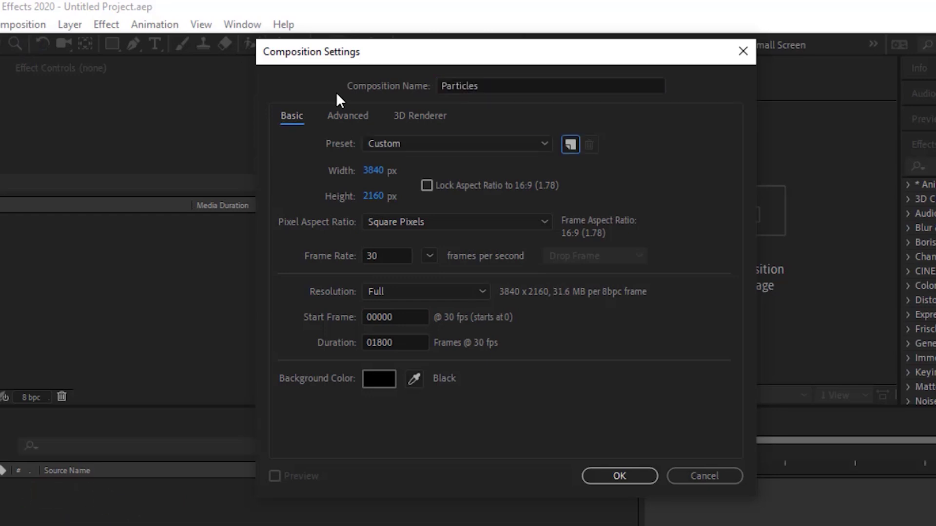
pyautogui.press('Tab')
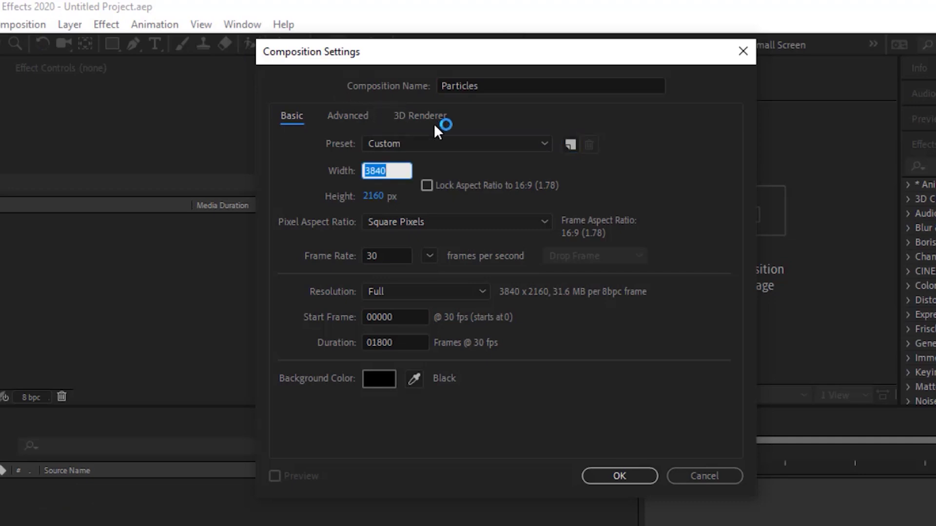
pyautogui.press('Tab')
pyautogui.press('Tab')
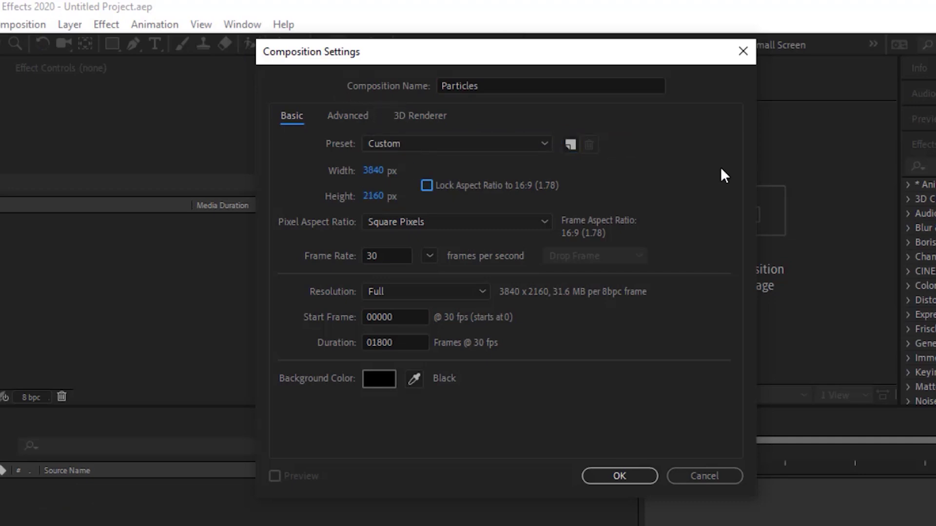
pyautogui.press('Tab')
pyautogui.press('Tab')
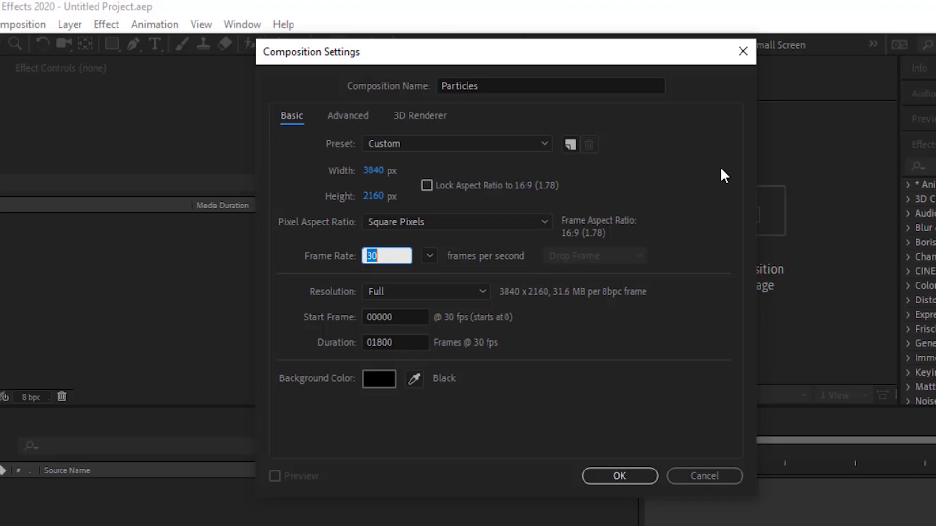
pyautogui.press('Tab')
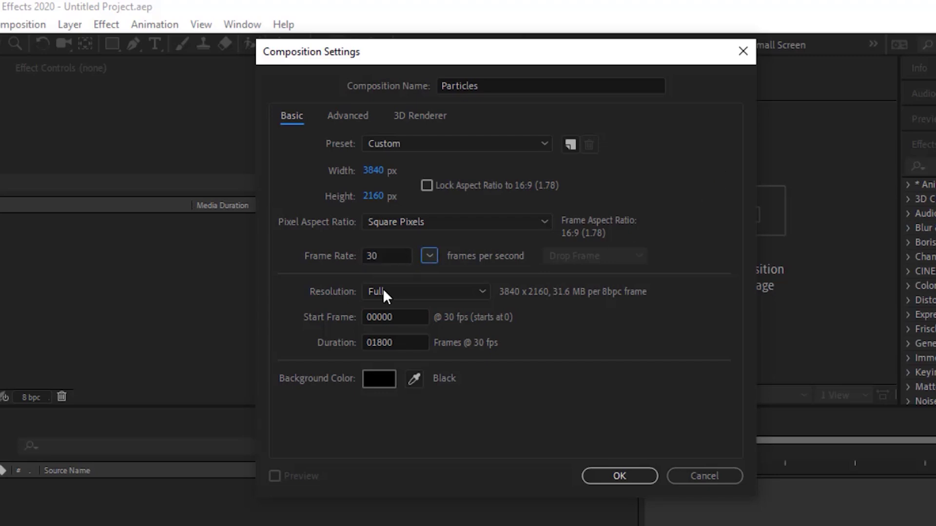
pyautogui.press('Tab')
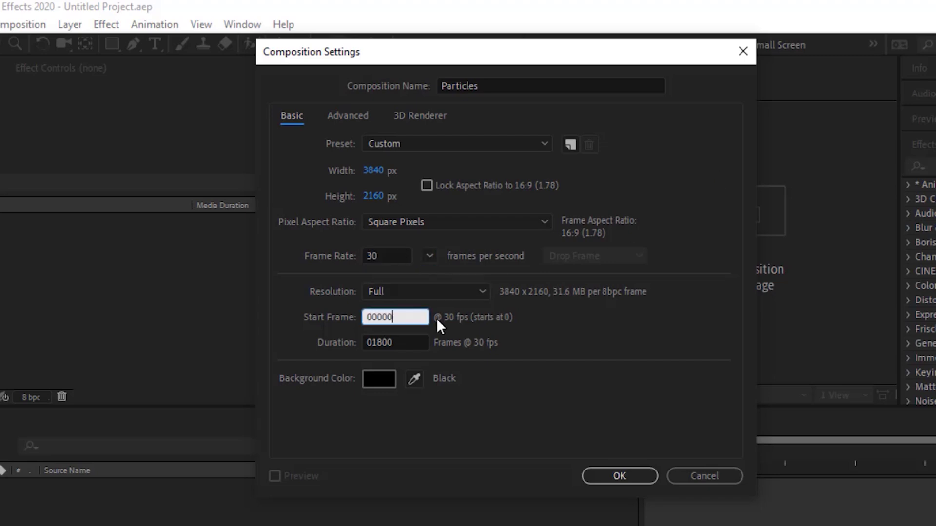
pyautogui.press('Tab')
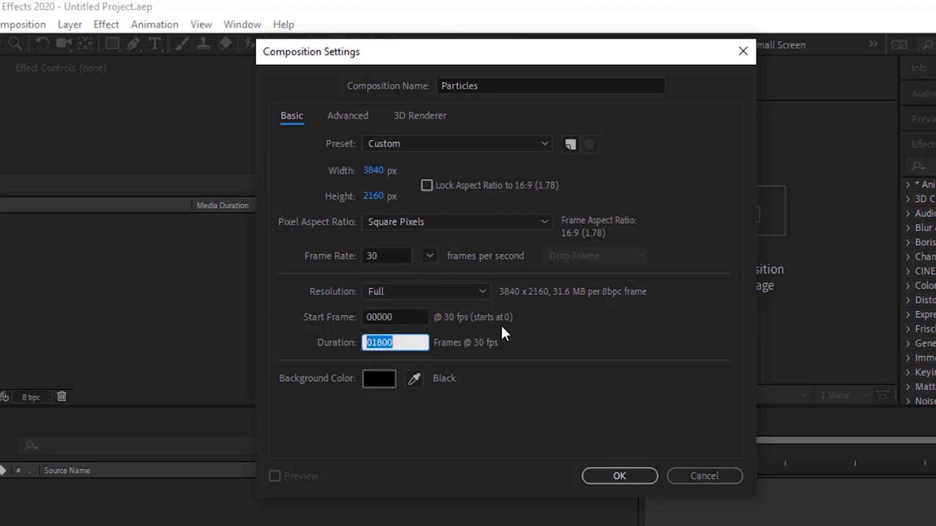
pyautogui.click(615, 476)
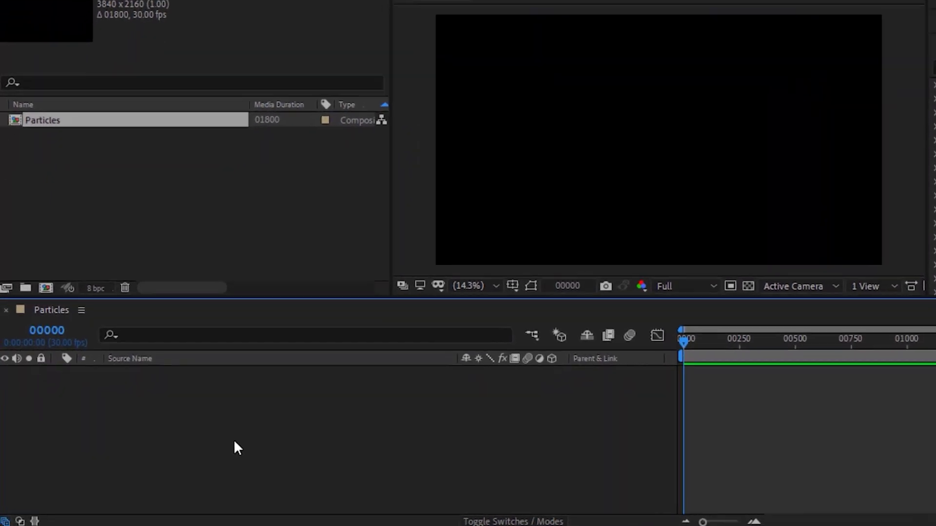
# Add a black solid named Floor to the composition, with width and height both 4000 px
pyautogui.rightClick(197, 452)
pyautogui.moveTo(396, 234)
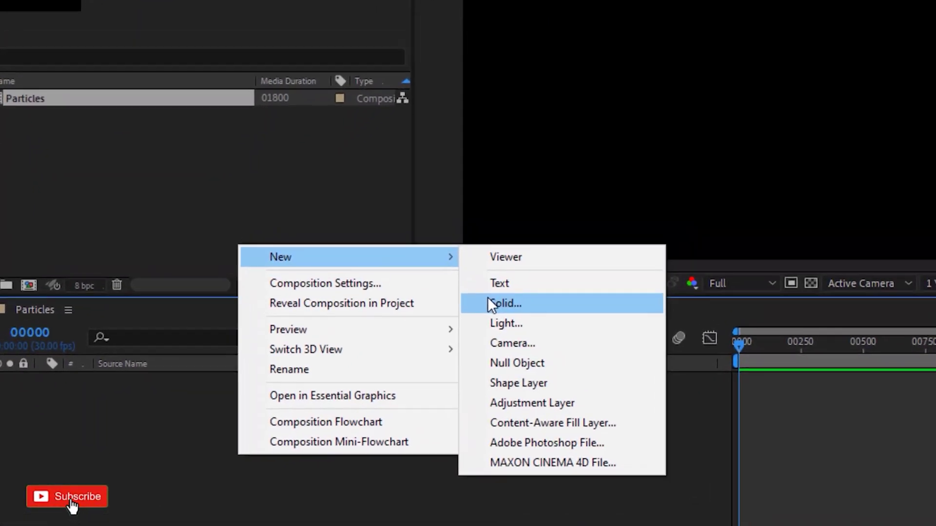
pyautogui.click(489, 303)
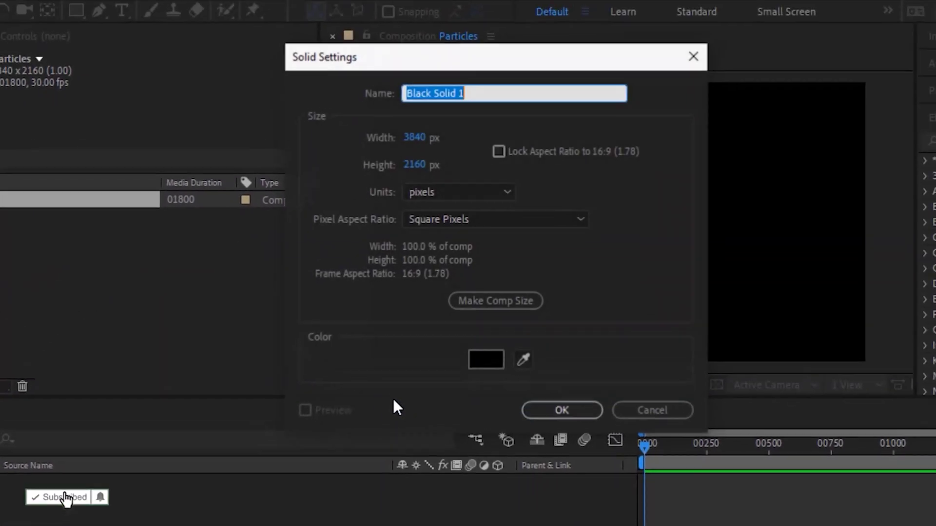
pyautogui.write('Floor')
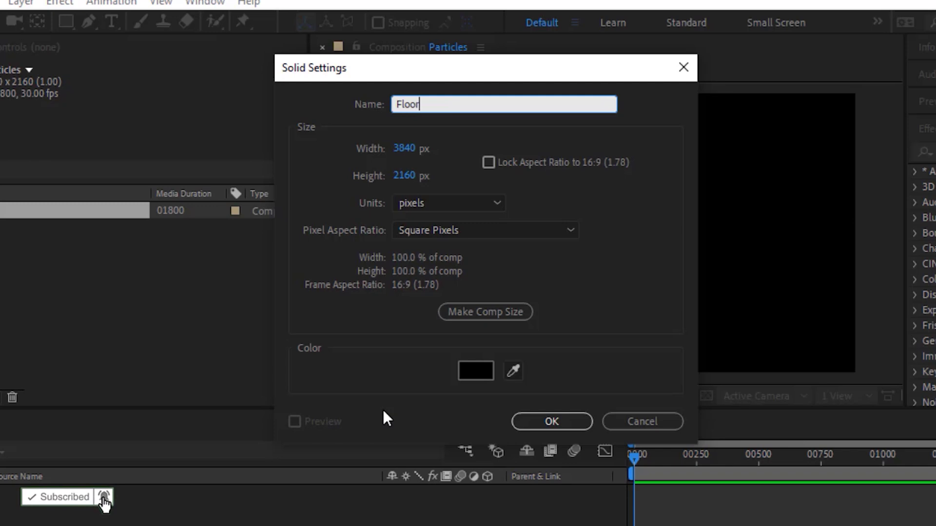
pyautogui.press('Tab')
pyautogui.write('4000')
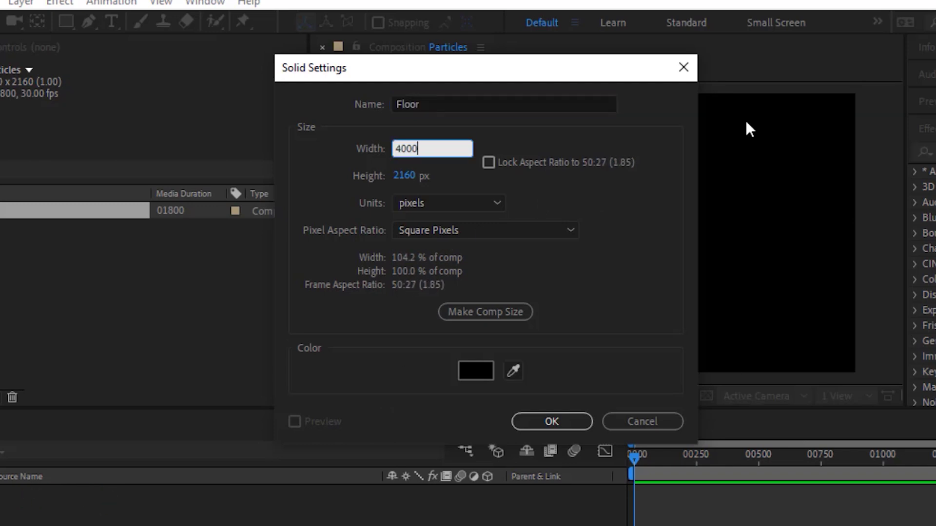
pyautogui.press('Tab')
pyautogui.write('4000')
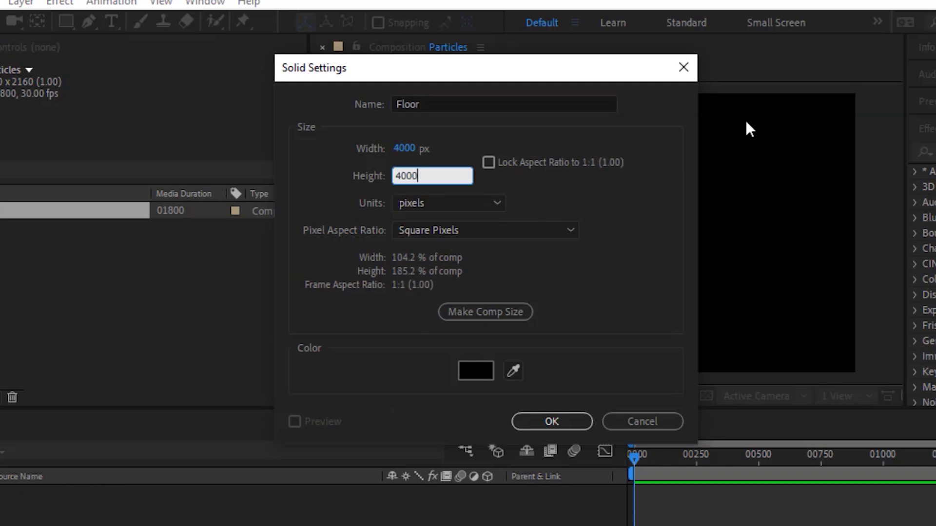
pyautogui.press('Return')
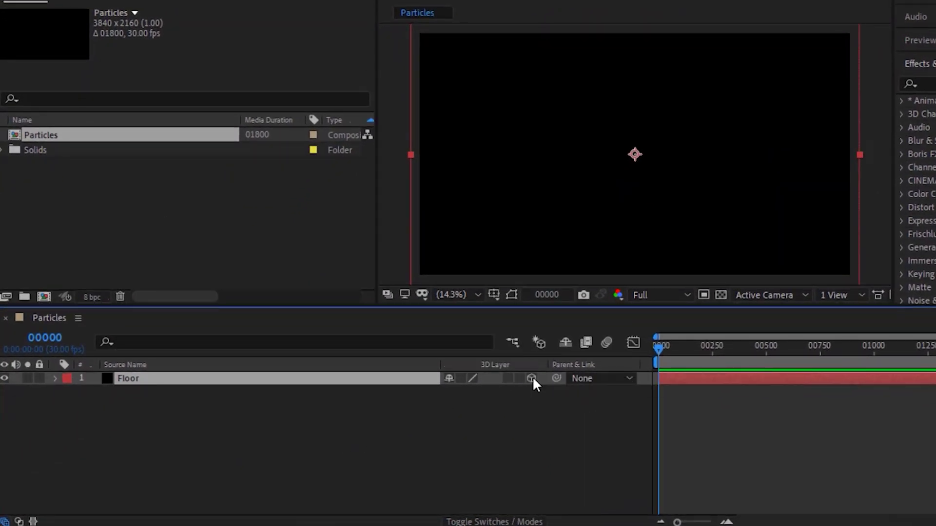
# Make the Floor layer 3D and set its Y position to 1140
pyautogui.click(532, 378)
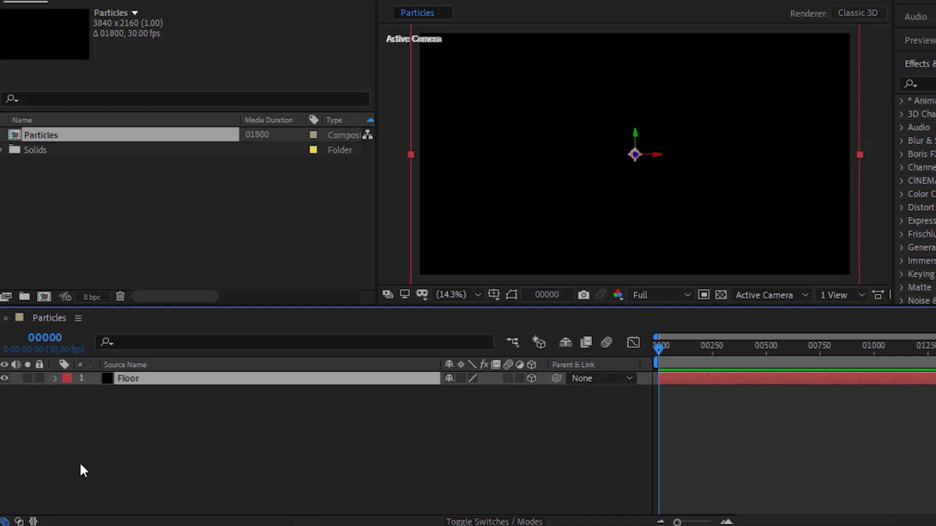
pyautogui.click(55, 379)
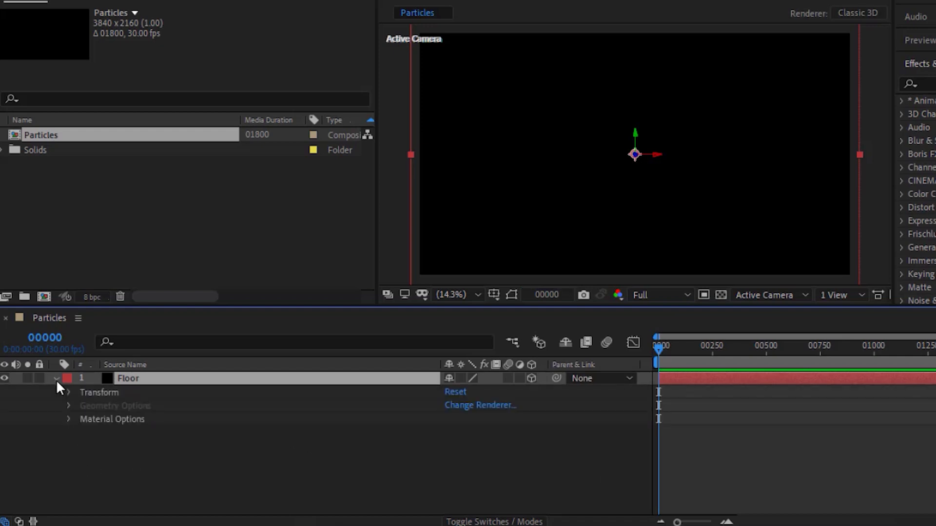
pyautogui.click(68, 393)
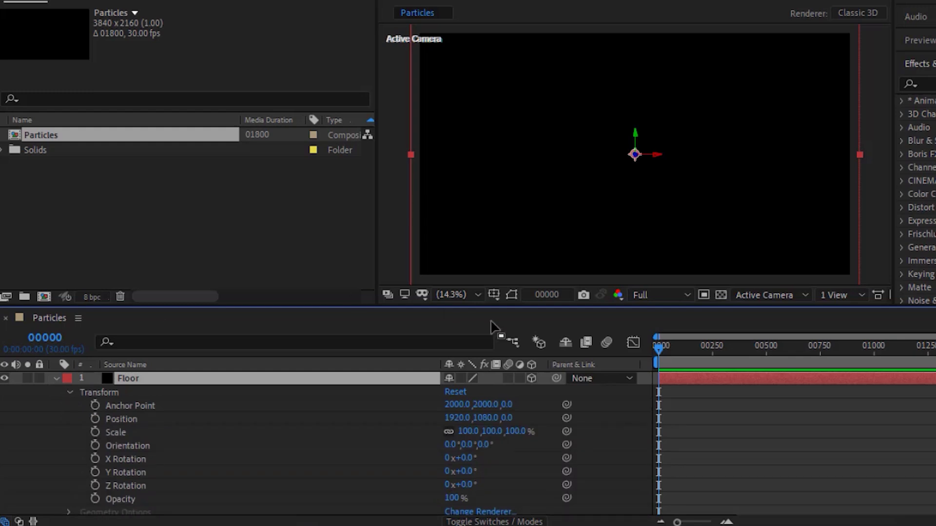
pyautogui.click(485, 418)
pyautogui.write('1140')
pyautogui.press('Return')
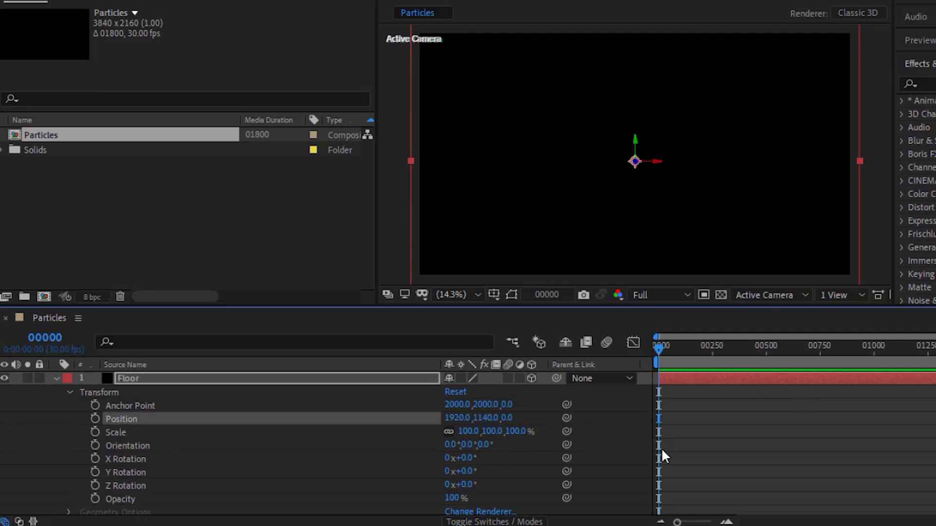
# Set the Floor layer's X Rotation to 90°, then collapse its properties and deselect it
pyautogui.click(467, 459)
pyautogui.write('90')
pyautogui.press('Return')
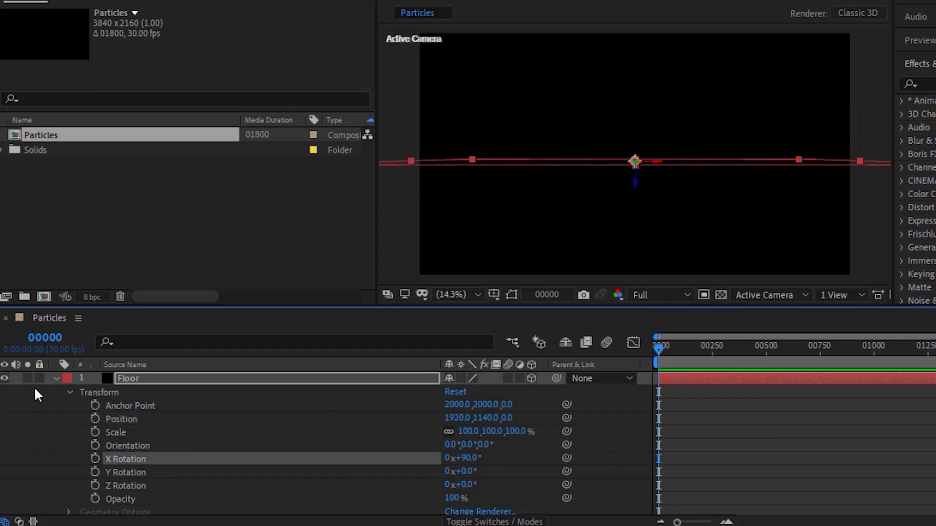
pyautogui.click(55, 379)
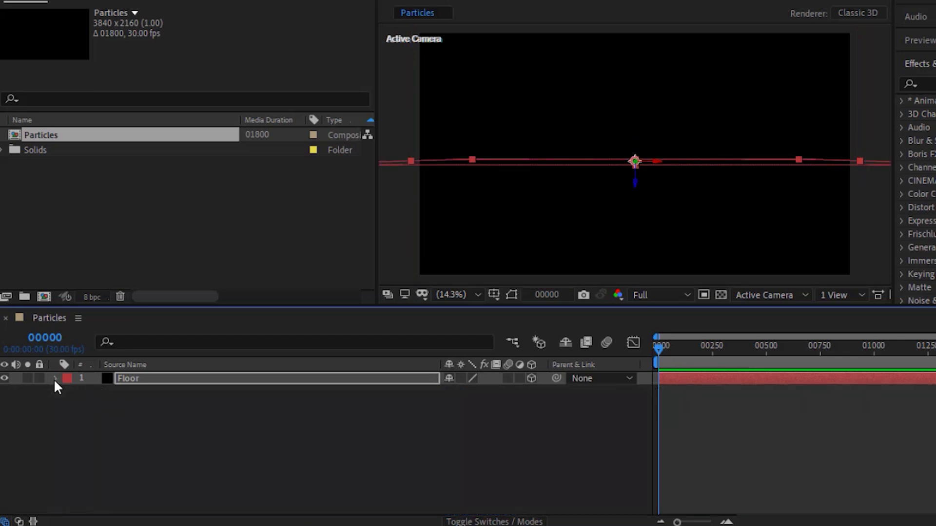
pyautogui.click(72, 410)
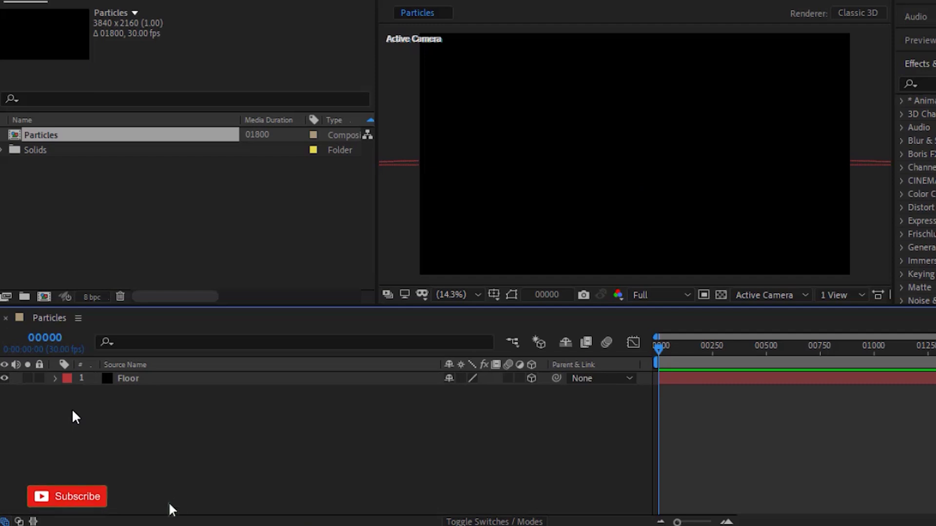
# Add a two-node camera named Camera with 635 mm zoom, depth of field enabled and Lock to Zoom turned off
pyautogui.rightClick(72, 410)
pyautogui.moveTo(207, 239)
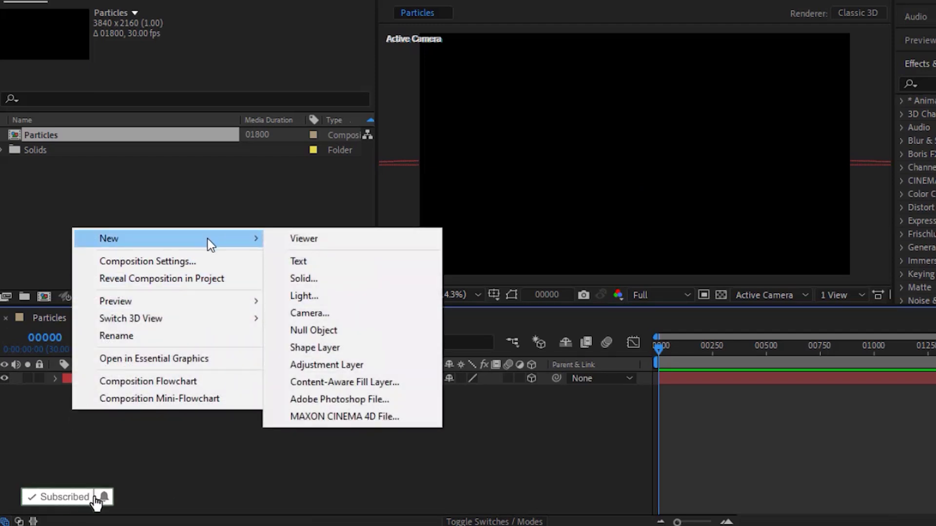
pyautogui.click(319, 317)
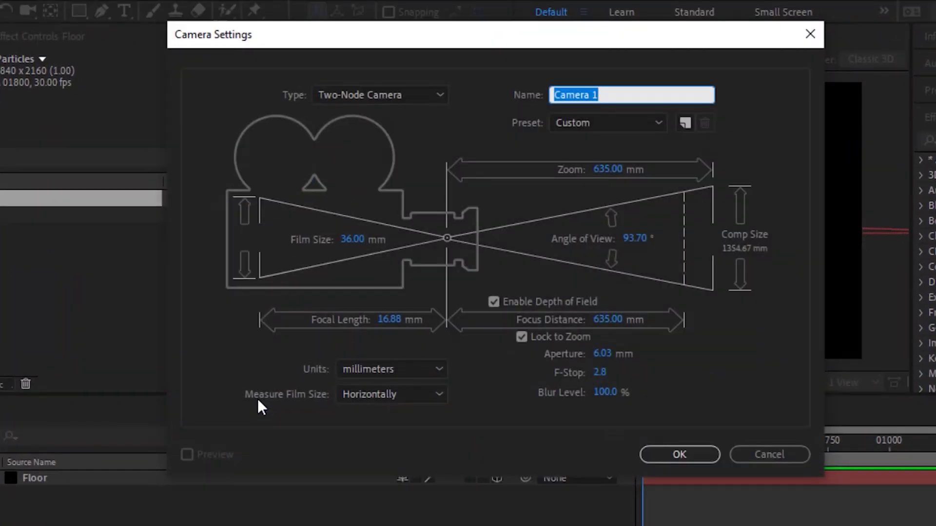
pyautogui.press('Right')
pyautogui.press('BackSpace')
pyautogui.press('BackSpace')
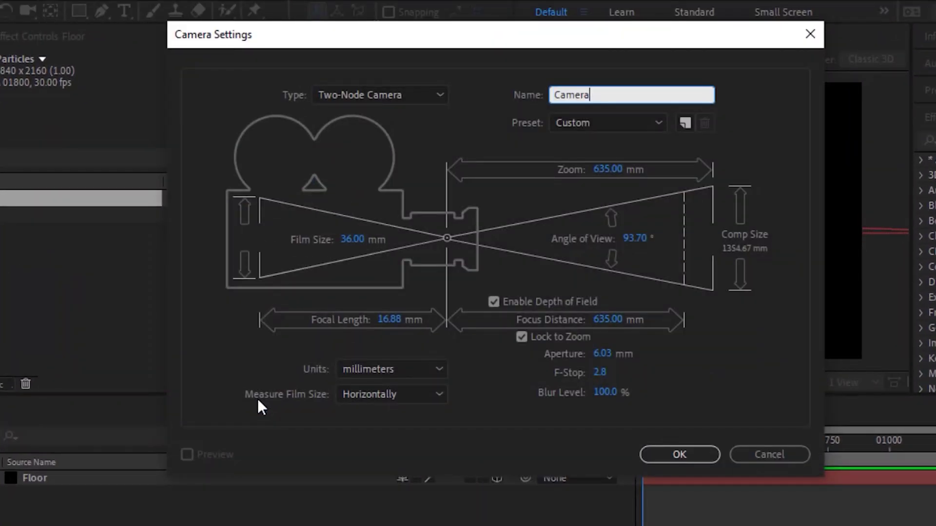
pyautogui.press('Tab')
pyautogui.press('Tab')
pyautogui.press('Tab')
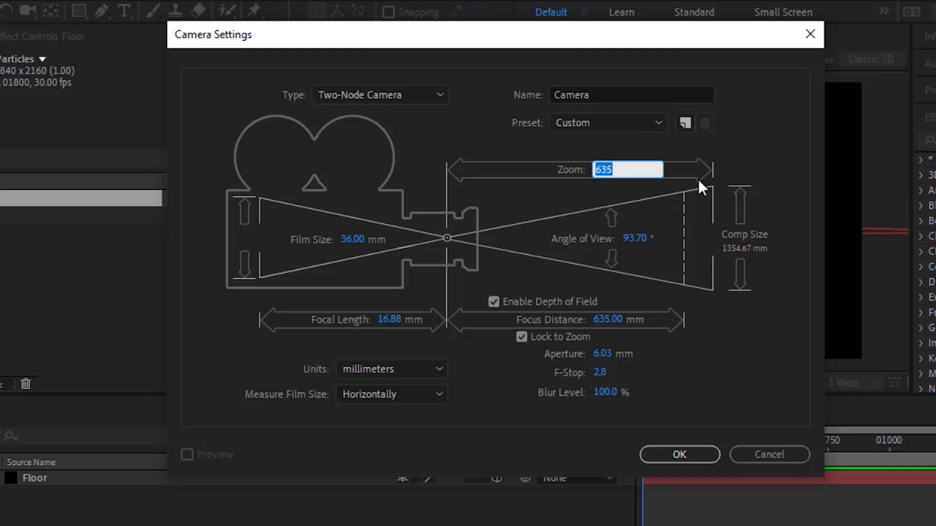
pyautogui.click(521, 337)
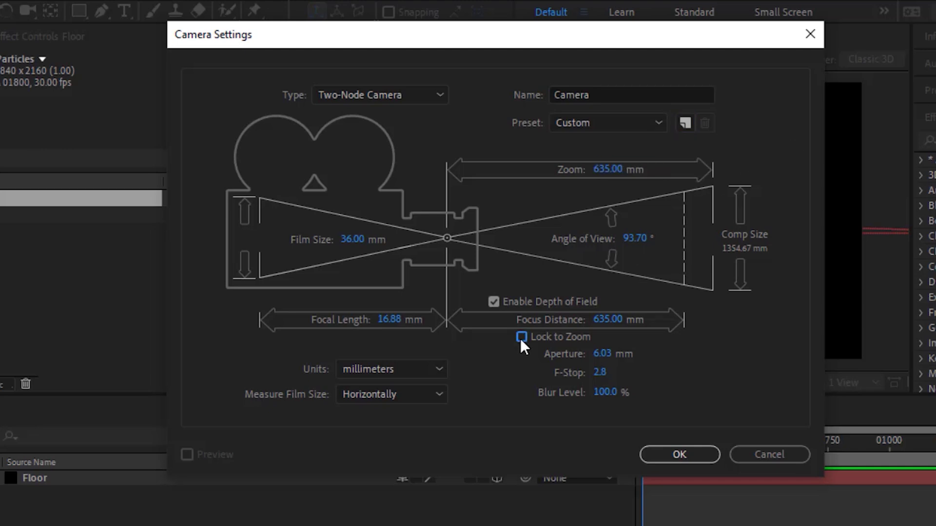
pyautogui.click(676, 455)
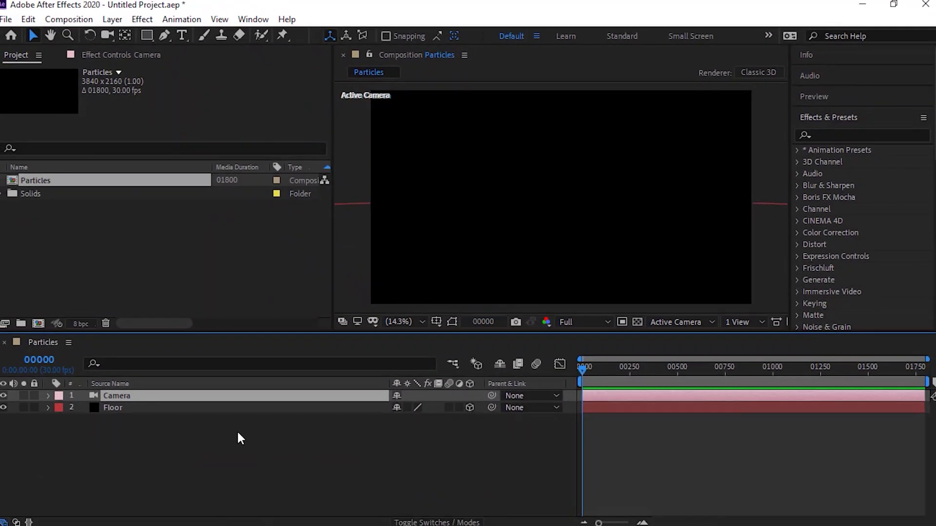
# Add a null object, make it a 3D layer, and parent the Camera layer to it
pyautogui.rightClick(141, 450)
pyautogui.moveTo(221, 303)
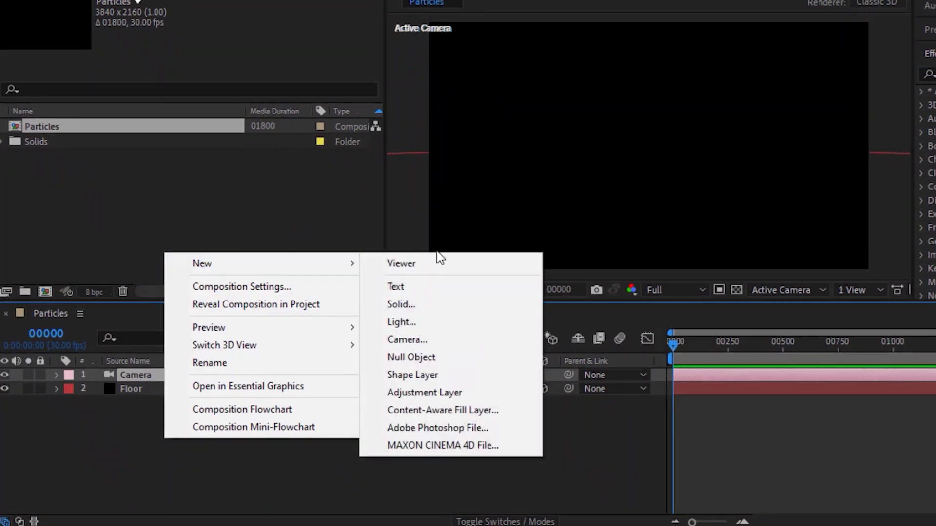
pyautogui.click(414, 358)
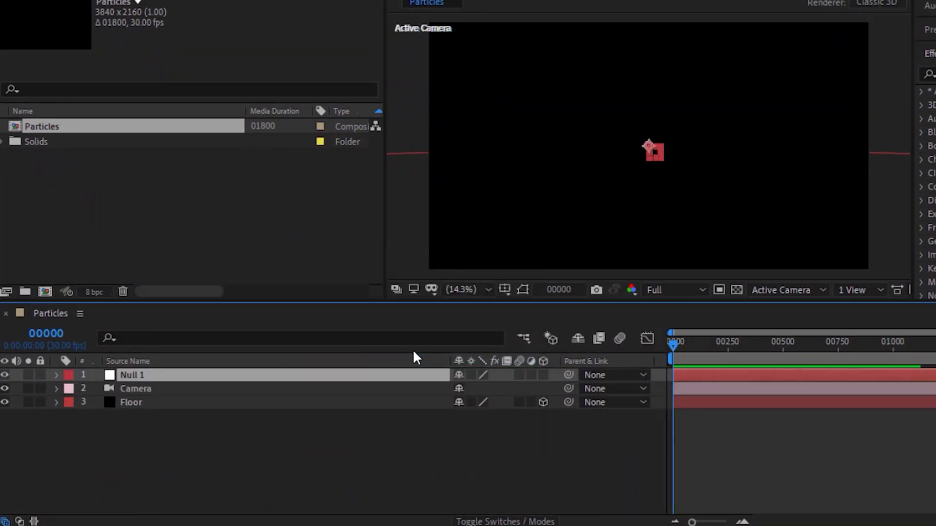
pyautogui.click(543, 376)
pyautogui.click(591, 389)
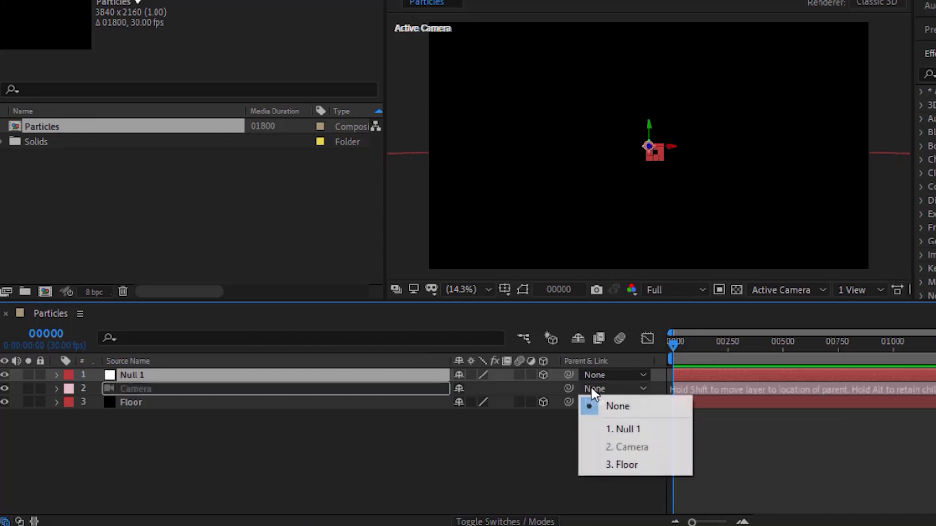
pyautogui.click(616, 429)
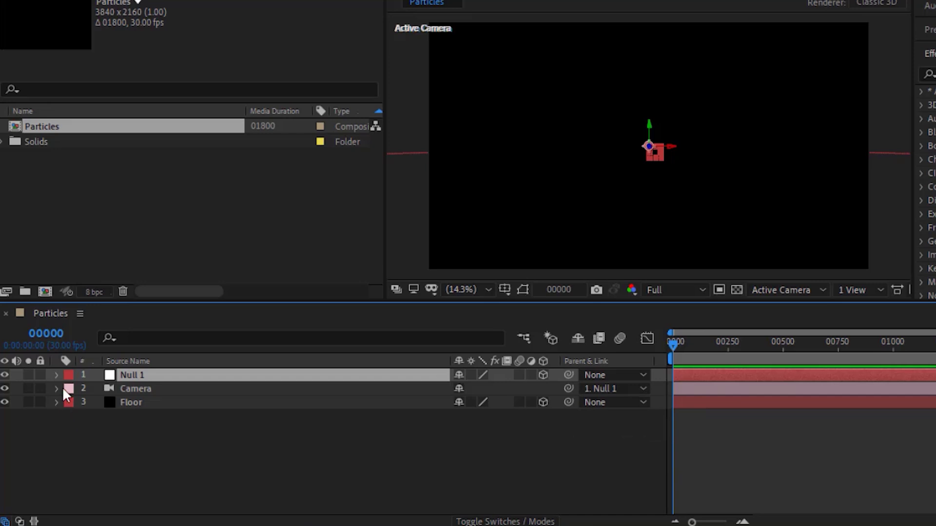
# Rename the Null 1 layer as Null and keep its properties collapsed
pyautogui.click(55, 372)
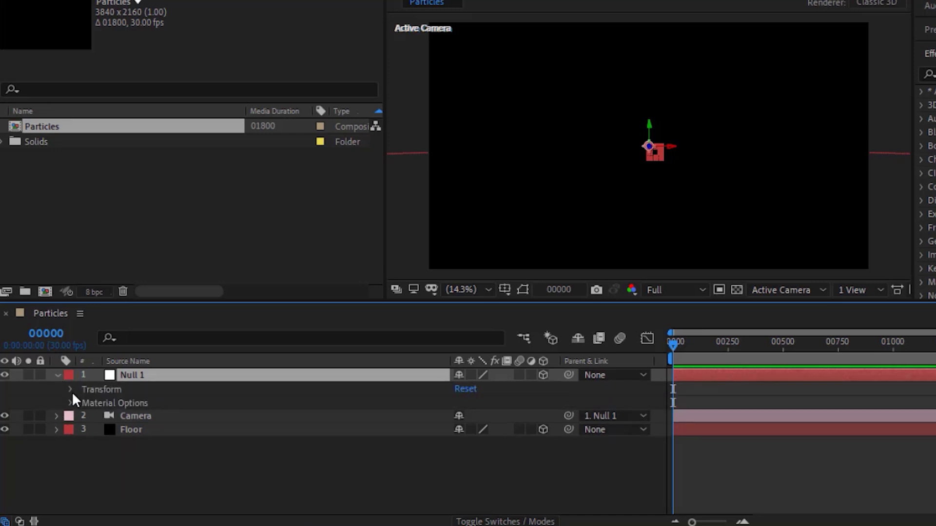
pyautogui.click(71, 390)
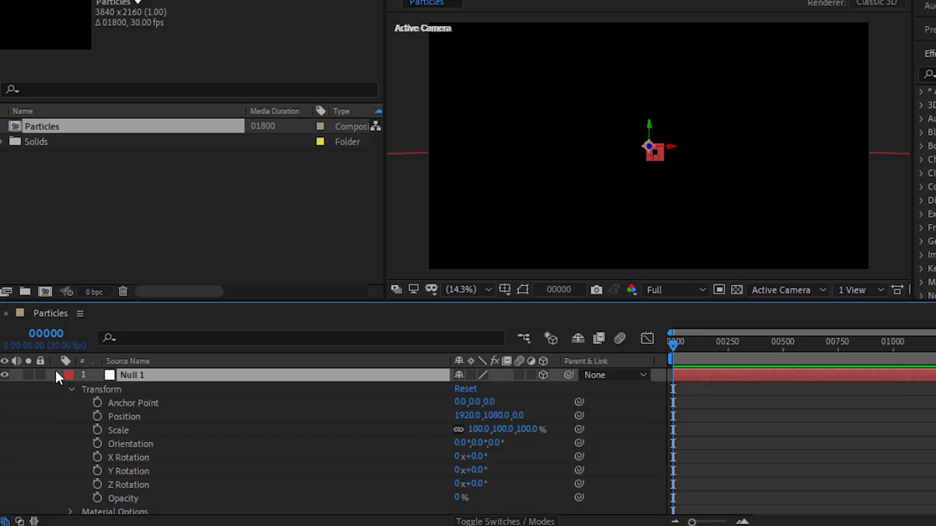
pyautogui.click(56, 375)
pyautogui.press('Return')
pyautogui.press('BackSpace')
pyautogui.press('BackSpace')
pyautogui.press('Return')
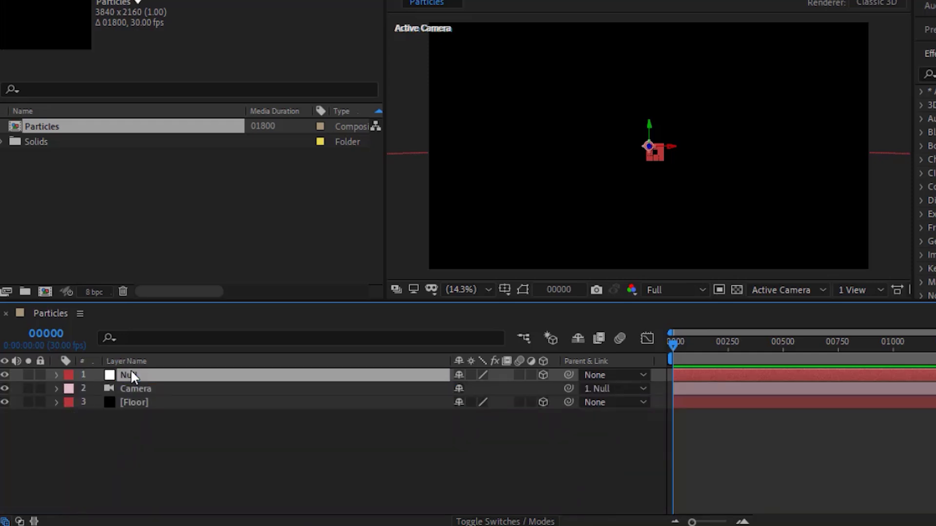
# Animate the Null layer's Y Rotation from 0° at frame 0 to one full revolution at frame 1799, then collapse its properties
pyautogui.click(57, 375)
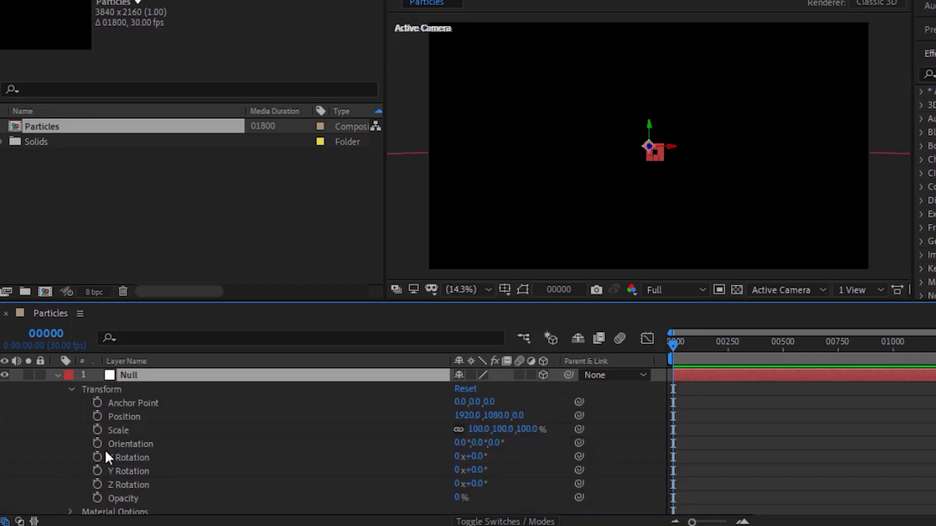
pyautogui.click(98, 471)
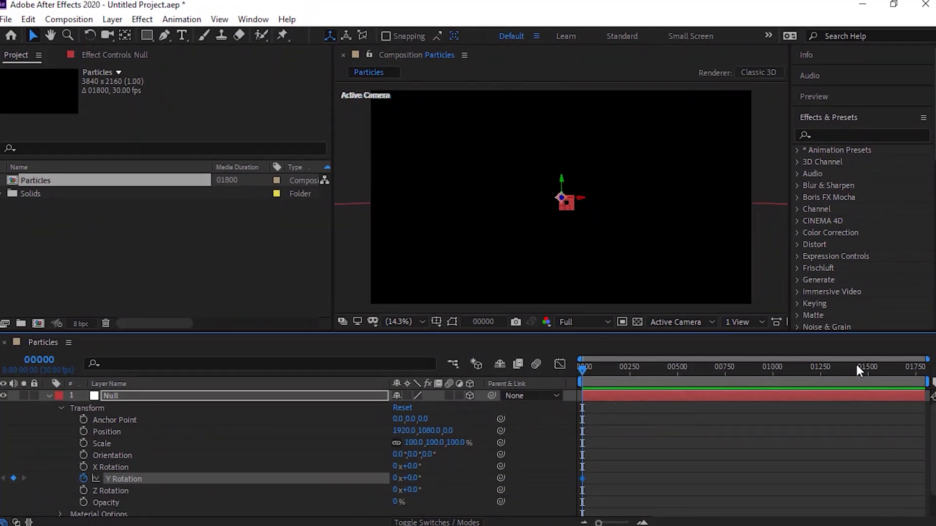
pyautogui.moveTo(886, 364); pyautogui.dragTo(926, 366)
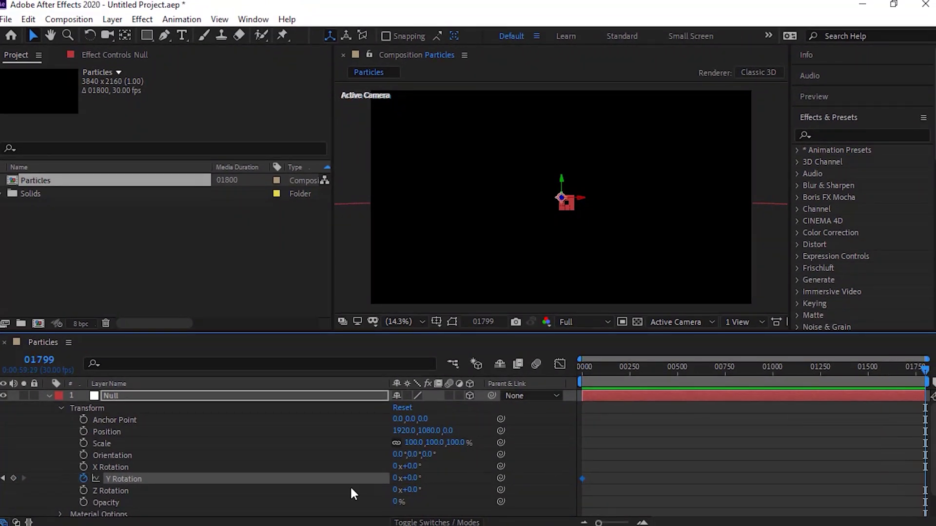
pyautogui.click(393, 478)
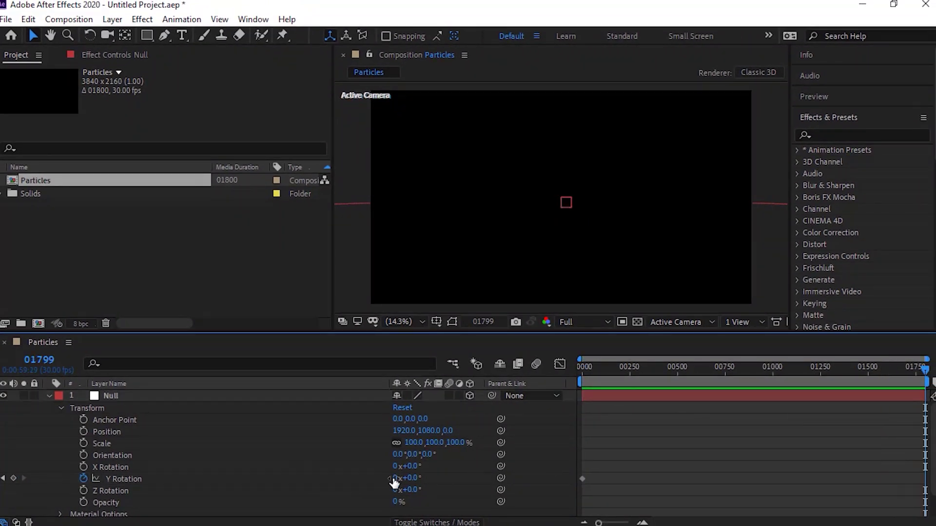
pyautogui.write('1')
pyautogui.press('Return')
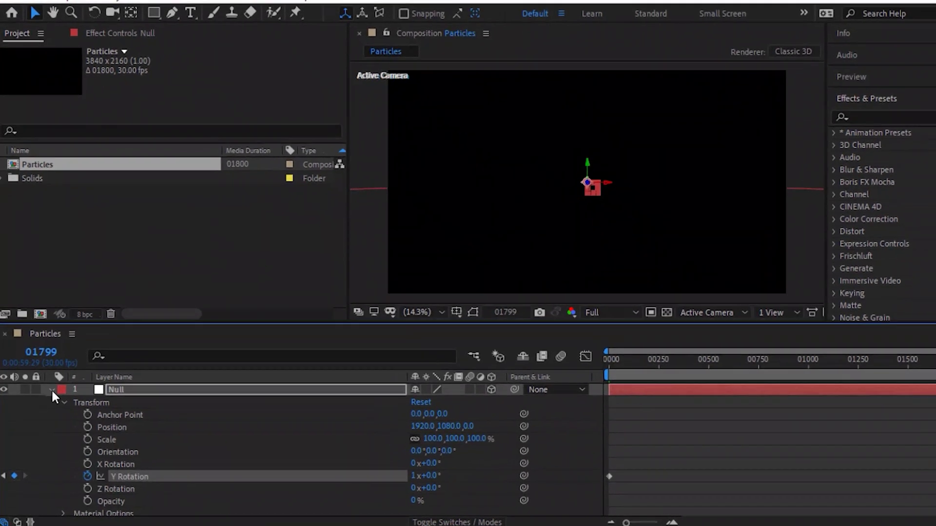
pyautogui.click(51, 390)
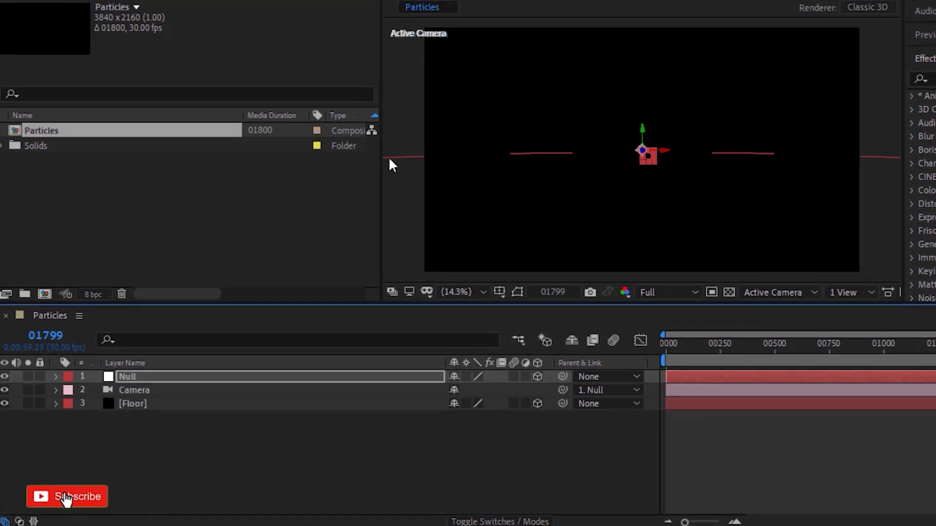
# Widen the composition viewer, examine the camera's rotation through the timeline from the Top view, and return to Active Camera at frame 0
pyautogui.moveTo(381, 149); pyautogui.dragTo(217, 149)
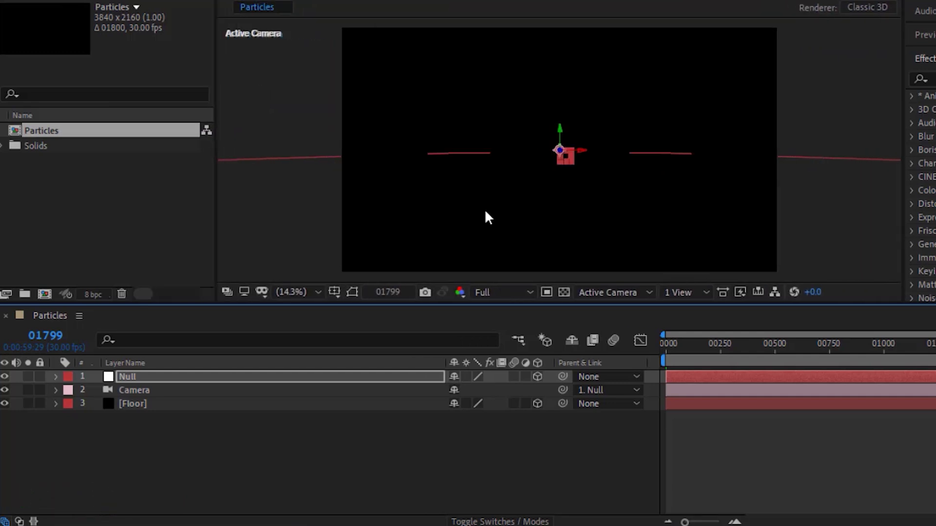
pyautogui.click(581, 291)
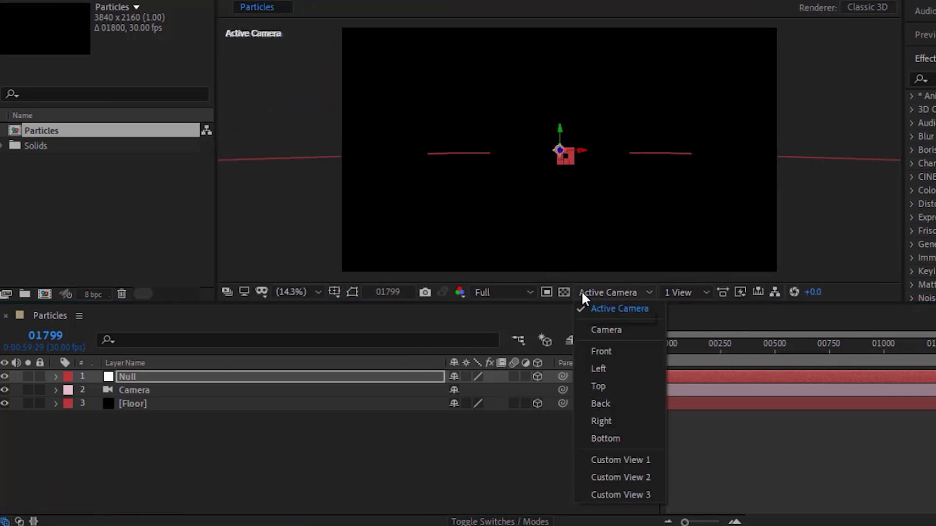
pyautogui.click(617, 387)
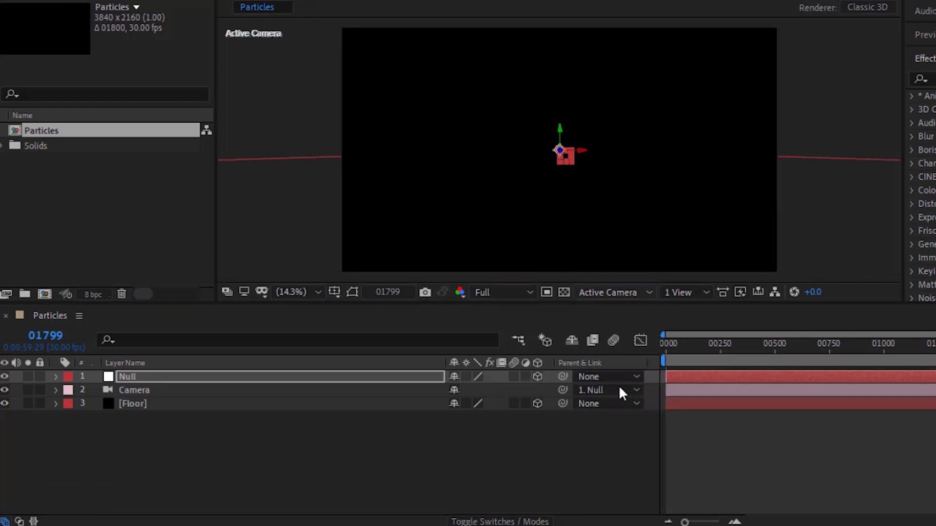
pyautogui.press('.')
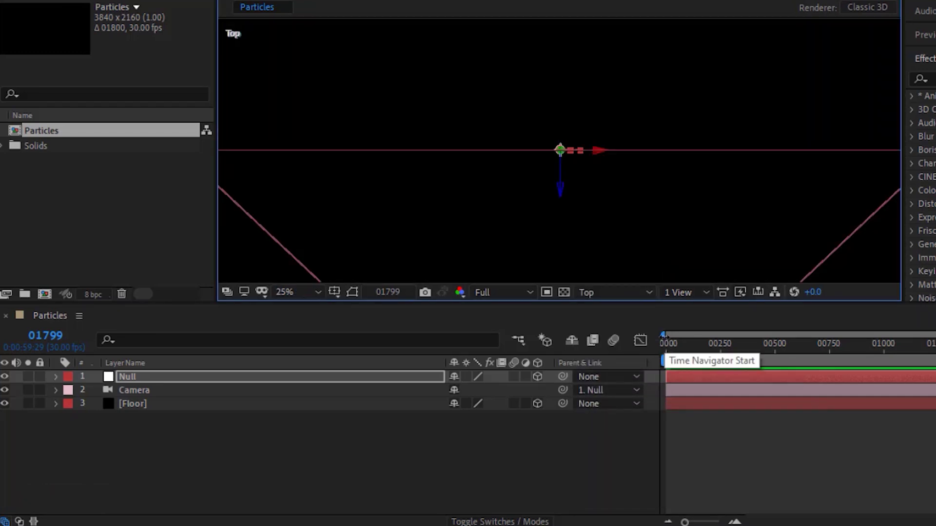
pyautogui.press(',')
pyautogui.press(',')
pyautogui.moveTo(734, 347); pyautogui.dragTo(935, 351)
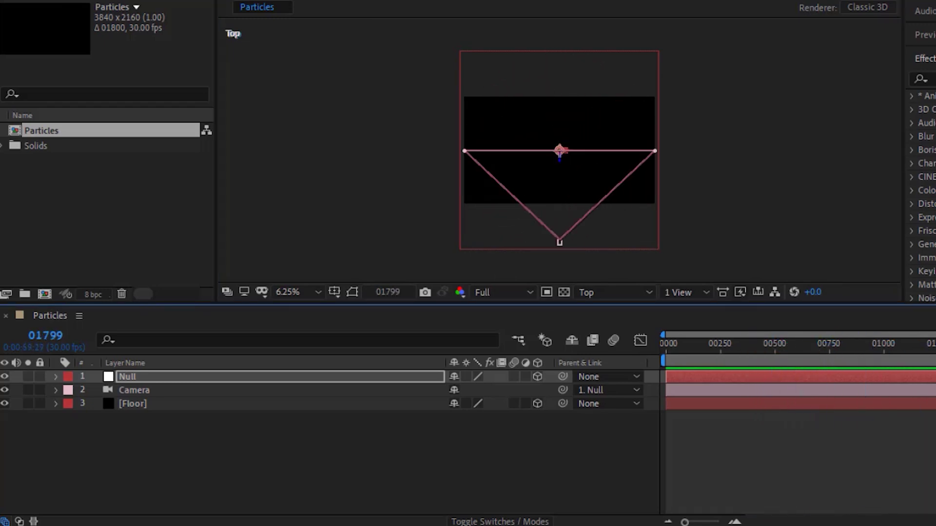
pyautogui.click(747, 364)
pyautogui.press('Home')
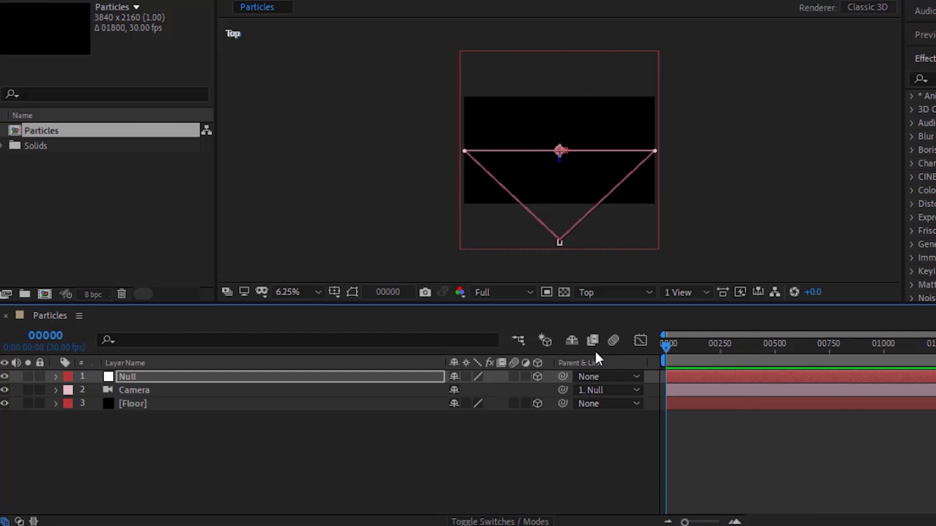
pyautogui.click(600, 295)
pyautogui.click(603, 308)
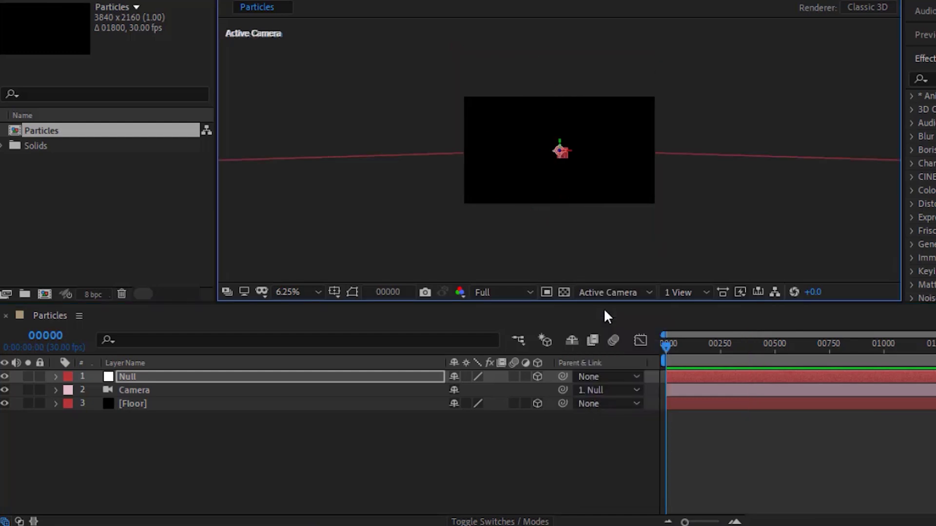
# Set the Y value of the Camera layer's Point of Interest to 150
pyautogui.click(57, 390)
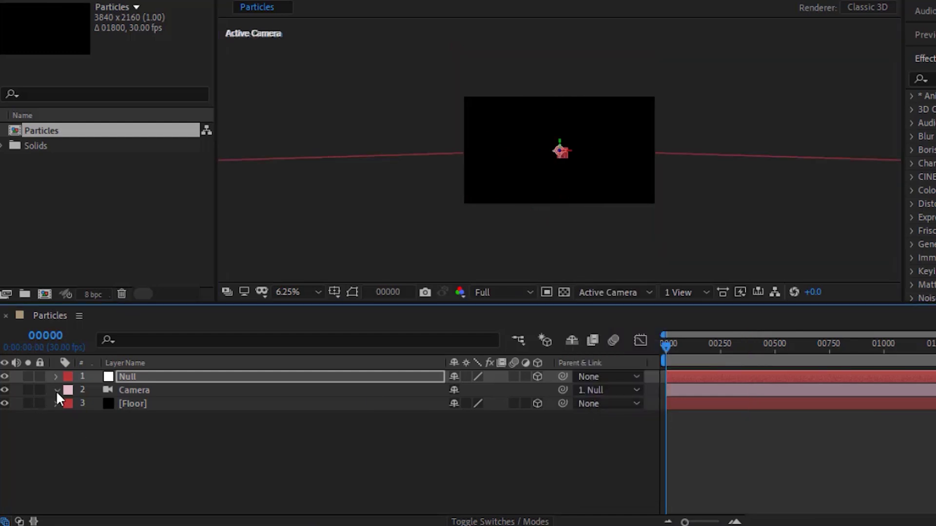
pyautogui.click(70, 405)
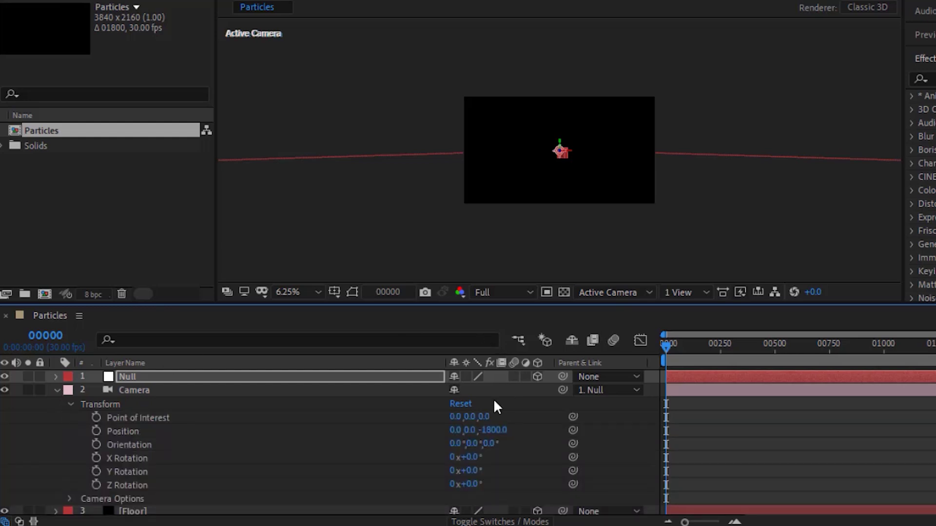
pyautogui.click(470, 417)
pyautogui.write('150')
pyautogui.press('Tab')
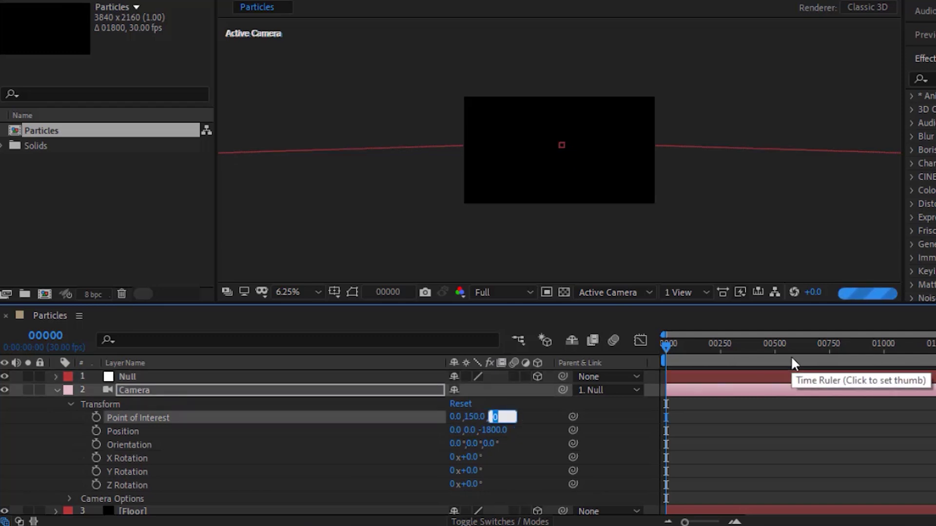
# Keyframe the Camera's Position at frame 0 with Y and Z both set to -500
pyautogui.click(96, 431)
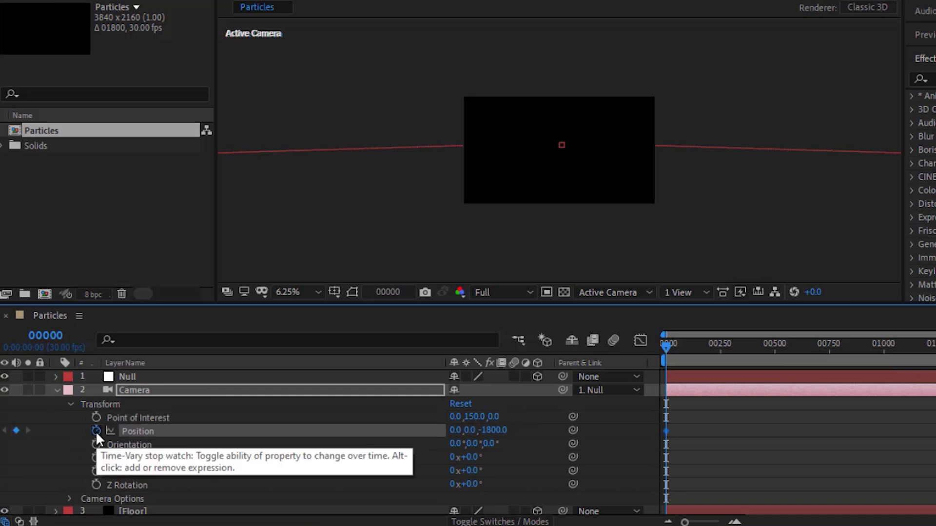
pyautogui.click(455, 430)
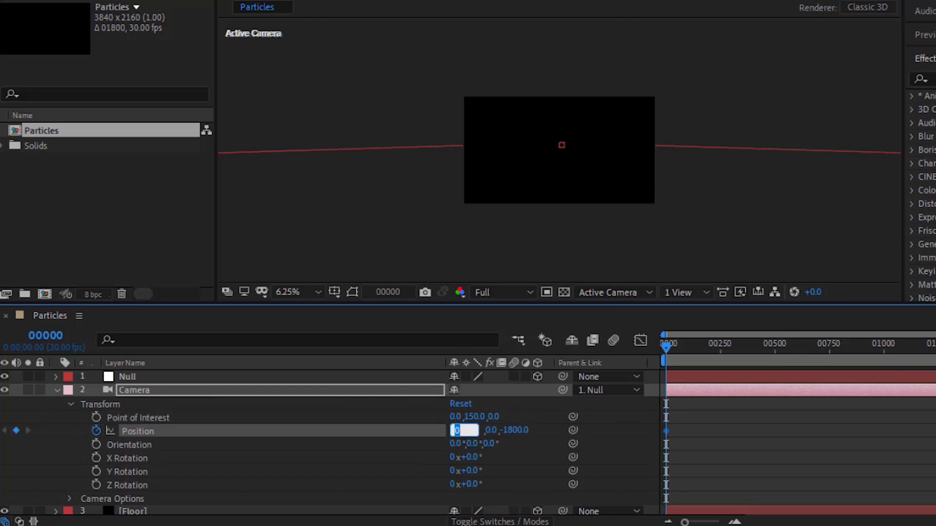
pyautogui.press('Tab')
pyautogui.write('-500')
pyautogui.press('Tab')
pyautogui.write('-500')
pyautogui.press('Return')
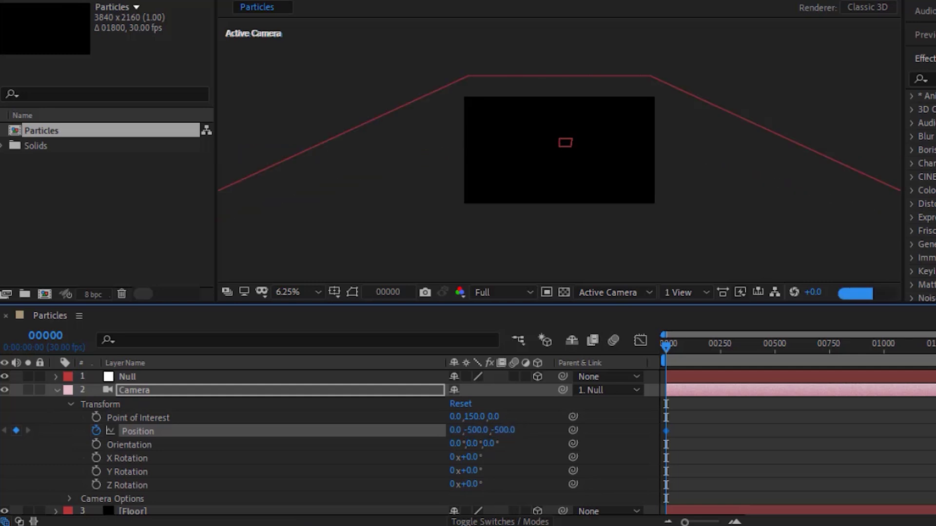
# Add a Position keyframe for the Camera at frame 1799 with Y set to -100
pyautogui.press('End')
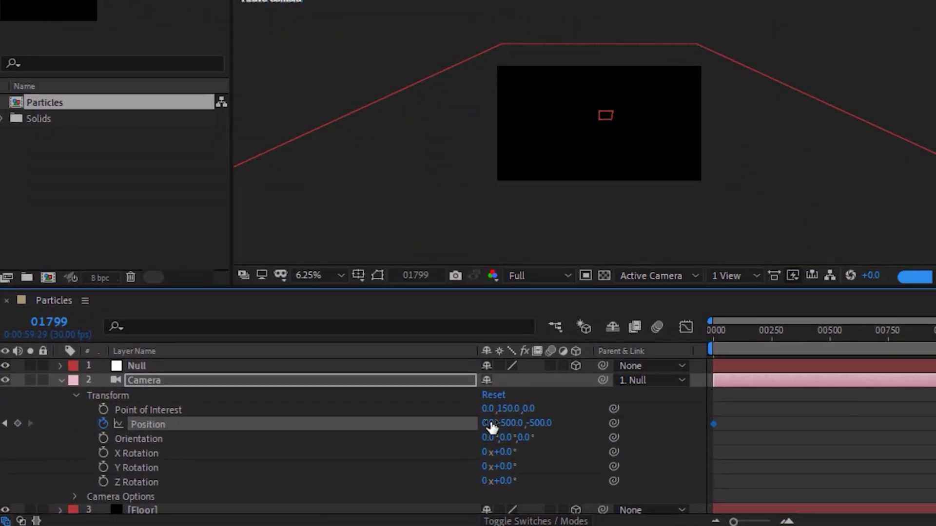
pyautogui.click(489, 423)
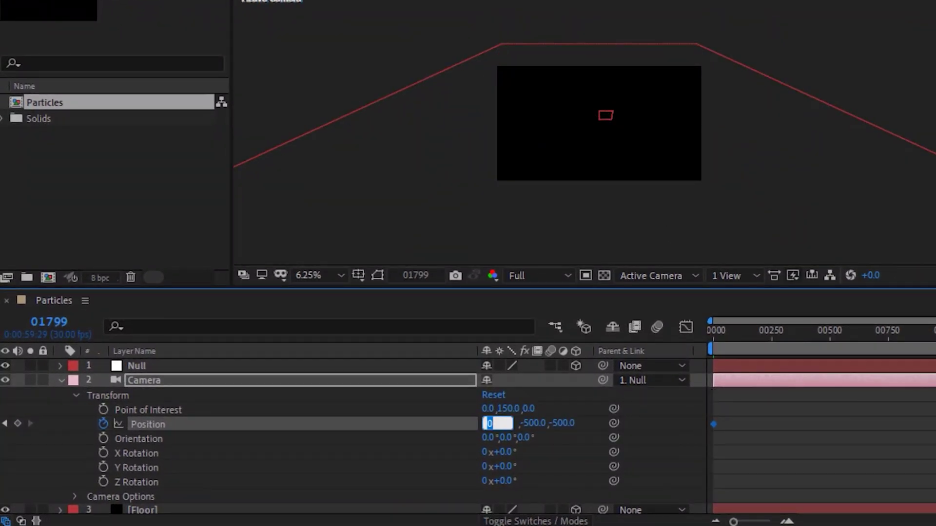
pyautogui.press('Tab')
pyautogui.write('-100')
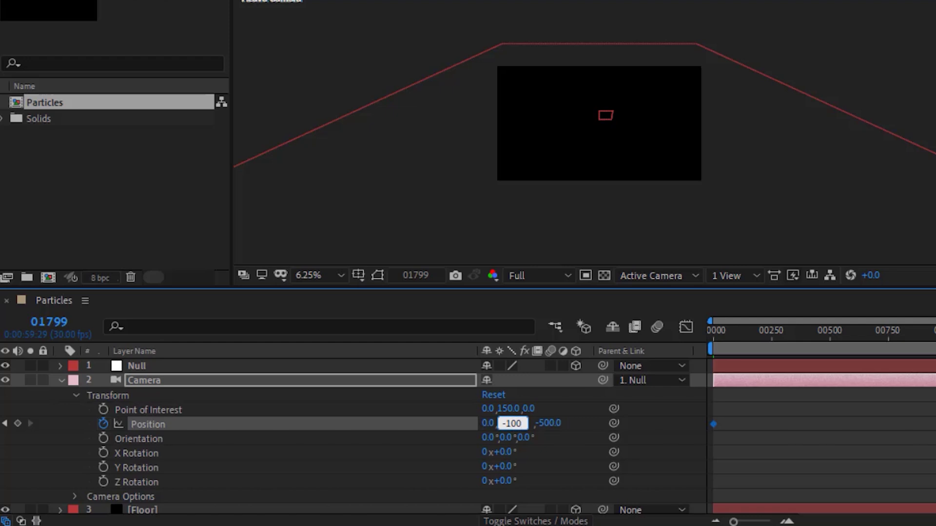
pyautogui.press('Tab')
pyautogui.press('Return')
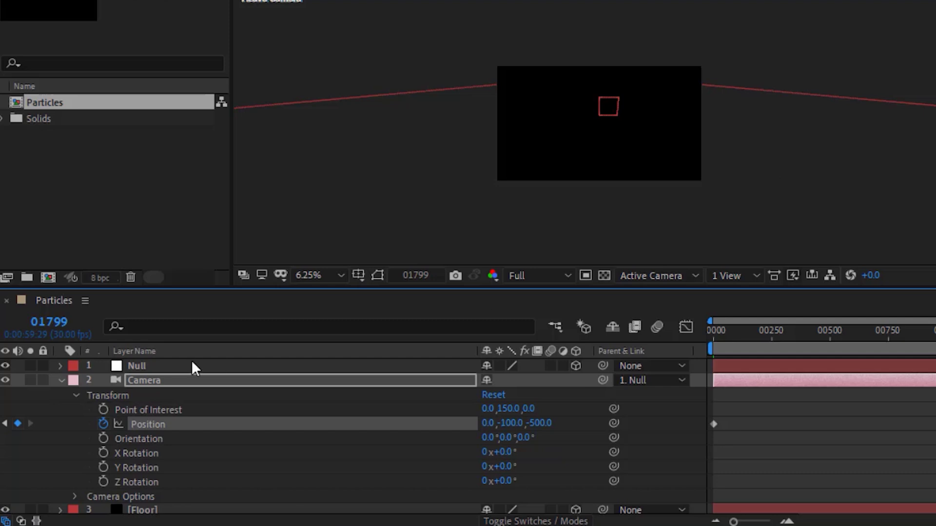
# Set the Camera's Focus Distance to 600 pixels and Aperture to 200 pixels, then collapse the layer's properties
pyautogui.click(77, 395)
pyautogui.click(75, 410)
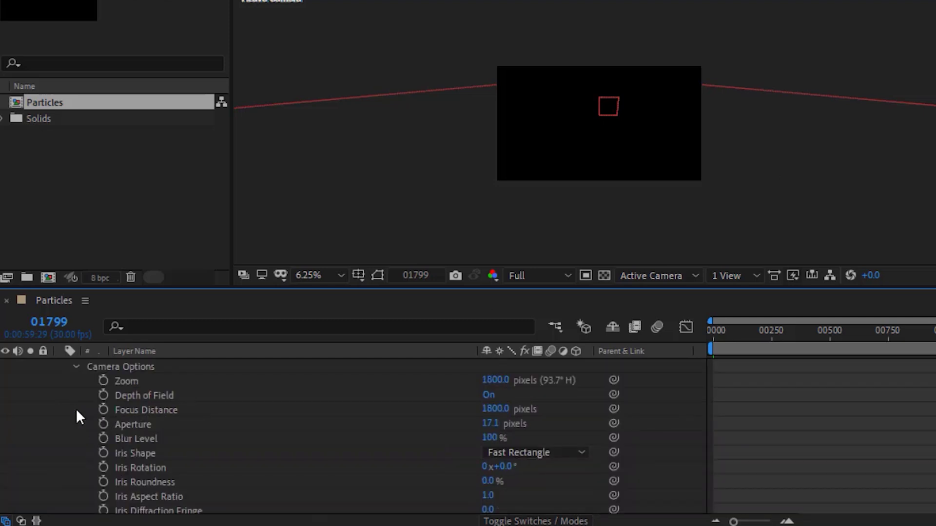
pyautogui.click(495, 410)
pyautogui.write('600')
pyautogui.press('Tab')
pyautogui.write('200')
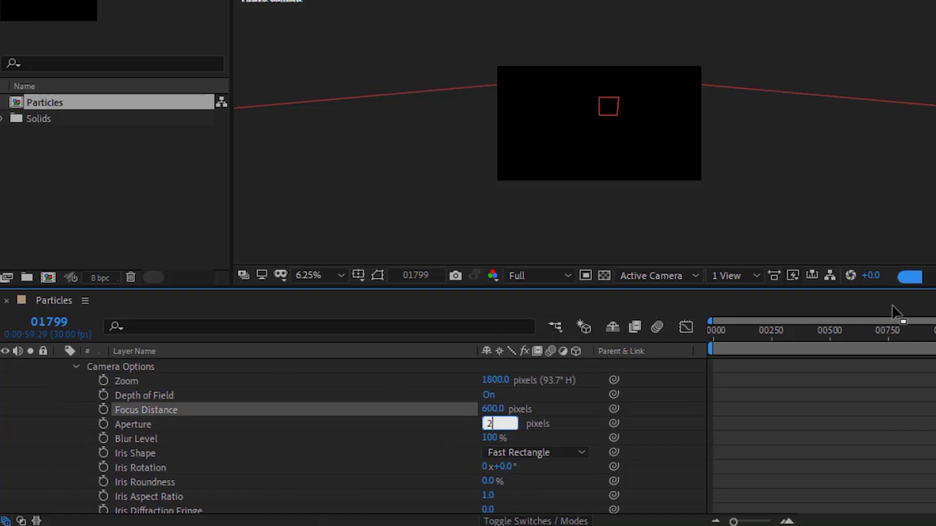
pyautogui.press('Return')
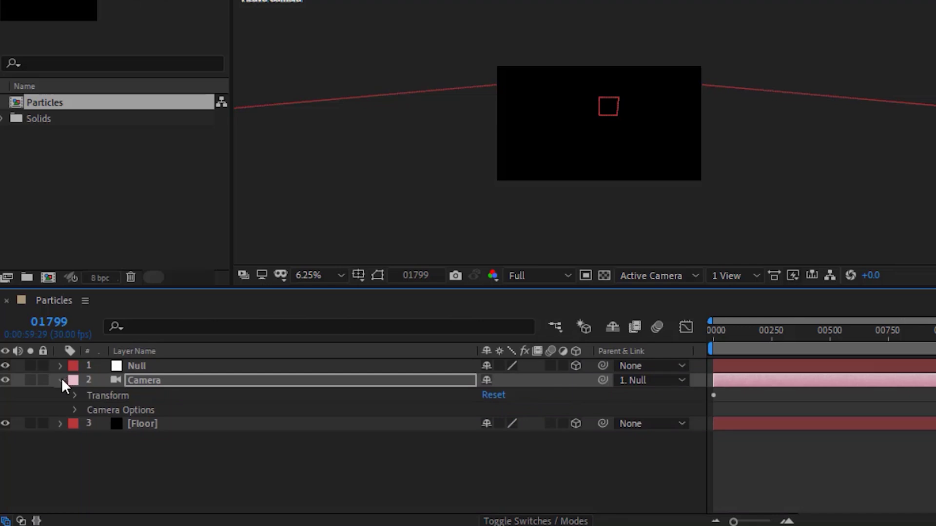
pyautogui.click(61, 380)
# Examine the camera movement through the timeline from the Top and Left views, then return to Active Camera
pyautogui.click(665, 276)
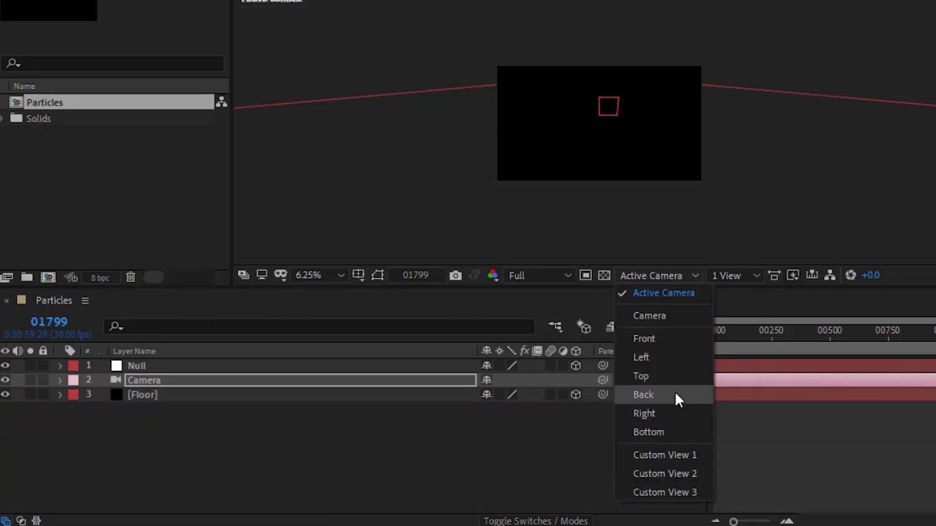
pyautogui.click(677, 378)
pyautogui.moveTo(781, 331); pyautogui.dragTo(643, 352)
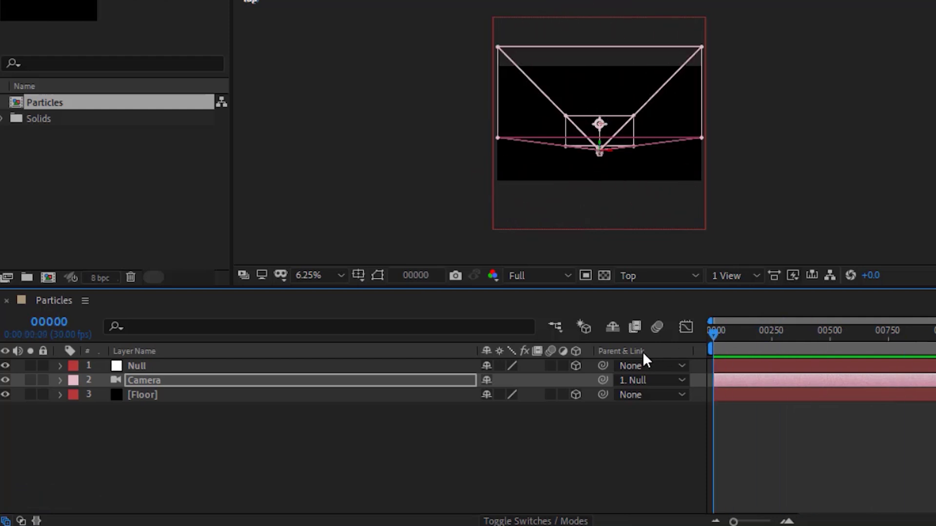
pyautogui.click(630, 275)
pyautogui.press('Escape')
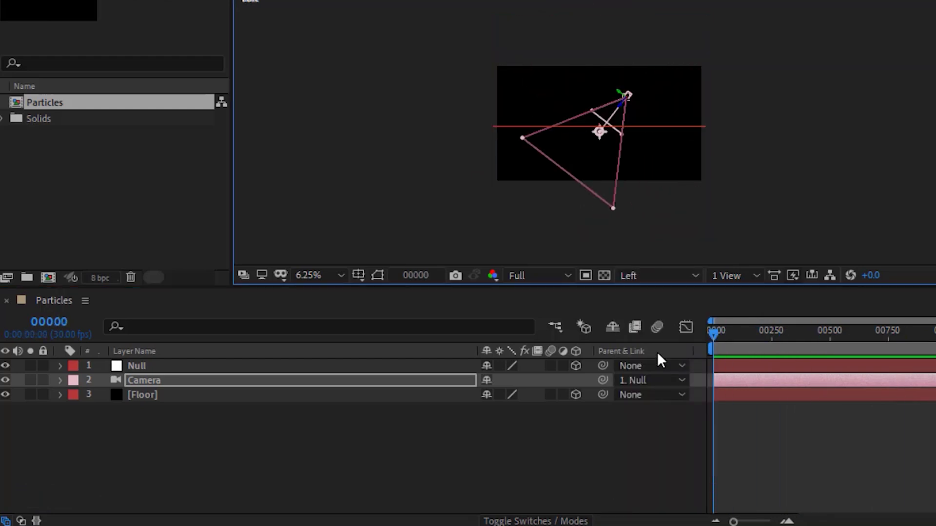
pyautogui.click(674, 276)
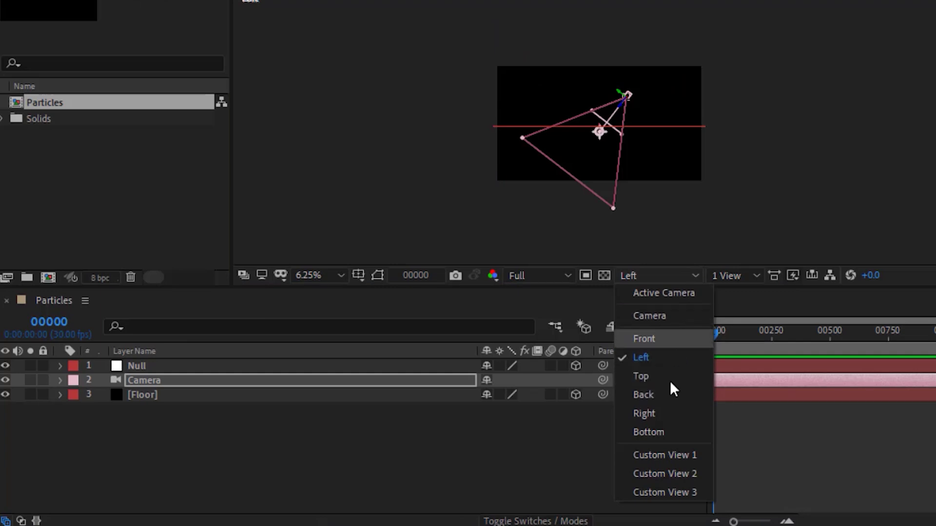
pyautogui.click(692, 294)
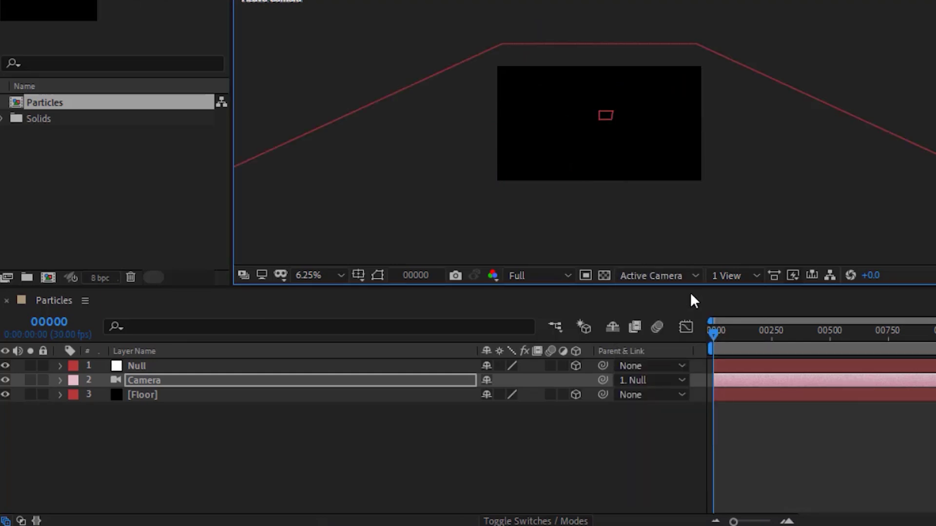
# Create a Point light named Emitter in the Particles composition
pyautogui.rightClick(268, 439)
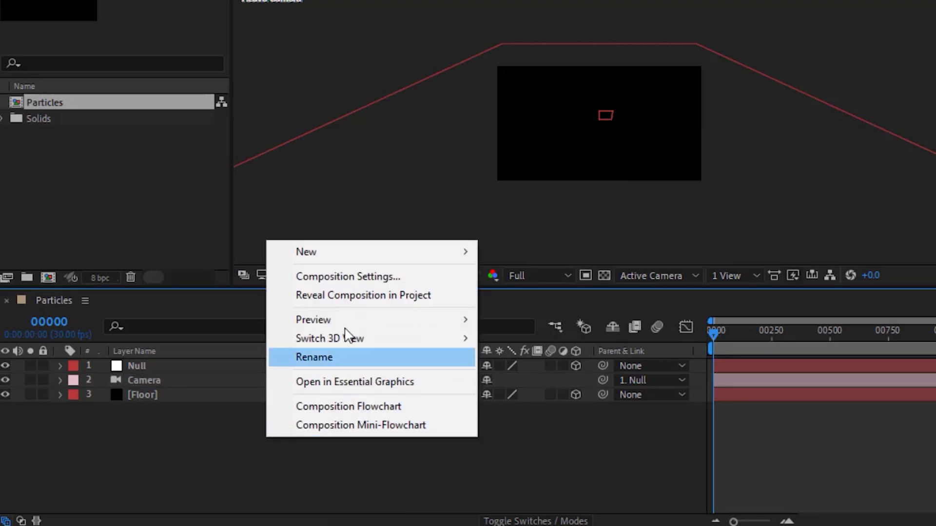
pyautogui.moveTo(430, 252)
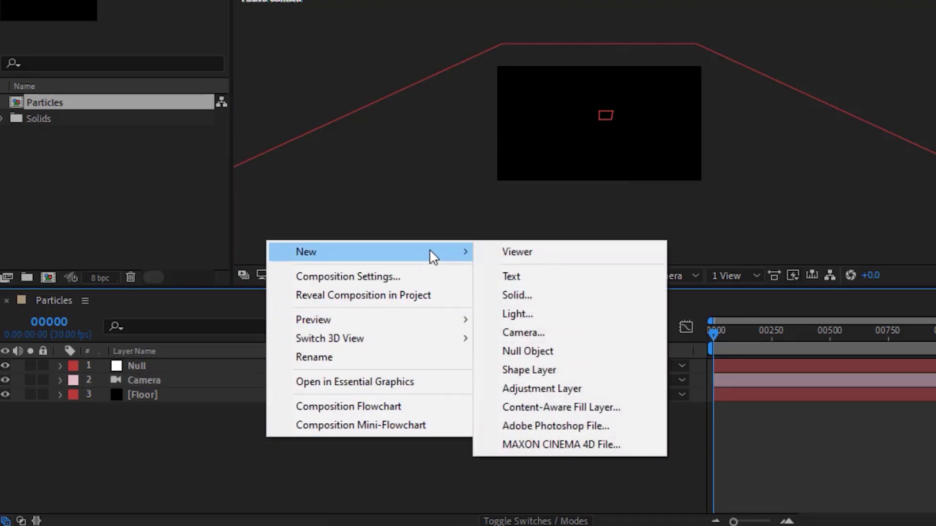
pyautogui.click(516, 313)
pyautogui.write('Emitter')
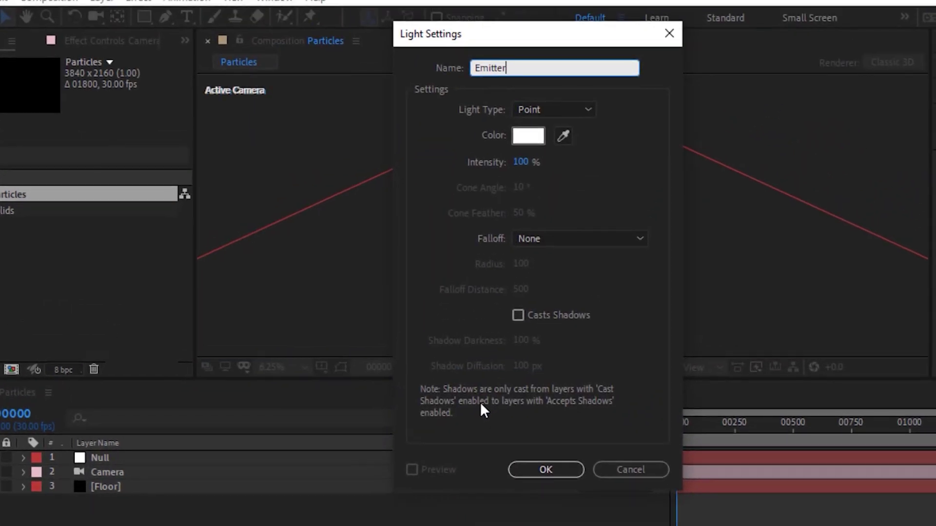
pyautogui.click(560, 110)
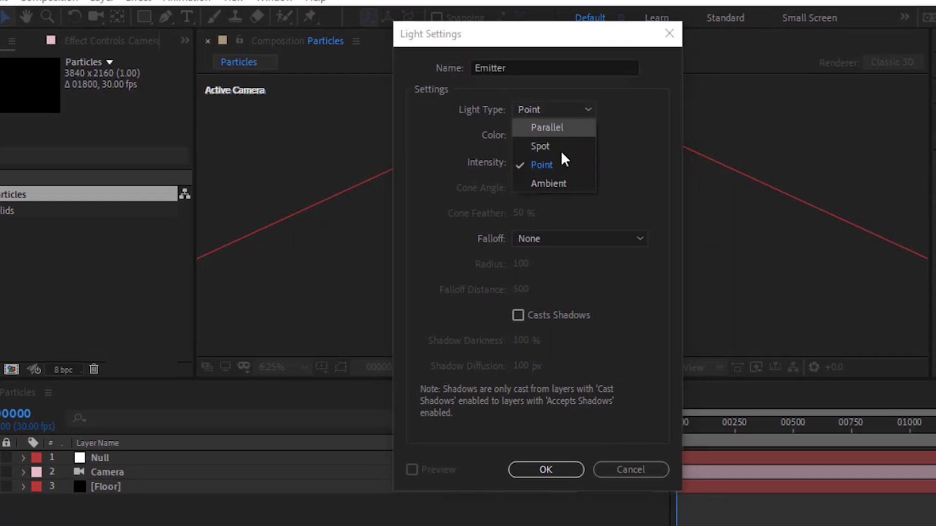
pyautogui.click(560, 164)
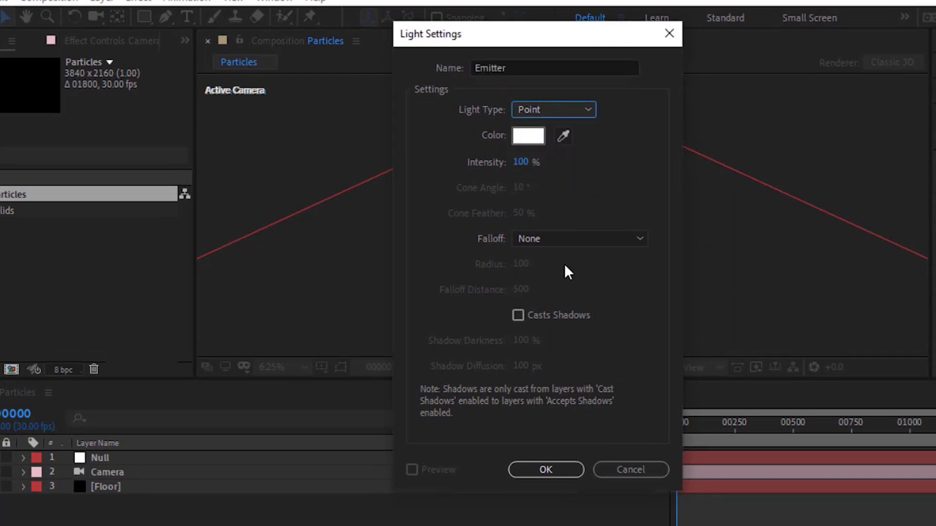
pyautogui.click(546, 470)
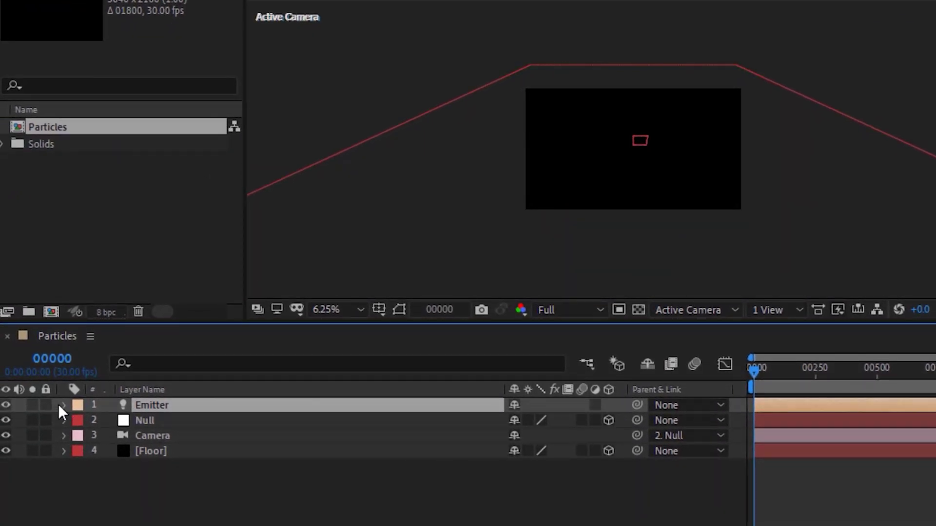
# Set the Emitter light's Position to 1680, 740, 0
pyautogui.click(63, 404)
pyautogui.click(79, 422)
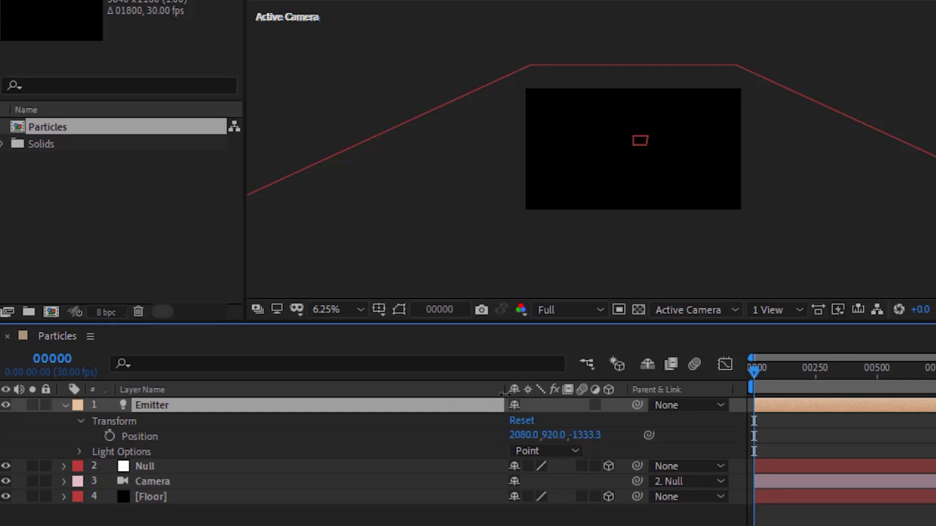
pyautogui.click(513, 435)
pyautogui.write('1')
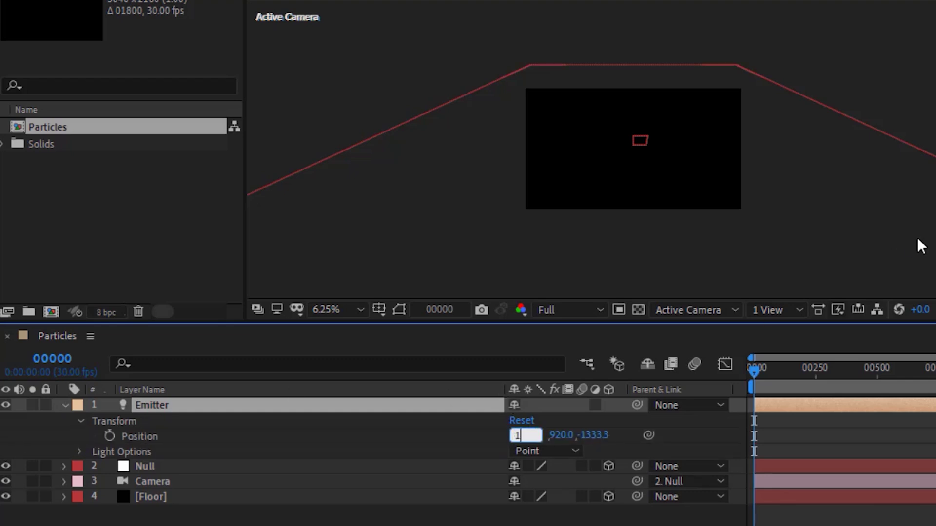
pyautogui.write('680')
pyautogui.press('Tab')
pyautogui.write('740')
pyautogui.press('Tab')
pyautogui.write('0')
pyautogui.press('Return')
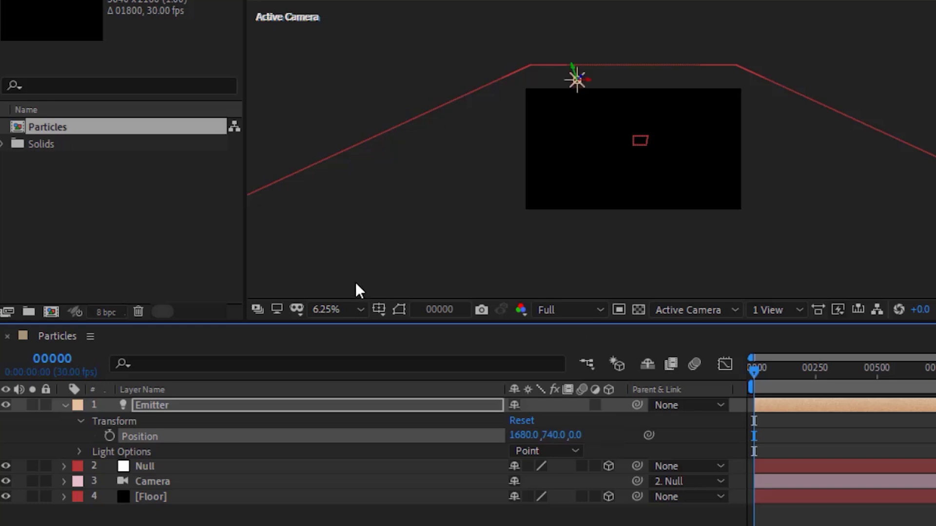
# Add the expression wiggle(1,400) to the Emitter light's Position and collapse the property
pyautogui.keyDown('alt'); pyautogui.click(109, 437); pyautogui.keyUp('alt')
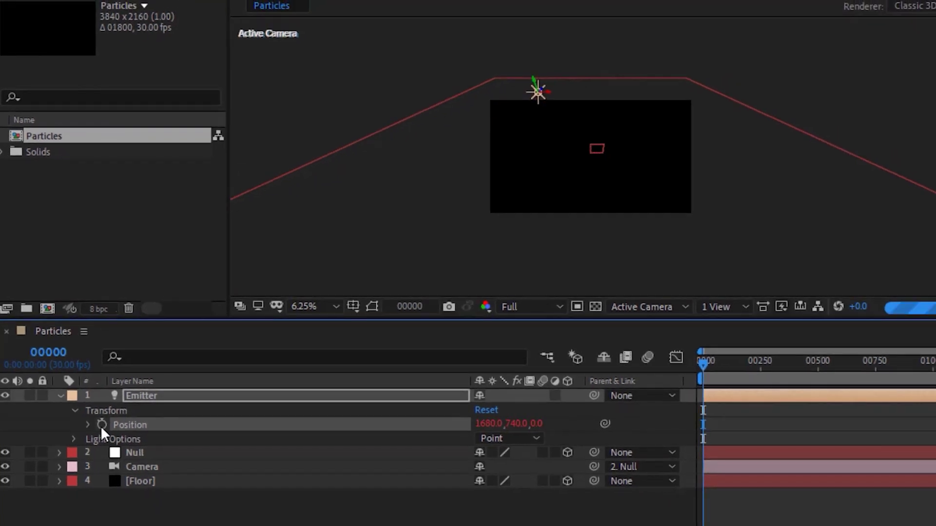
pyautogui.write('wig')
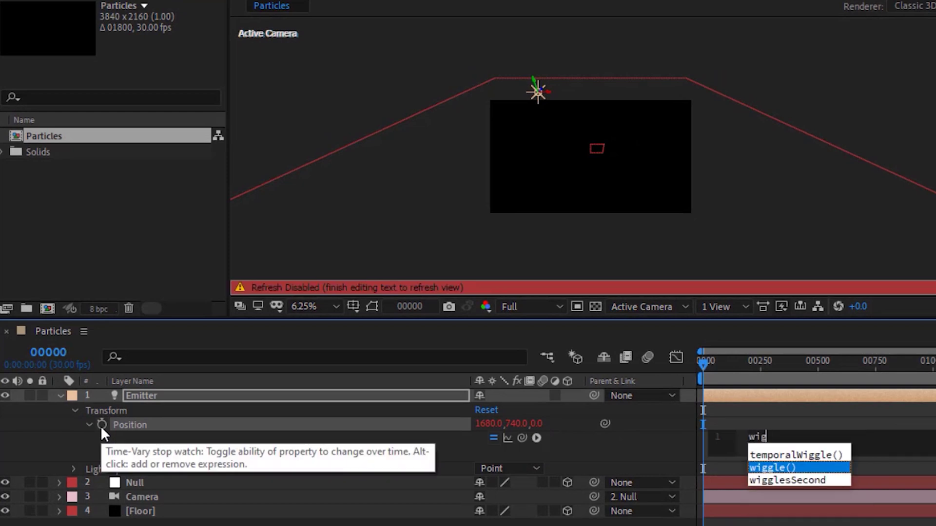
pyautogui.write('g')
pyautogui.press('Return')
pyautogui.write('1,400)')
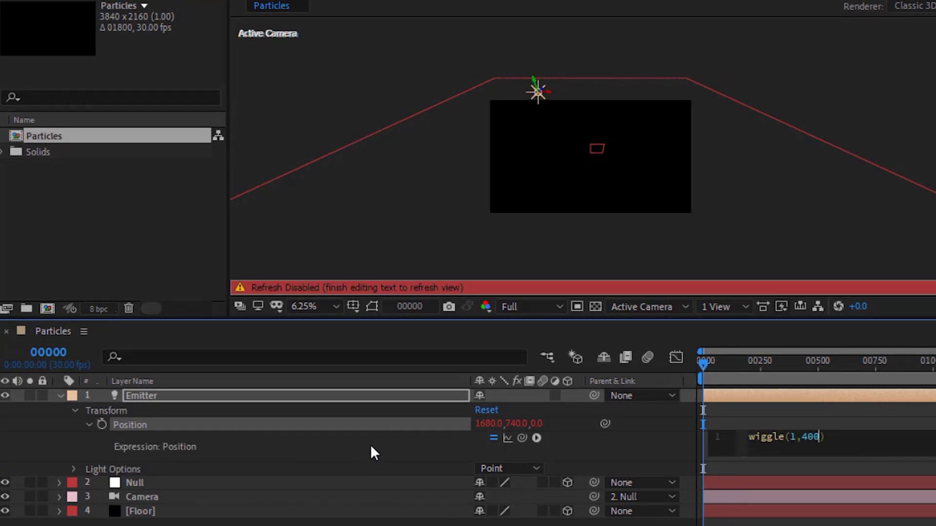
pyautogui.click(370, 444)
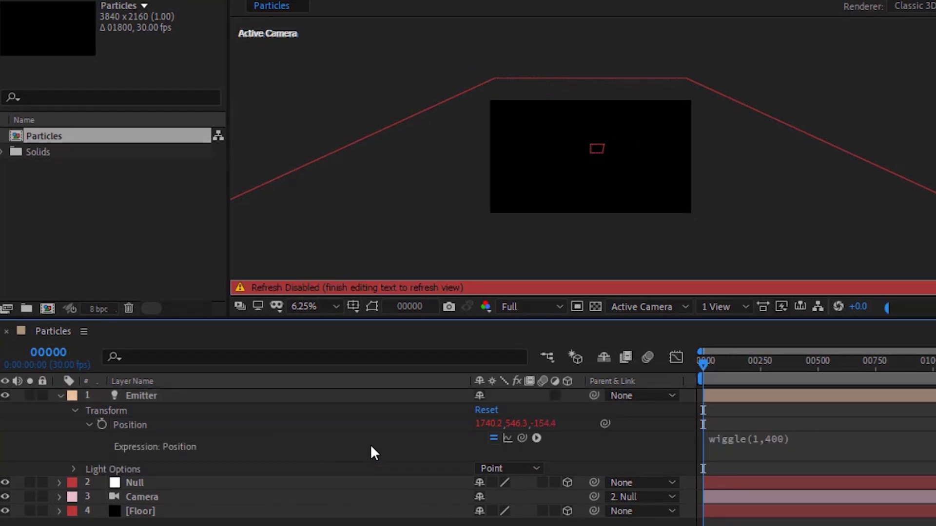
pyautogui.click(88, 424)
# Set the Emitter light's Radius to 500 and Shadow Diffusion to 0 pixels, then collapse the layer
pyautogui.click(75, 437)
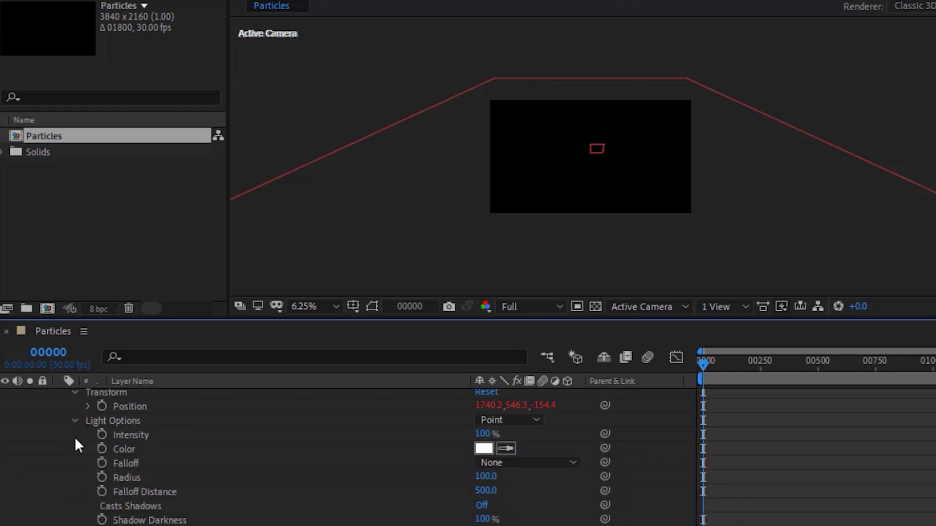
pyautogui.click(474, 477)
pyautogui.write('500')
pyautogui.press('Return')
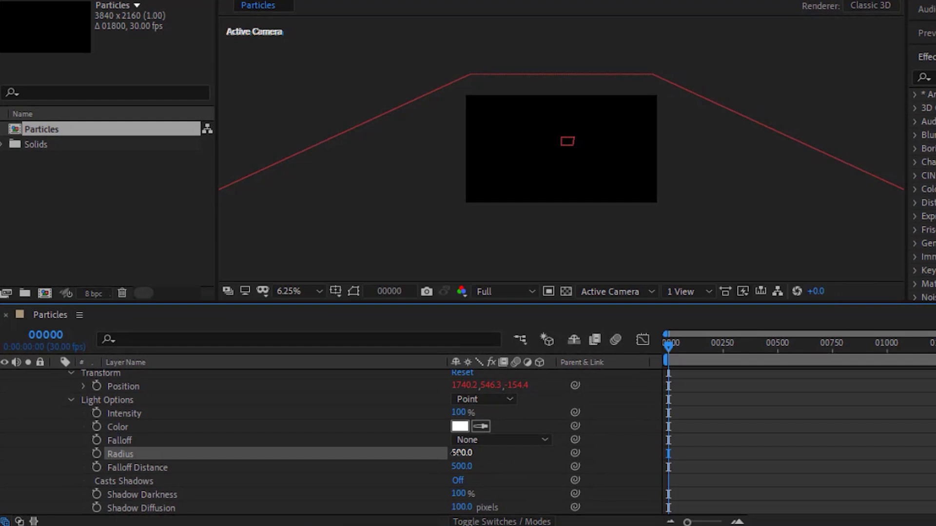
pyautogui.click(460, 507)
pyautogui.write('0')
pyautogui.press('Return')
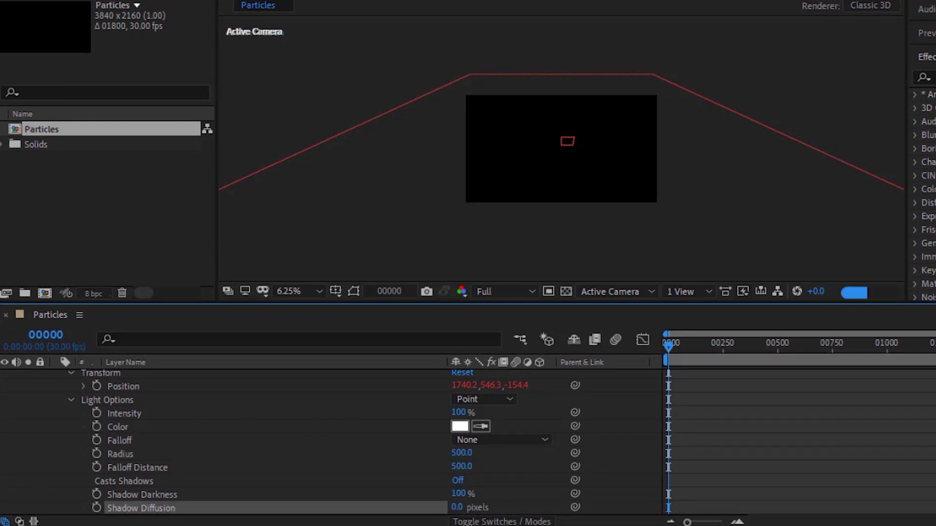
pyautogui.scroll(1, 220, 403)
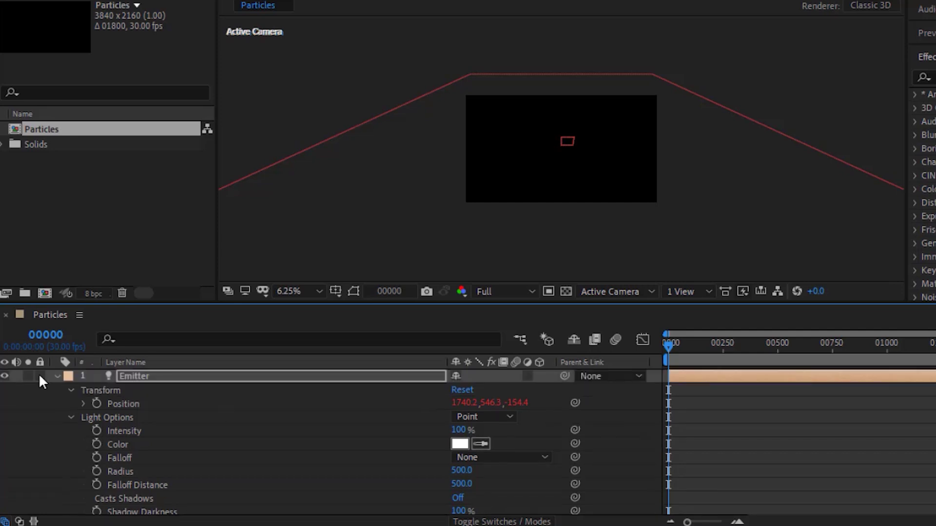
pyautogui.click(59, 376)
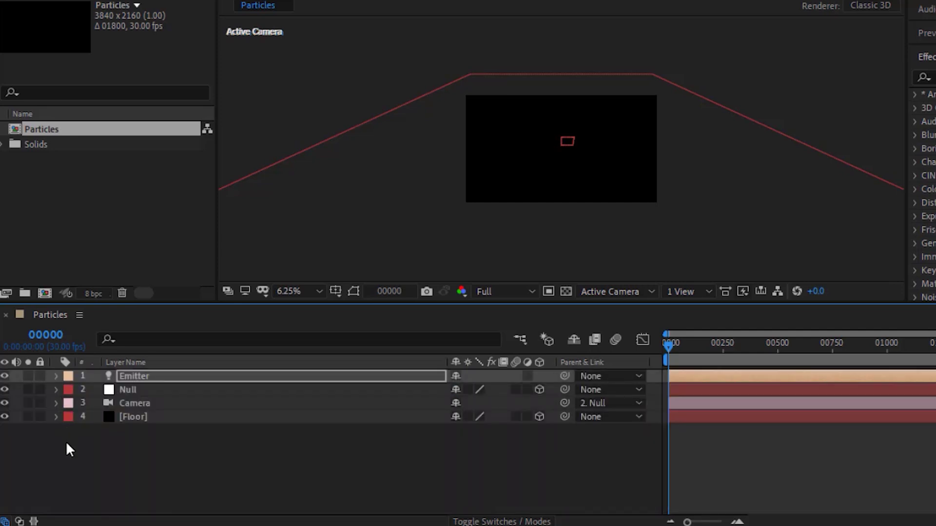
# Create a new null object and rename its layer control
pyautogui.rightClick(67, 442)
pyautogui.moveTo(212, 268)
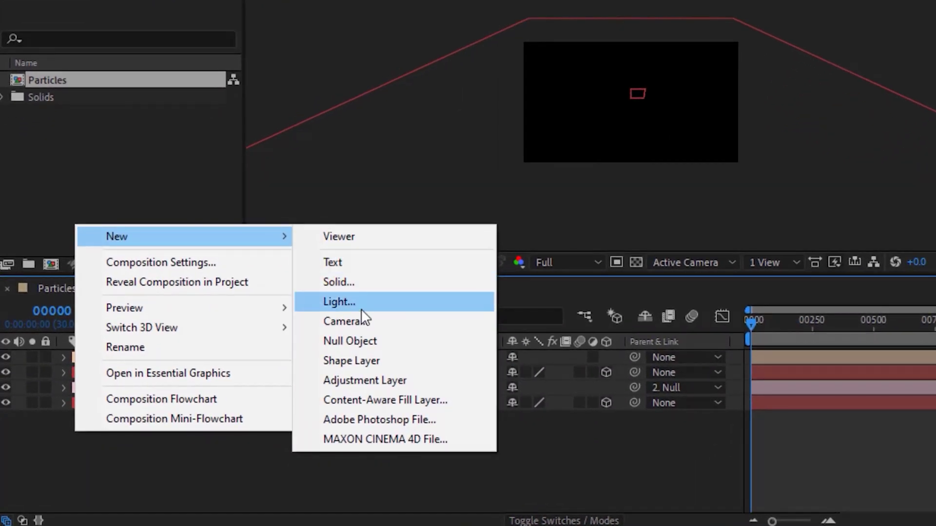
pyautogui.click(365, 342)
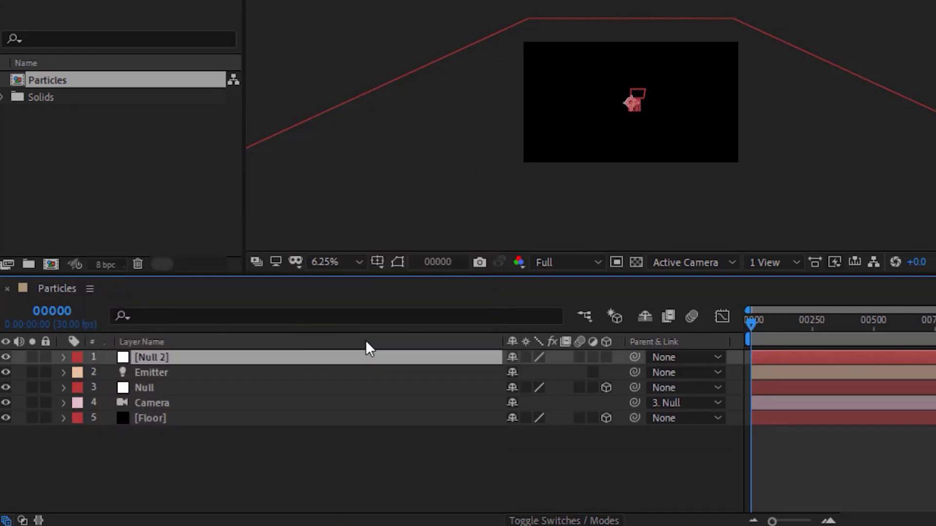
pyautogui.press('Return')
pyautogui.write('control')
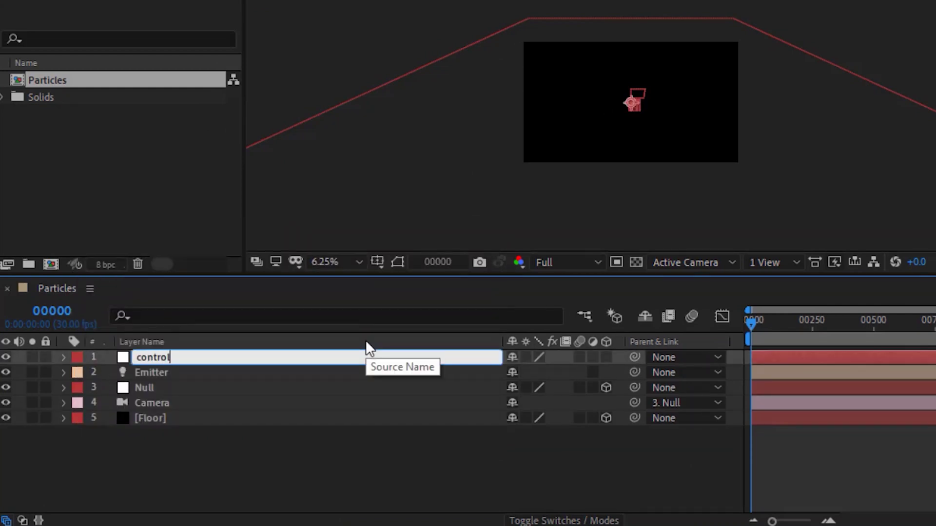
pyautogui.press('Return')
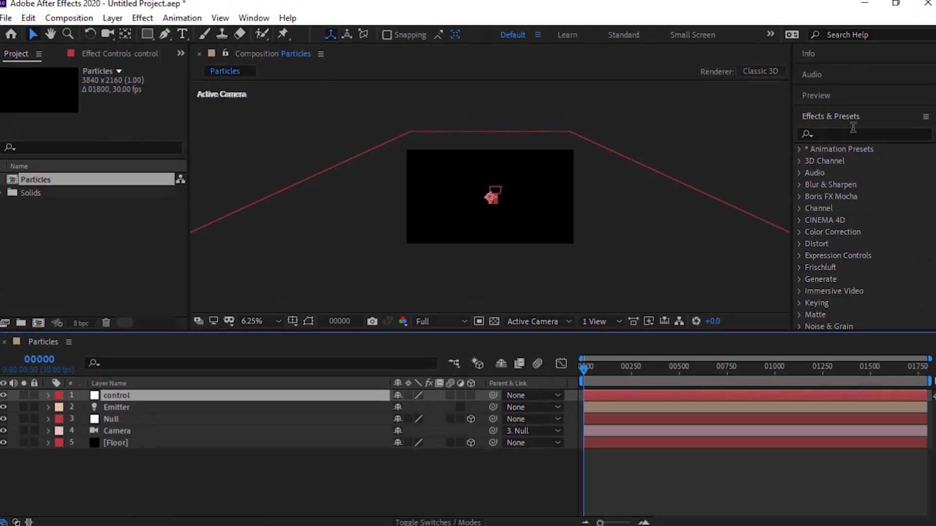
# Find the Color Control effect and apply it to the control null
pyautogui.click(856, 129)
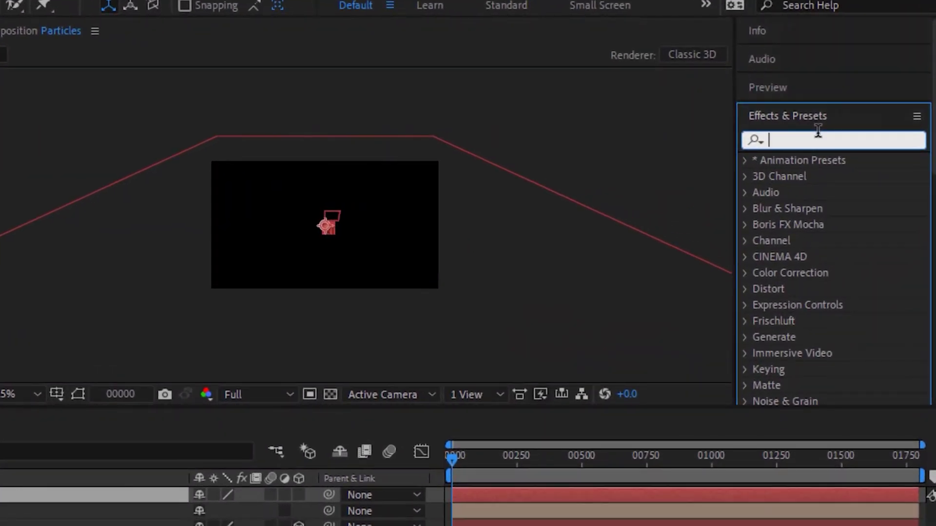
pyautogui.write('color co')
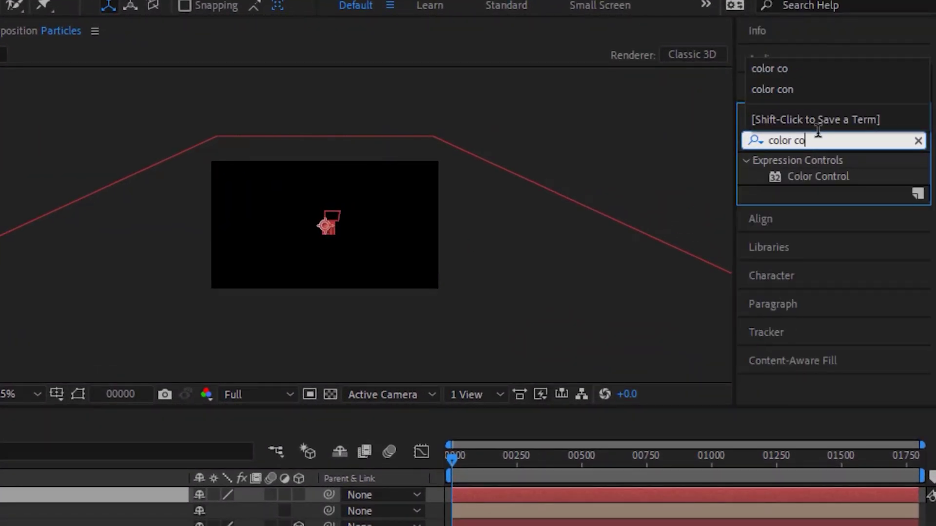
pyautogui.doubleClick(815, 176)
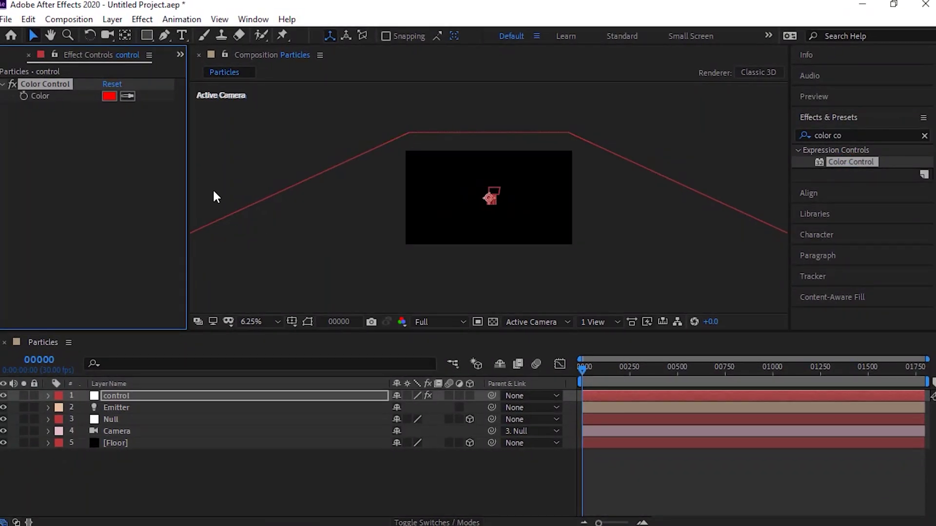
# Set the control null's Color Control to mid-grey with 0% saturation and 50% brightness
pyautogui.click(109, 96)
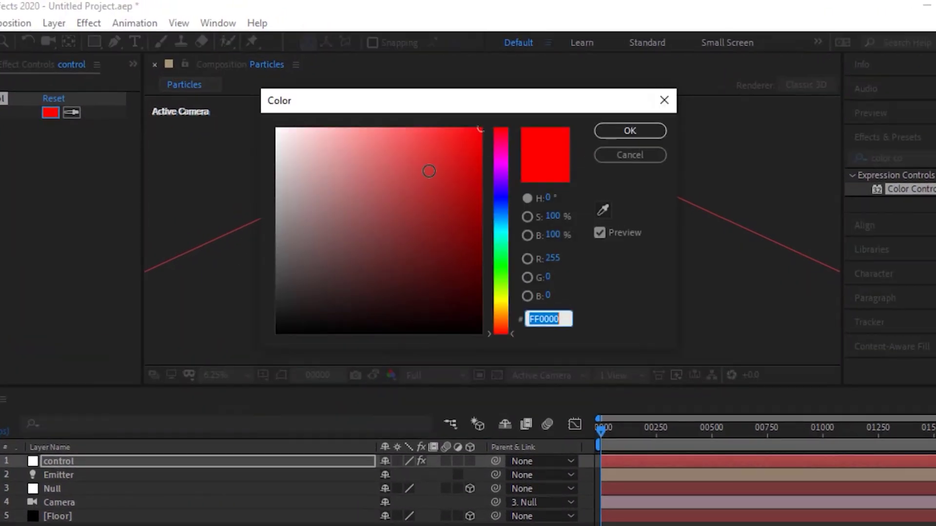
pyautogui.click(555, 216)
pyautogui.write('0')
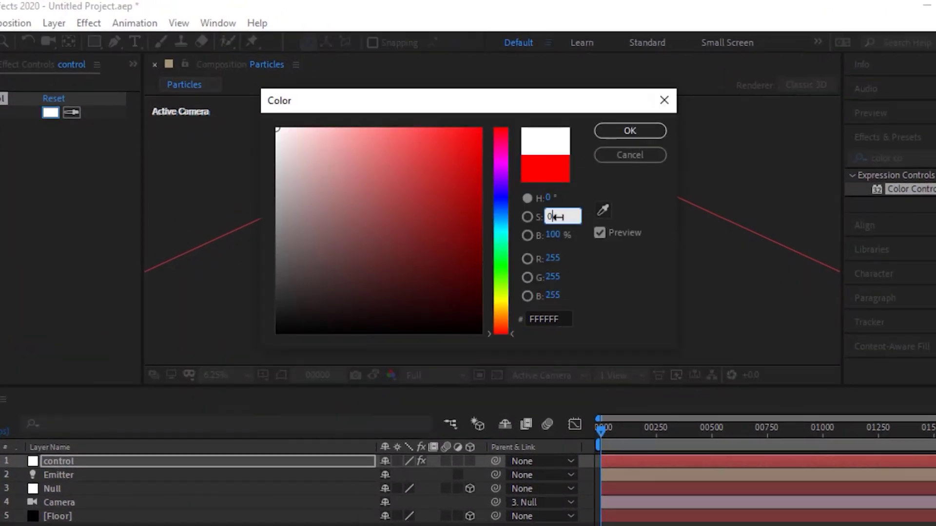
pyautogui.press('Tab')
pyautogui.write('50')
pyautogui.press('Return')
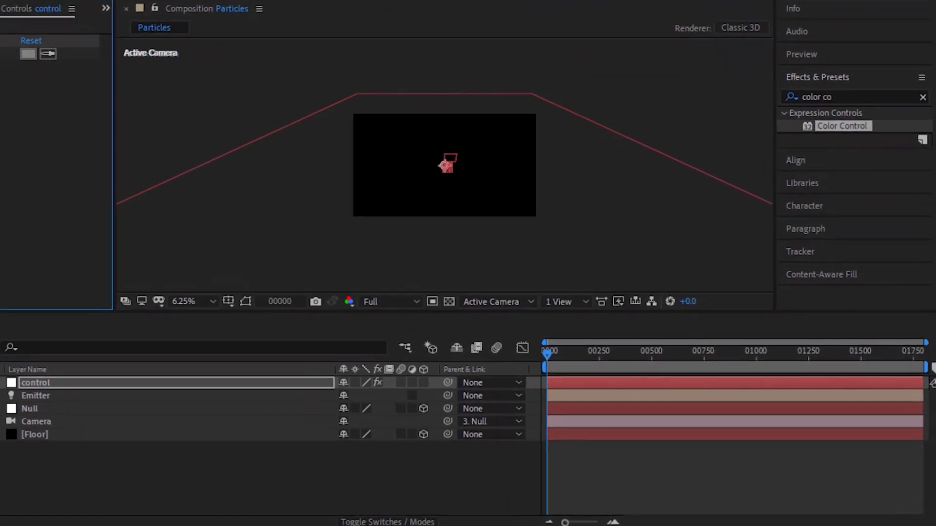
# Add the expression wiggle(1,.5) to the Color property of the control null's Color Control
pyautogui.keyDown('alt'); pyautogui.click(24, 96); pyautogui.keyUp('alt')
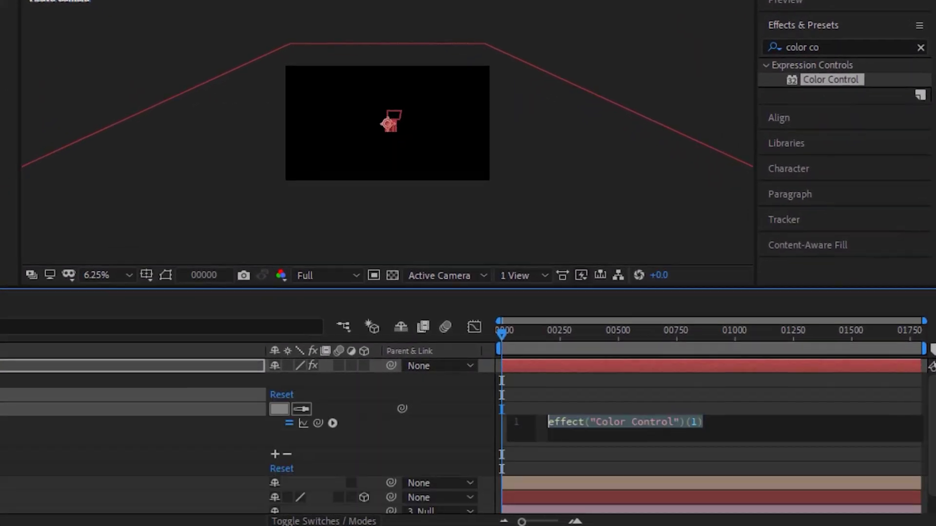
pyautogui.write('wi')
pyautogui.press('Down')
pyautogui.press('Return')
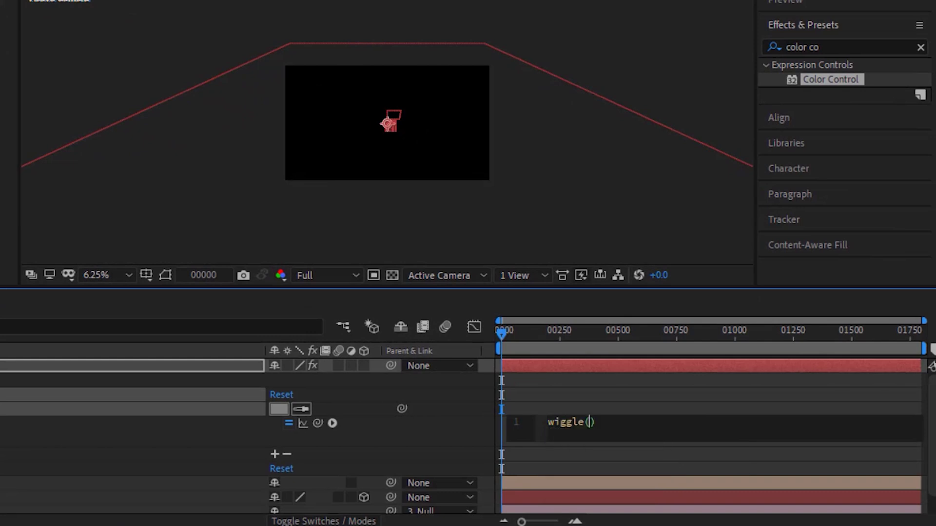
pyautogui.write('1,.5')
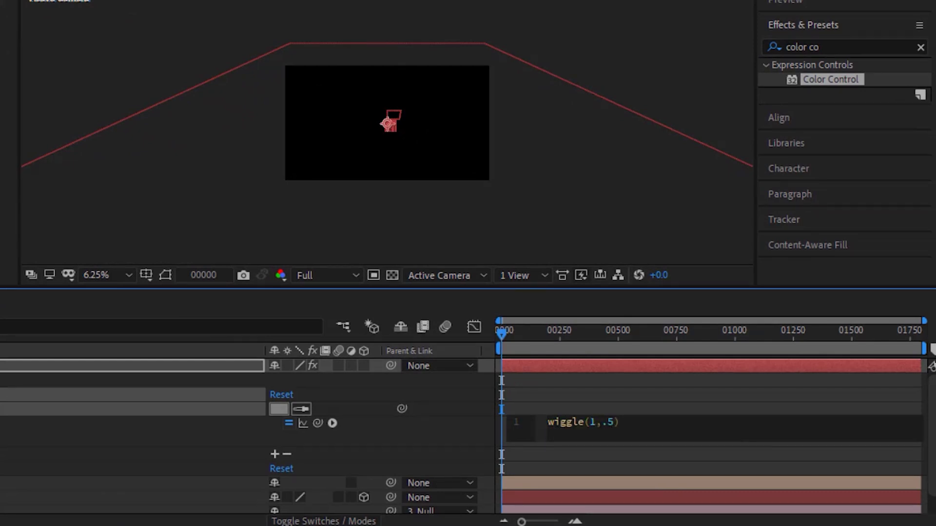
pyautogui.click(160, 426)
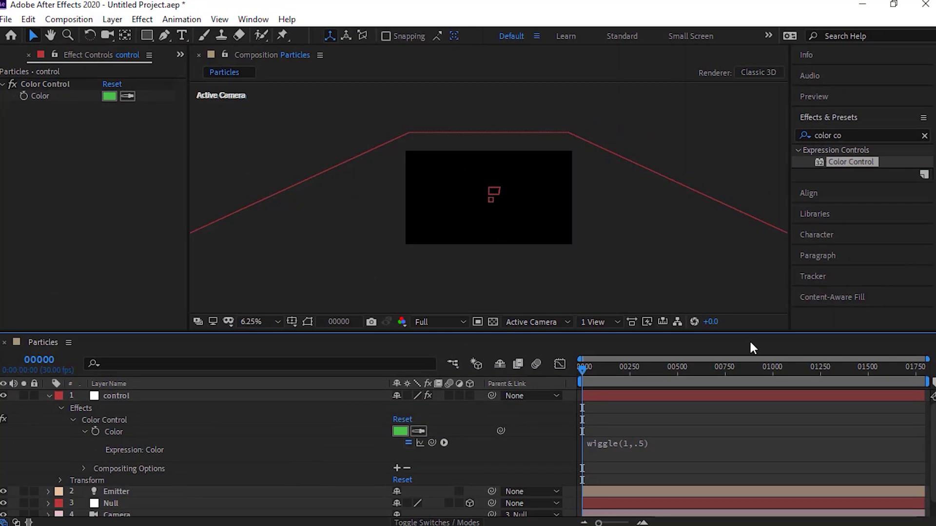
# Find the Slider Control effect and apply it to the control null below the Color Control
pyautogui.doubleClick(866, 135)
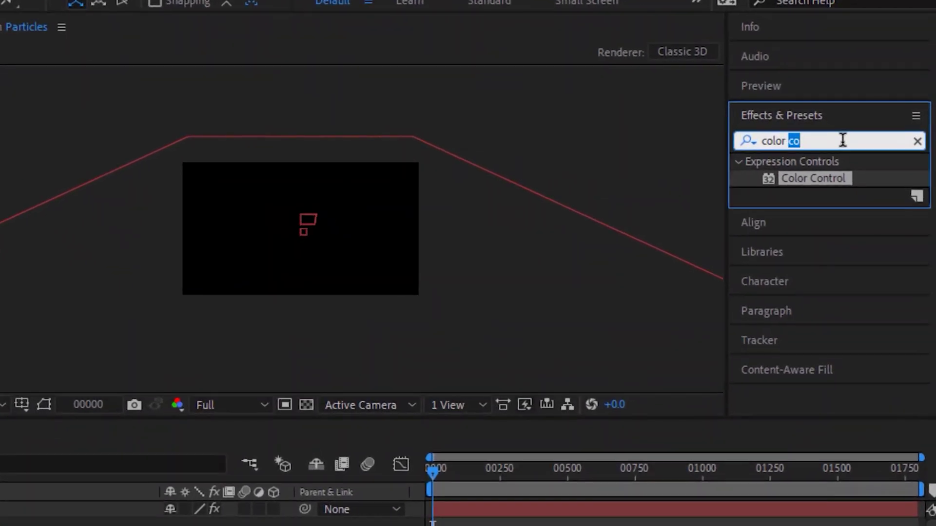
pyautogui.press('BackSpace')
pyautogui.press('BackSpace')
pyautogui.press('BackSpace')
pyautogui.press('BackSpace')
pyautogui.press('BackSpace')
pyautogui.press('BackSpace')
pyautogui.press('BackSpace')
pyautogui.write('slider')
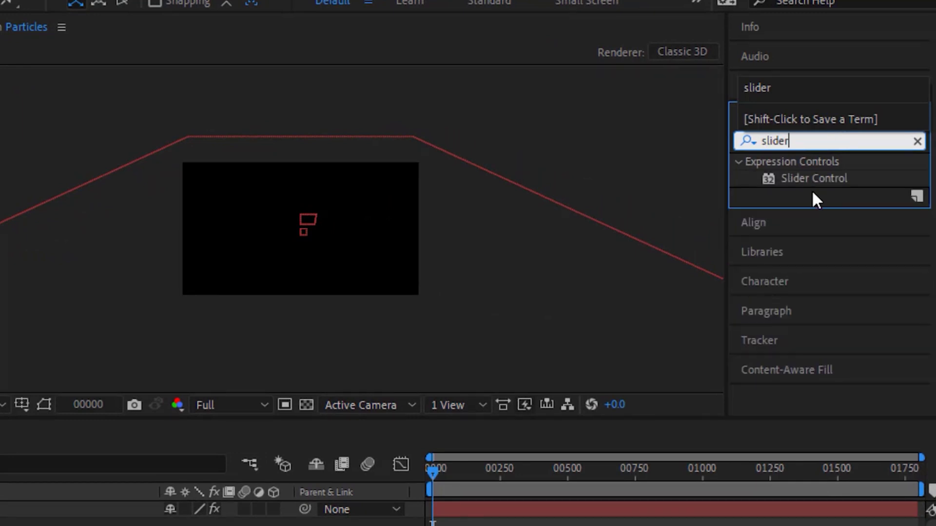
pyautogui.moveTo(814, 178); pyautogui.dragTo(0, 159)
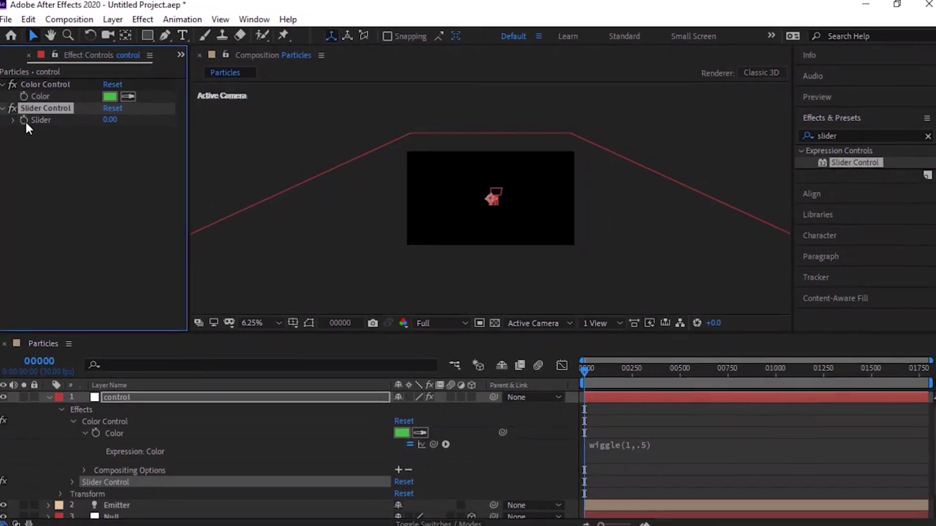
# Add a wiggle expression to the Slider property of the control null's Slider Control
pyautogui.keyDown('alt'); pyautogui.click(25, 119); pyautogui.keyUp('alt')
pyautogui.write('wi')
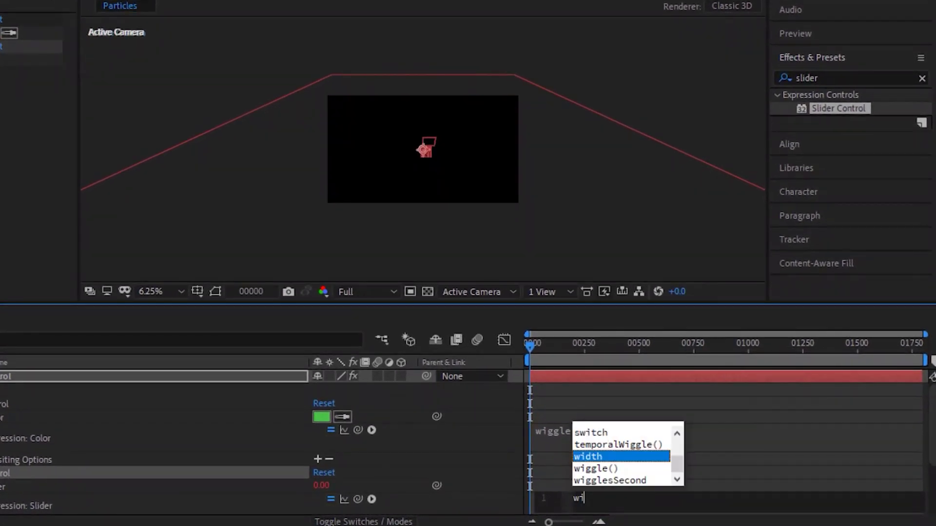
pyautogui.write('glgg')
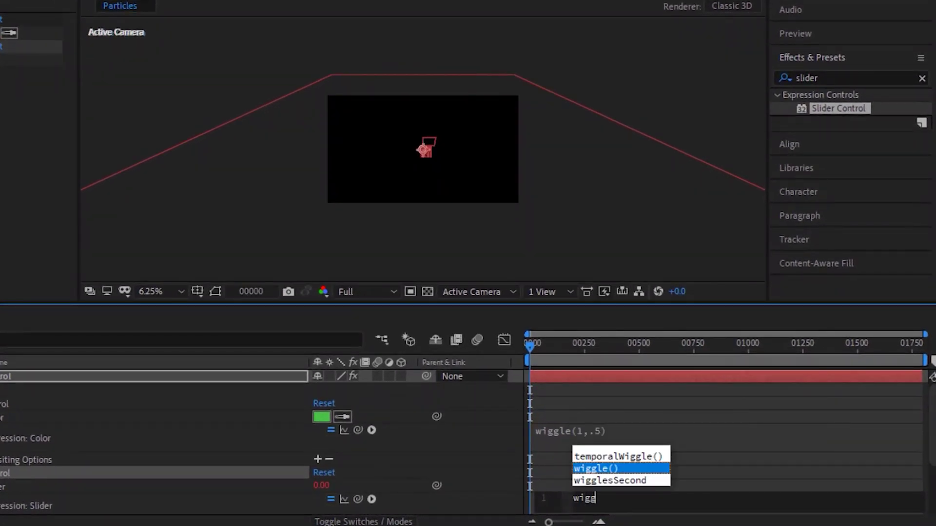
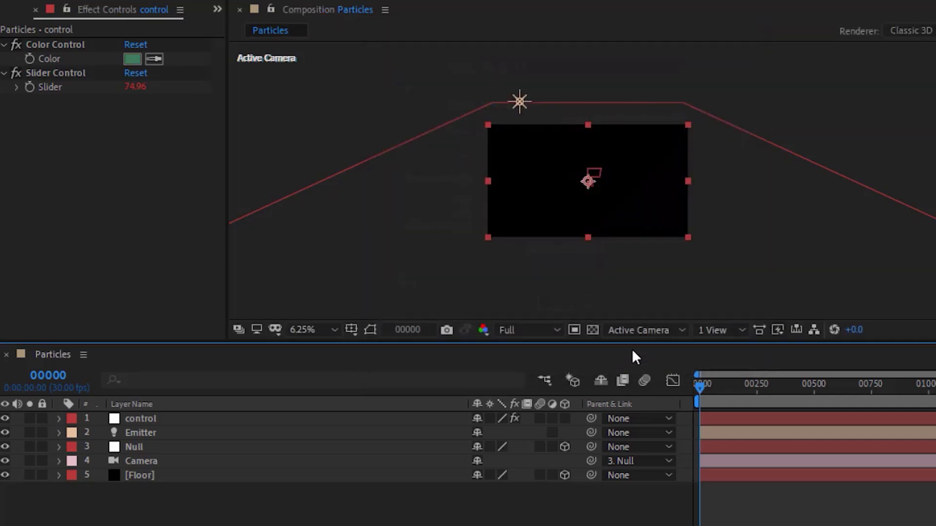
# Place the Particles-1 solid between the Camera and Floor layers and apply the RG Trapcode Particular effect to it
pyautogui.moveTo(232, 418); pyautogui.dragTo(227, 475)
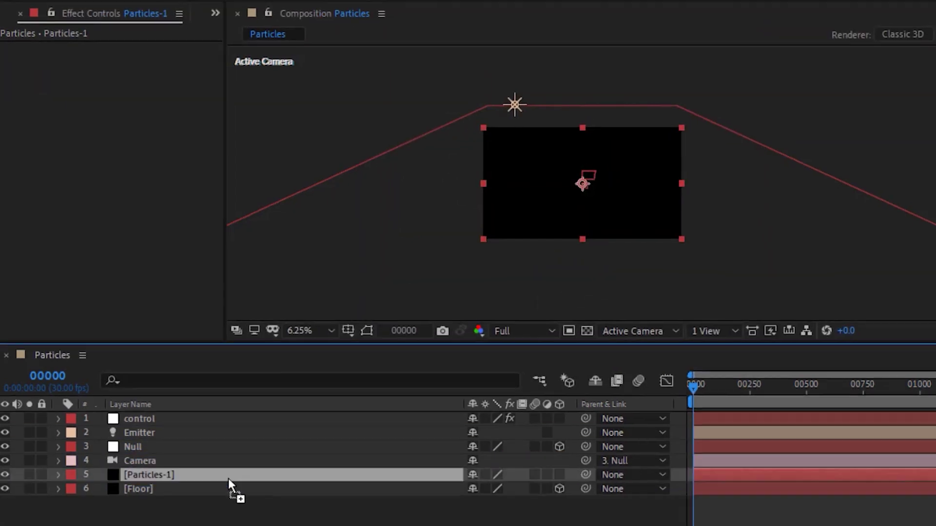
pyautogui.rightClick(20, 180)
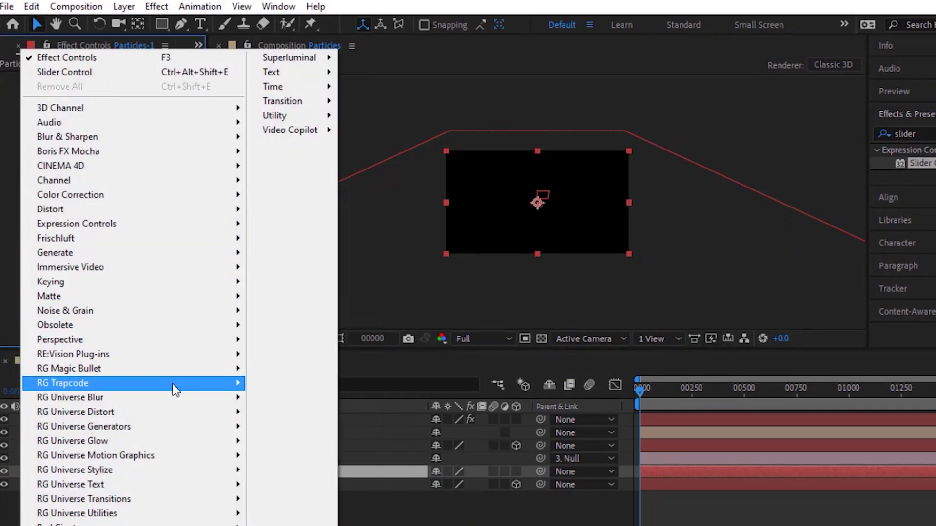
pyautogui.moveTo(219, 384)
pyautogui.click(314, 314)
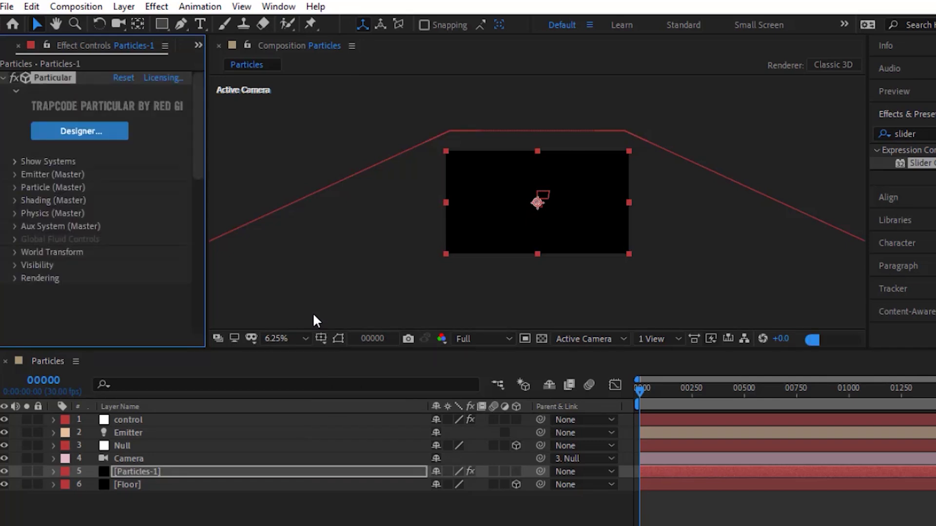
# Go to about frame 506 and set the Particles-1 layer's blending mode to Screen
pyautogui.click(746, 394)
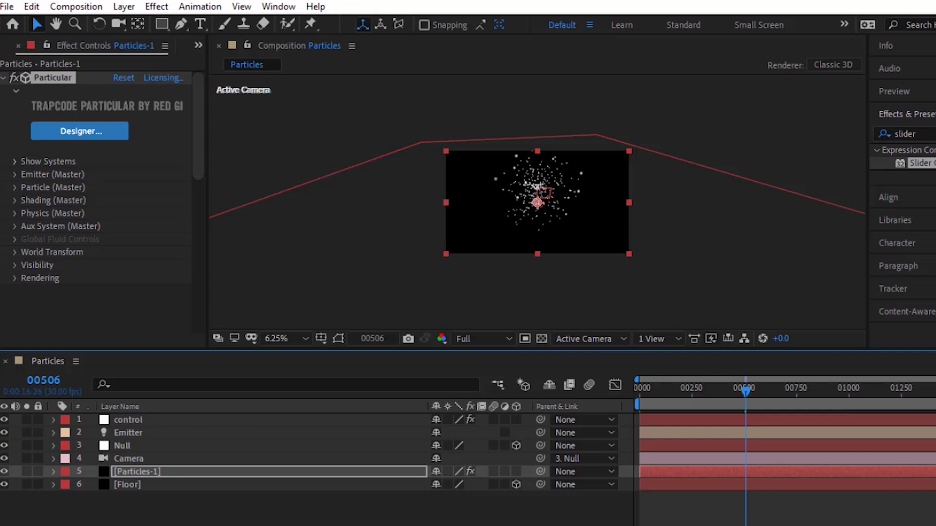
pyautogui.press('F4')
pyautogui.click(466, 472)
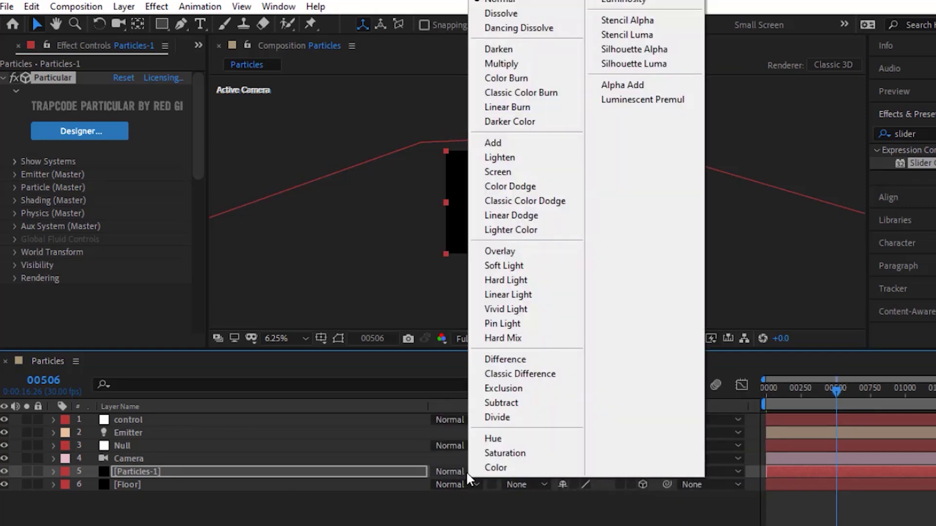
pyautogui.click(519, 172)
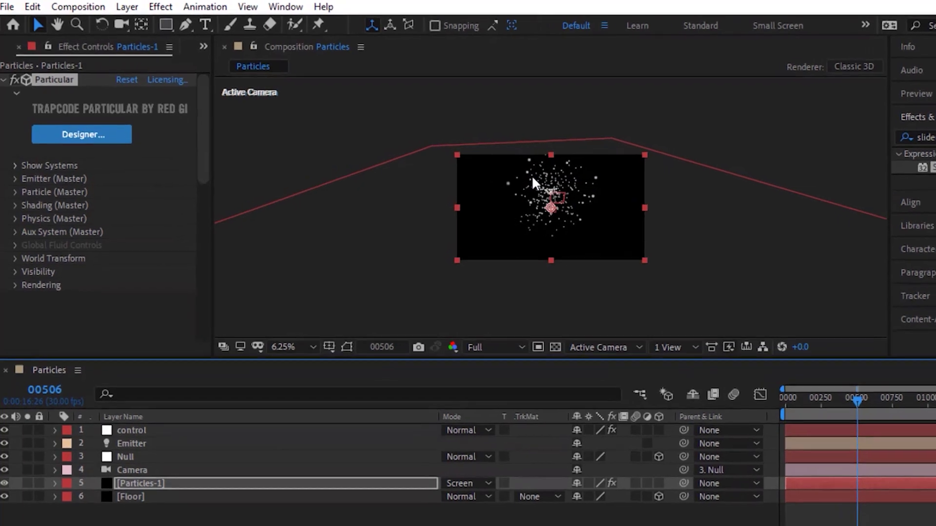
# Set Particular's master emitter to 50 particles/sec and its Emitter Type to Light(s)
pyautogui.press('.')
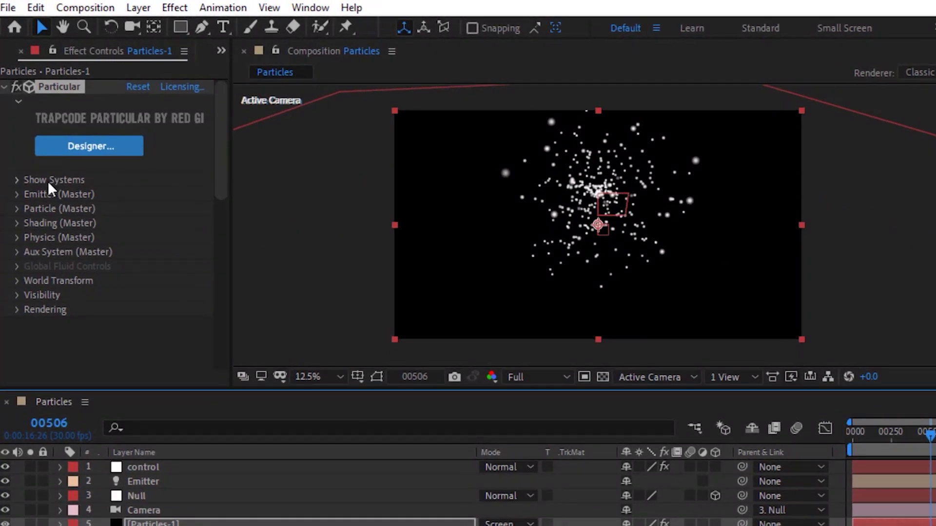
pyautogui.click(16, 195)
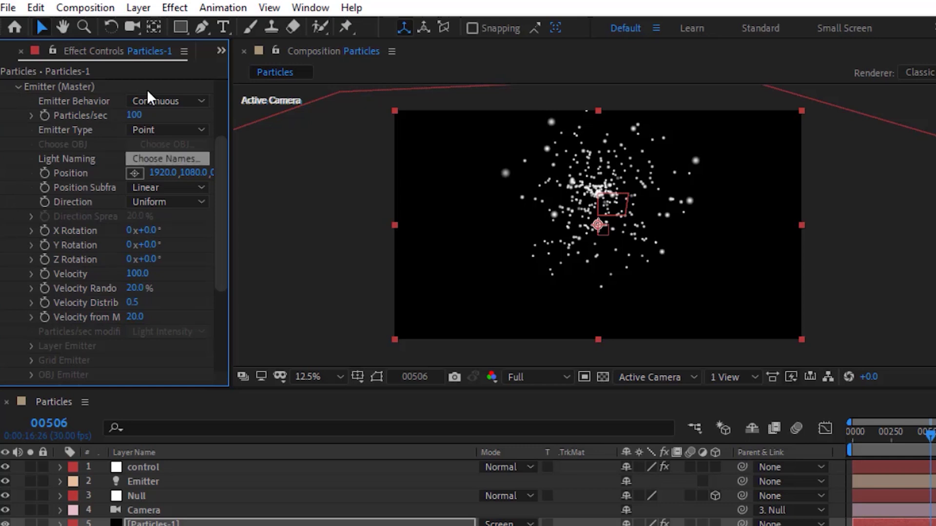
pyautogui.click(139, 117)
pyautogui.write('50')
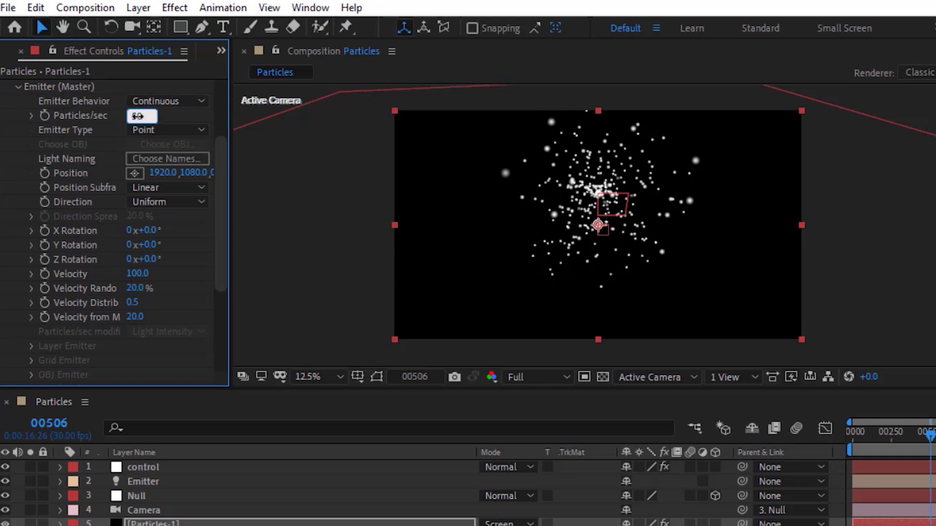
pyautogui.press('Return')
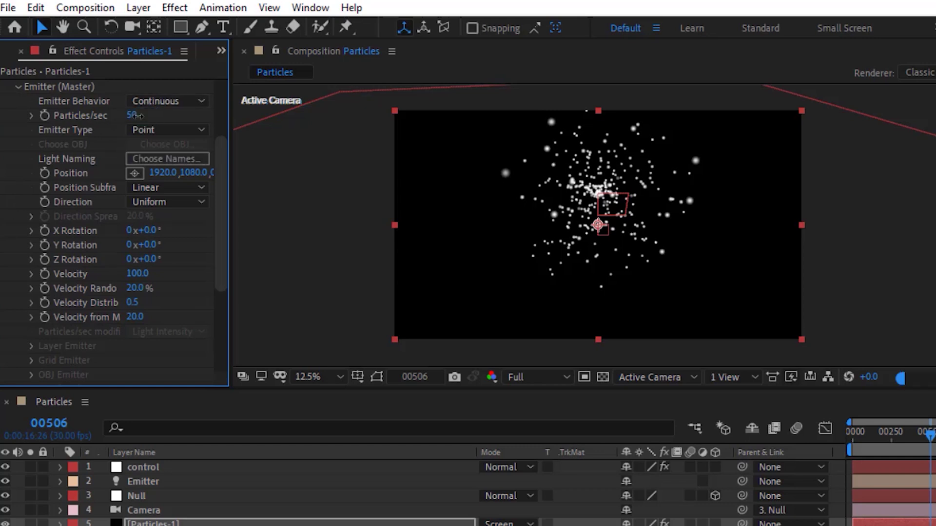
pyautogui.click(151, 129)
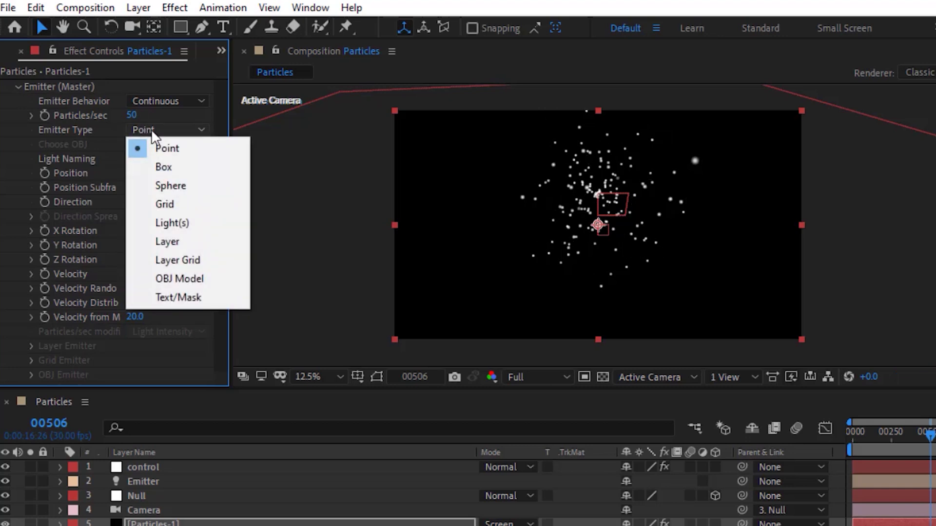
pyautogui.click(187, 224)
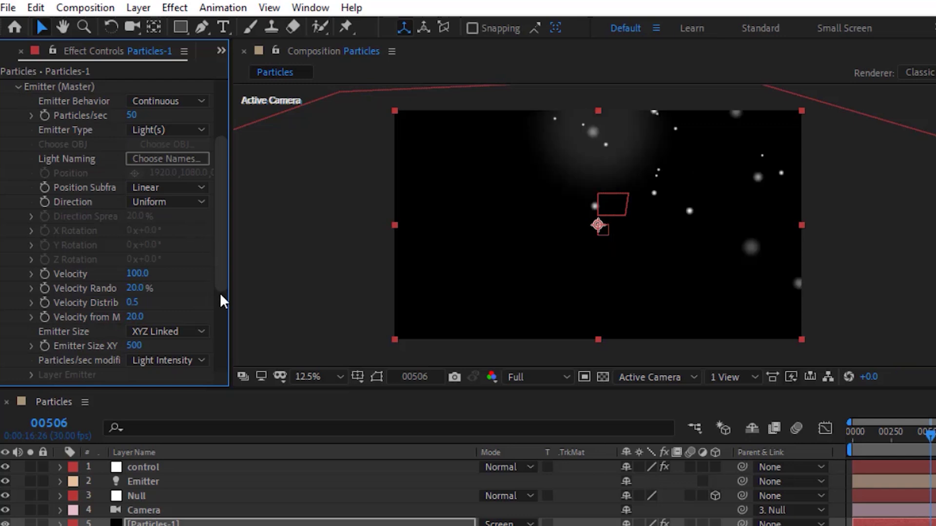
# Reveal the control null's effects in the timeline and set Particular's emitter Direction to Directional
pyautogui.click(57, 466)
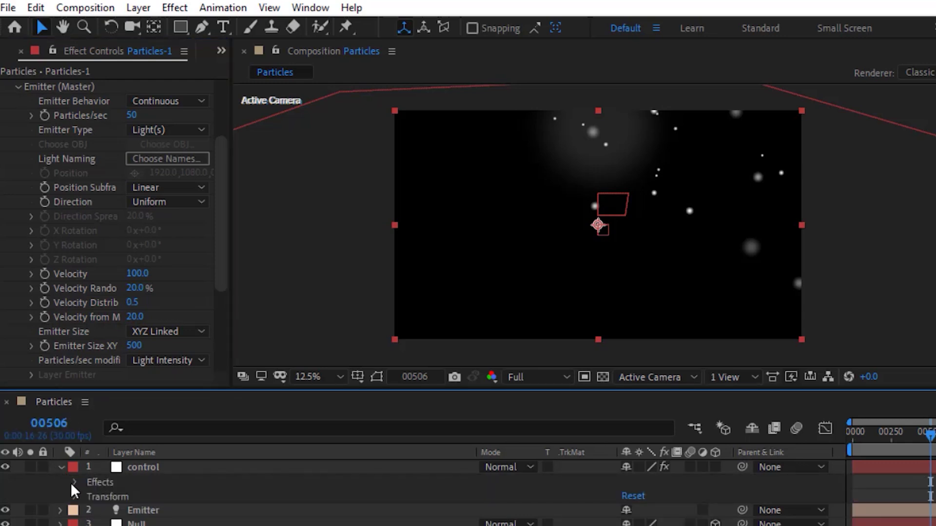
pyautogui.click(72, 483)
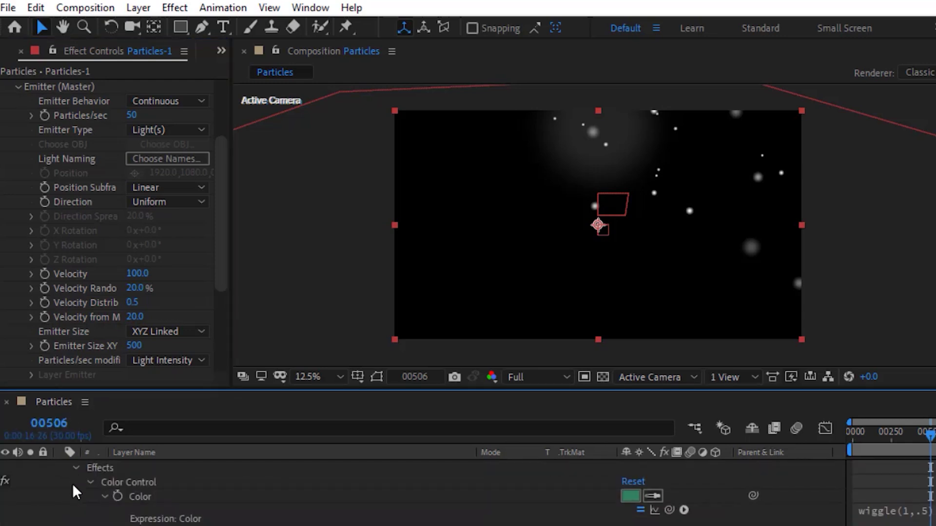
pyautogui.click(102, 496)
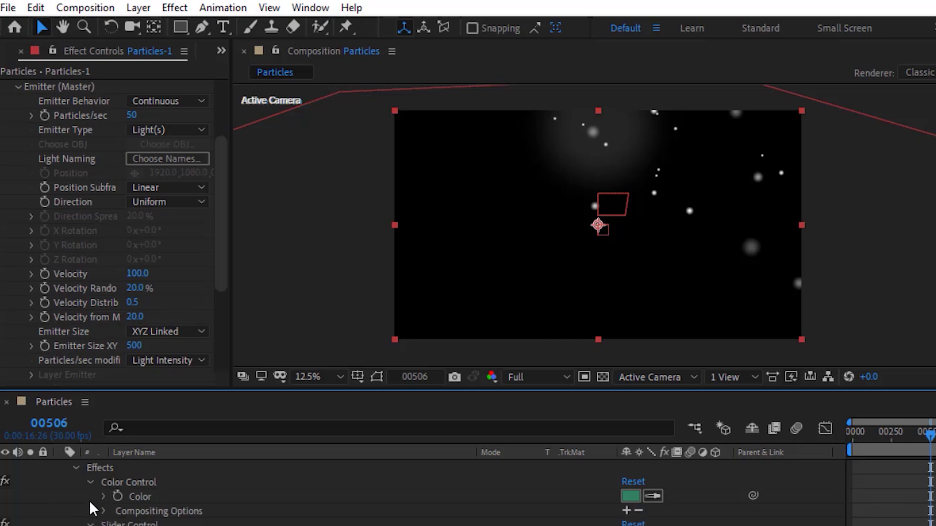
pyautogui.click(148, 202)
pyautogui.press('Escape')
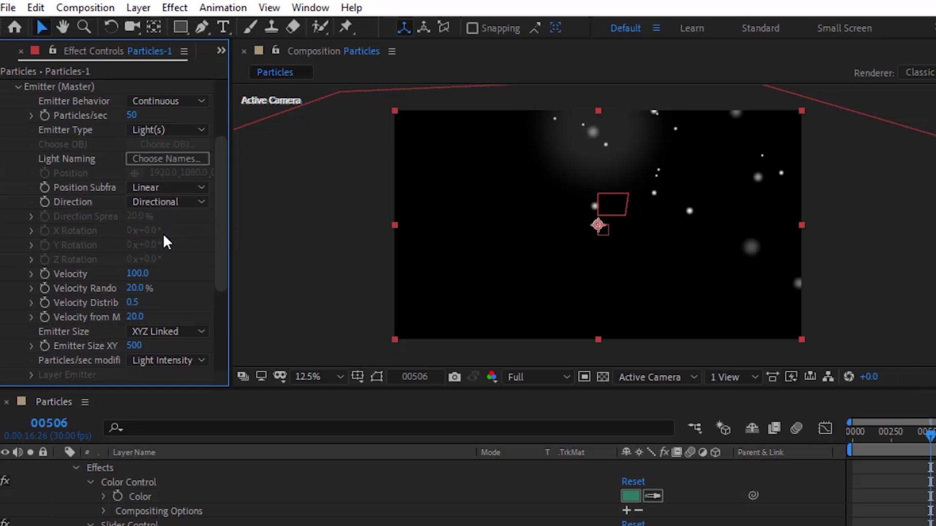
# Start an expression on Particular's emitter Velocity that references the control layer: thisComp.layer("control")
pyautogui.keyDown('alt'); pyautogui.click(43, 274); pyautogui.keyUp('alt')
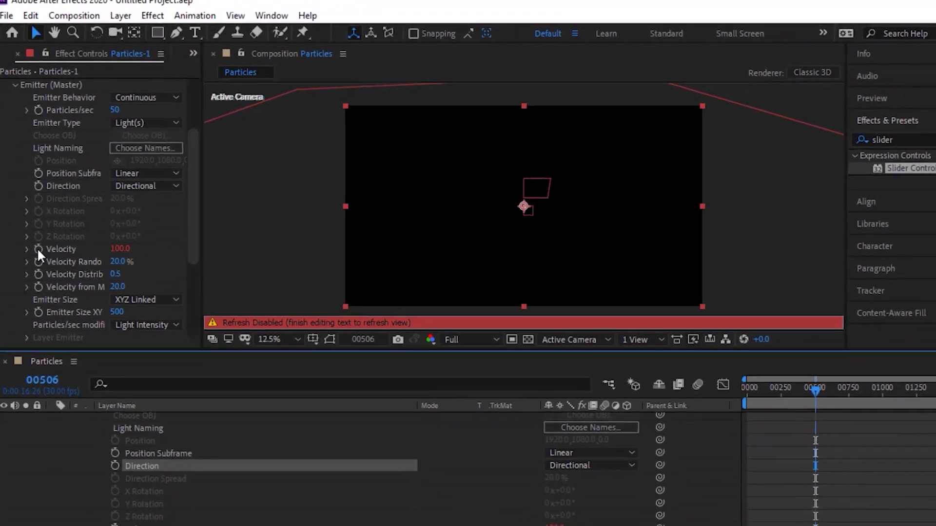
pyautogui.write('thi')
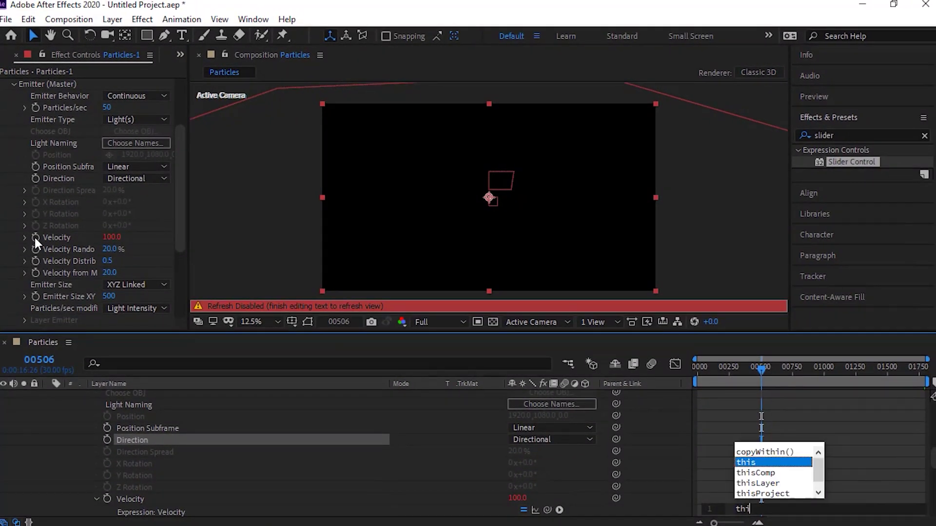
pyautogui.press('Down')
pyautogui.press('Return')
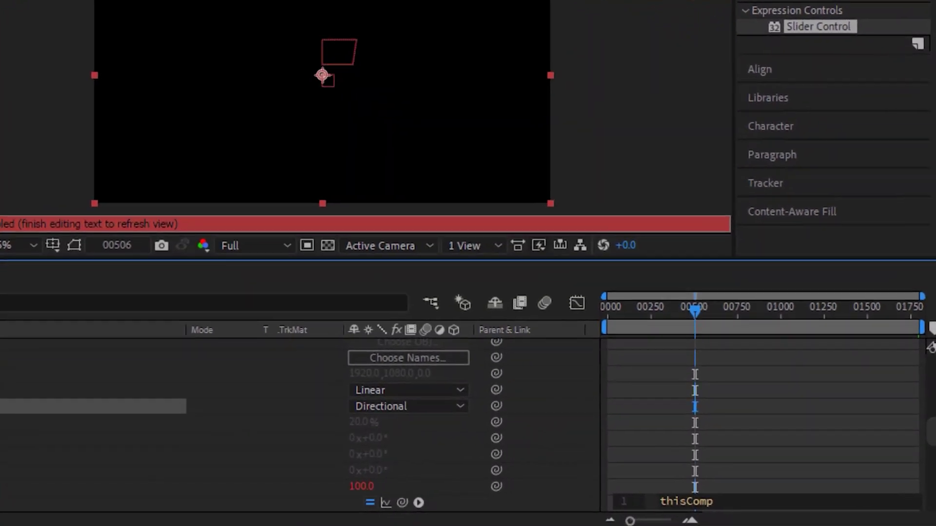
pyautogui.write('.')
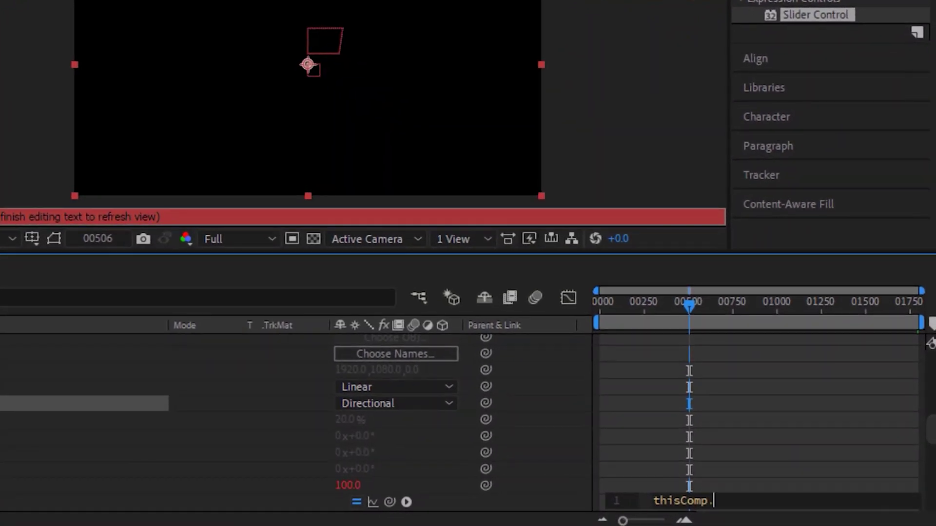
pyautogui.write('la')
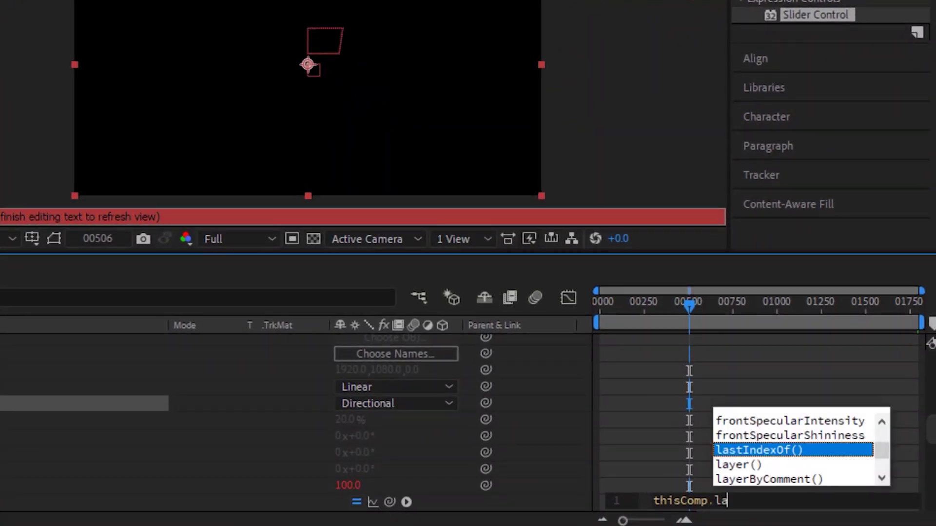
pyautogui.press('Down')
pyautogui.press('Return')
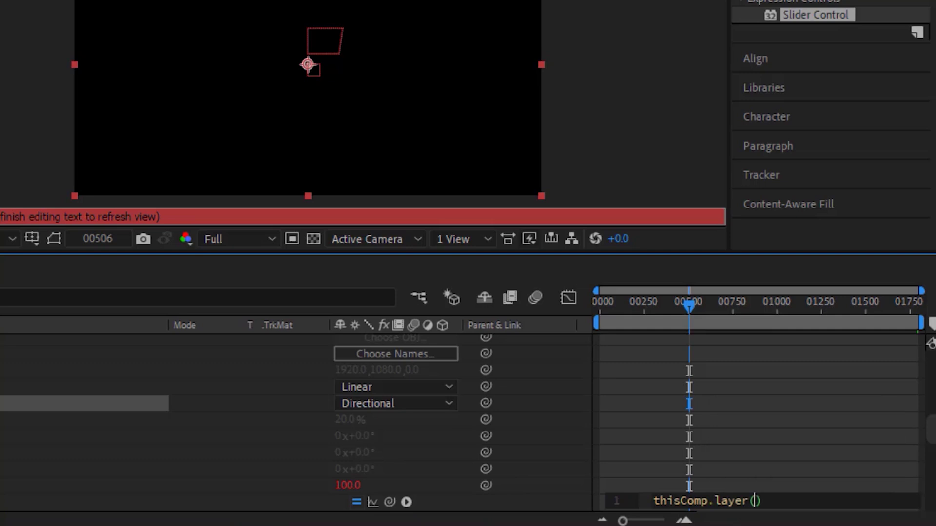
pyautogui.write('"c')
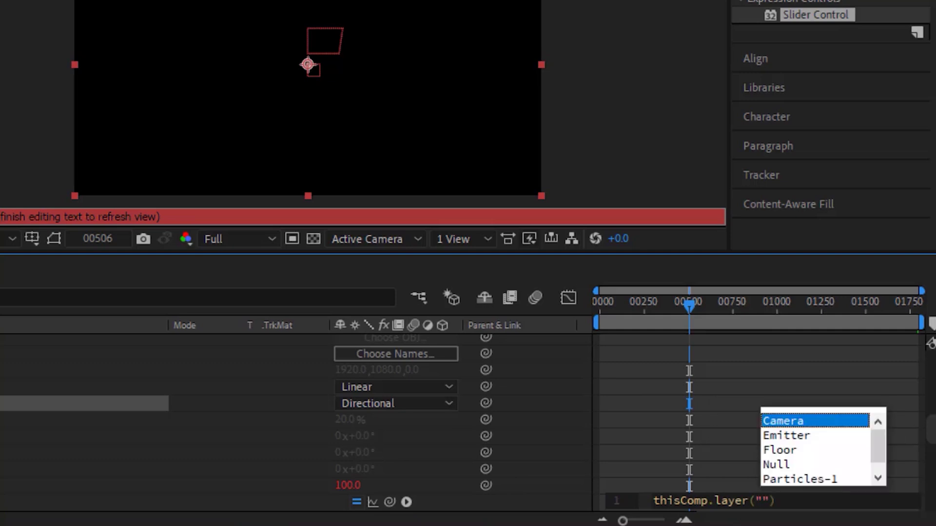
pyautogui.press('Down')
pyautogui.press('Down')
pyautogui.press('Return')
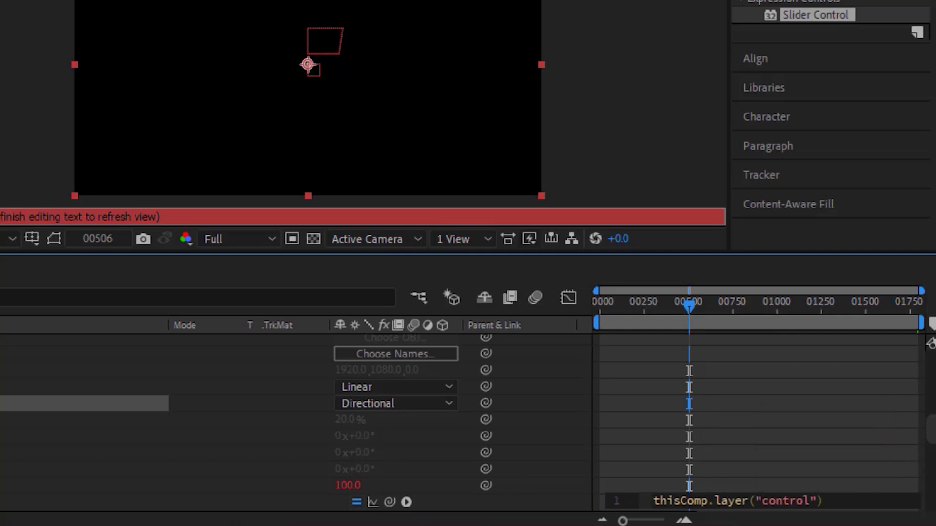
# Extend the Velocity expression with .effect("Slider Control") and commit it
pyautogui.press('Right')
pyautogui.press('Right')
pyautogui.write('.ef')
pyautogui.press('Return')
pyautogui.write('"')
pyautogui.press('Down')
pyautogui.press('BackSpace')
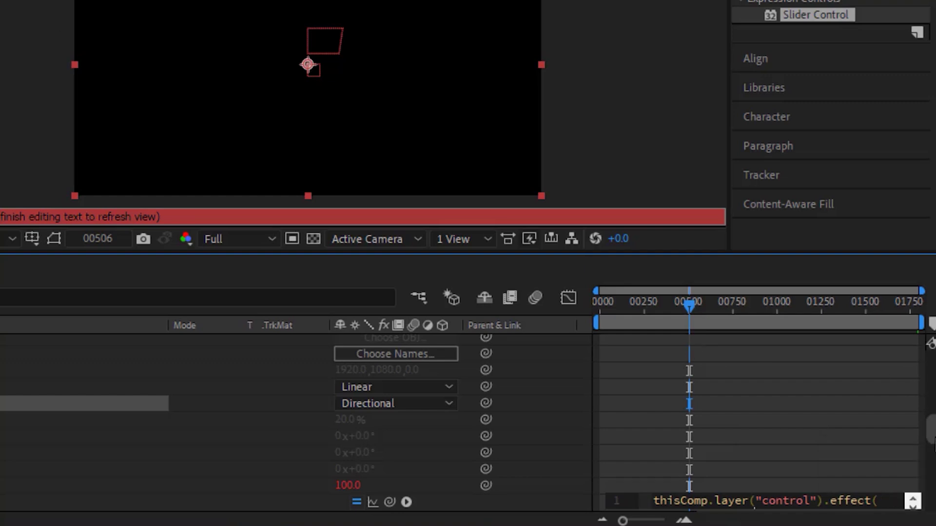
pyautogui.write('"Slider Control")')
pyautogui.scroll(-5, 933, 434)
pyautogui.press('KP_Enter')
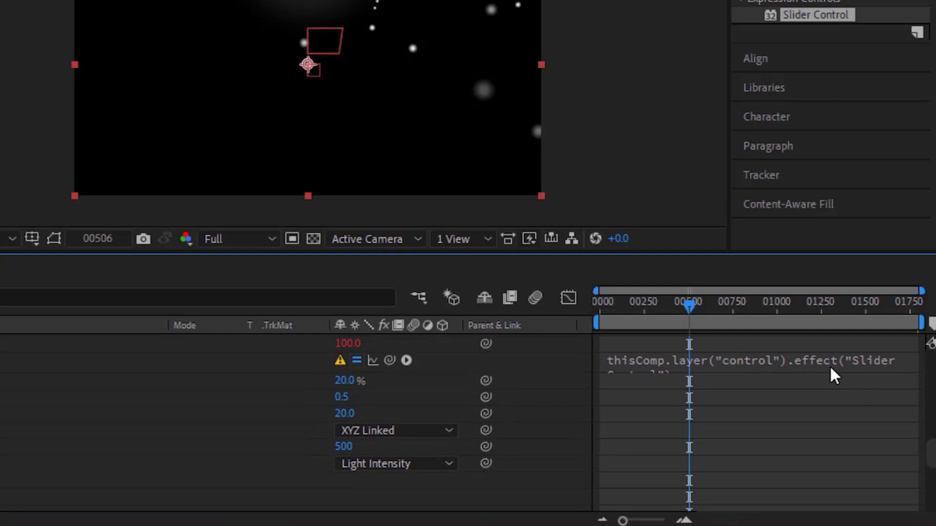
# Enlarge the Velocity expression field and append .("Slider") to the end of the expression
pyautogui.moveTo(814, 377); pyautogui.dragTo(817, 402)
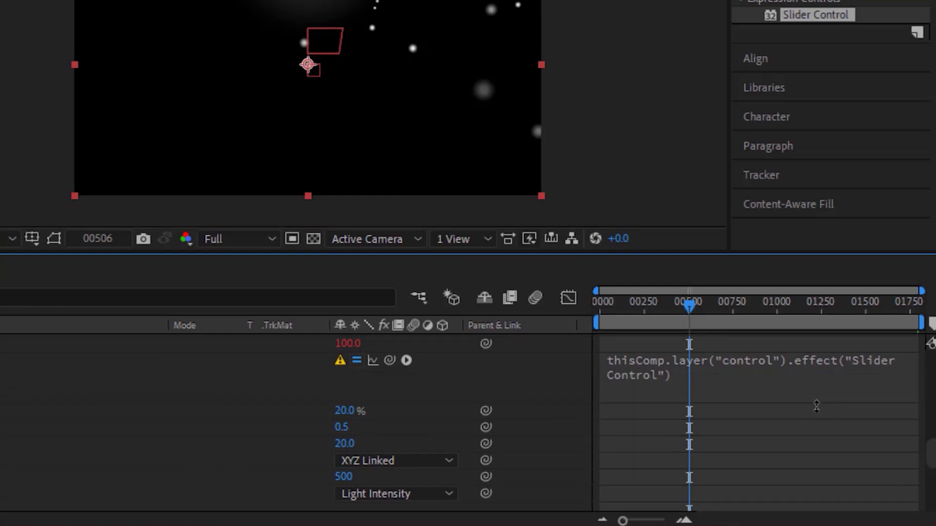
pyautogui.click(734, 373)
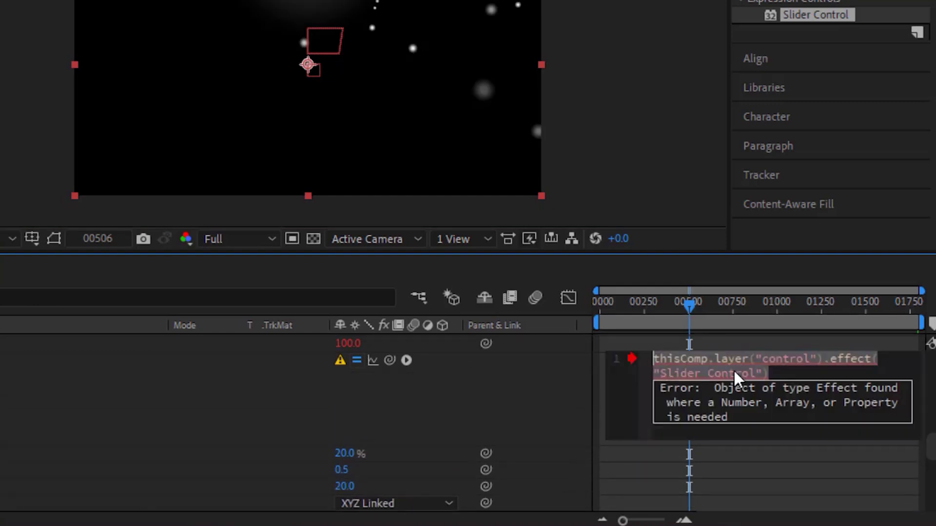
pyautogui.click(779, 371)
pyautogui.write('.')
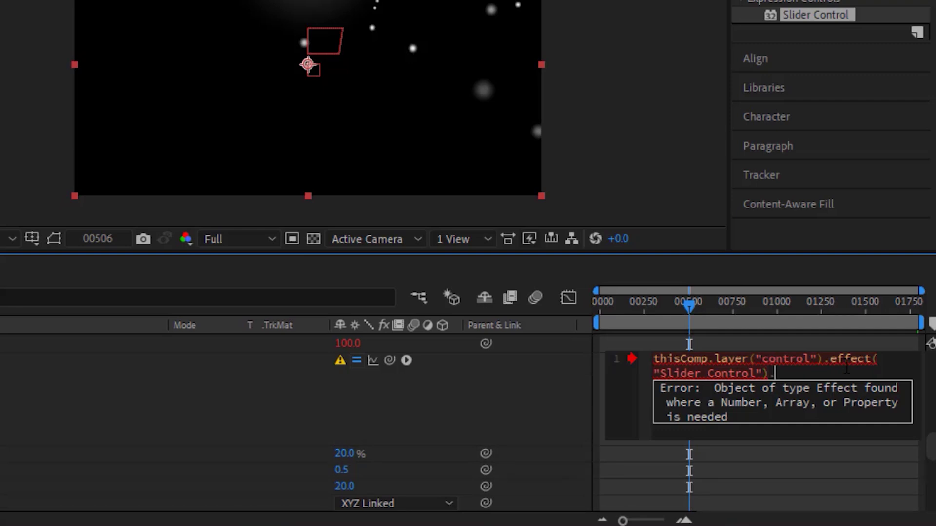
pyautogui.write('("sl')
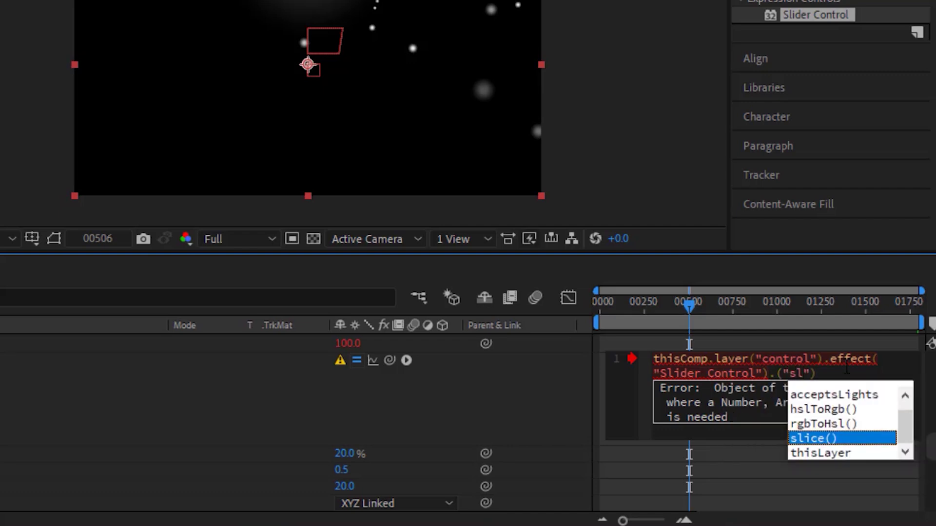
pyautogui.press('BackSpace')
pyautogui.press('BackSpace')
pyautogui.write('Slider')
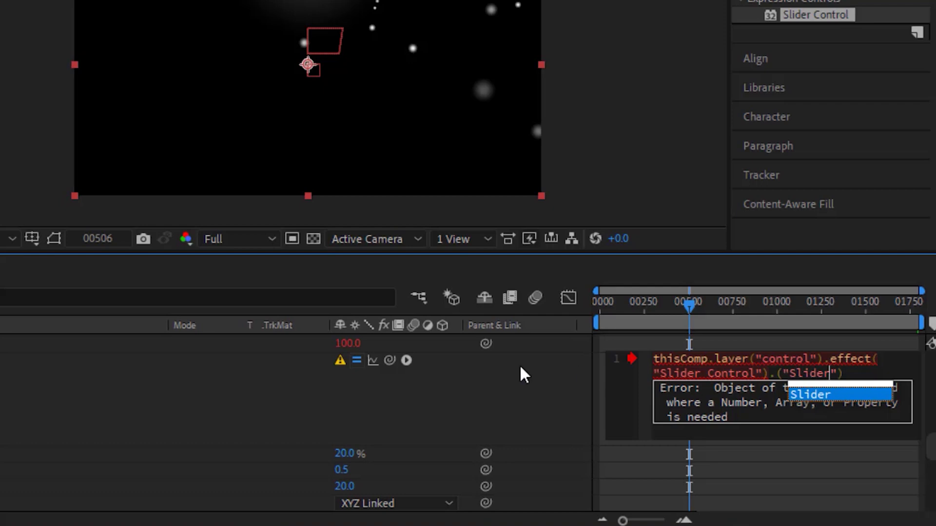
pyautogui.click(483, 388)
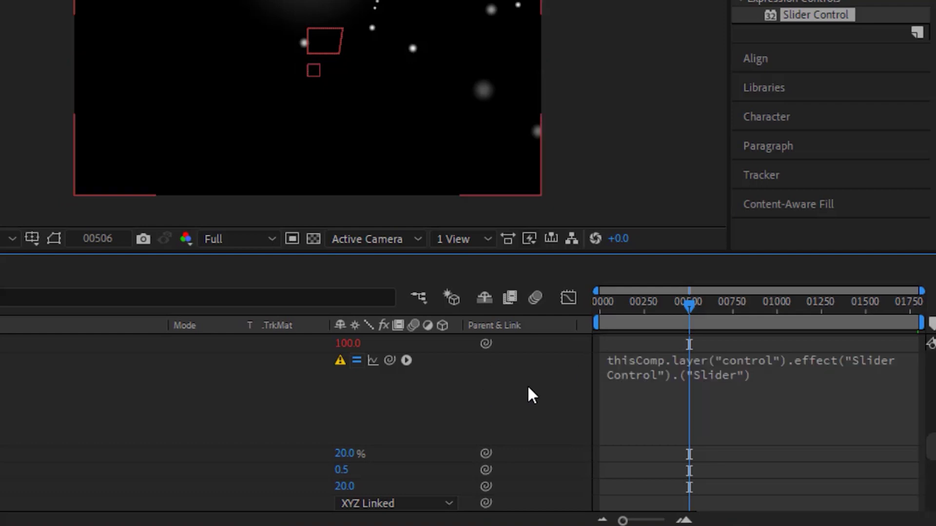
# Remove the stray period before ("Slider") in the Velocity expression and commit it
pyautogui.click(710, 382)
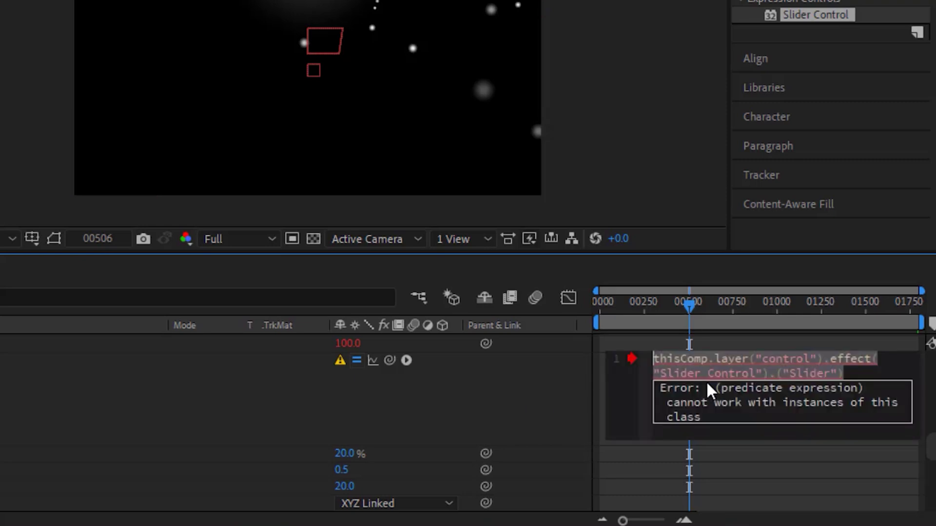
pyautogui.click(779, 373)
pyautogui.press('Left')
pyautogui.press('BackSpace')
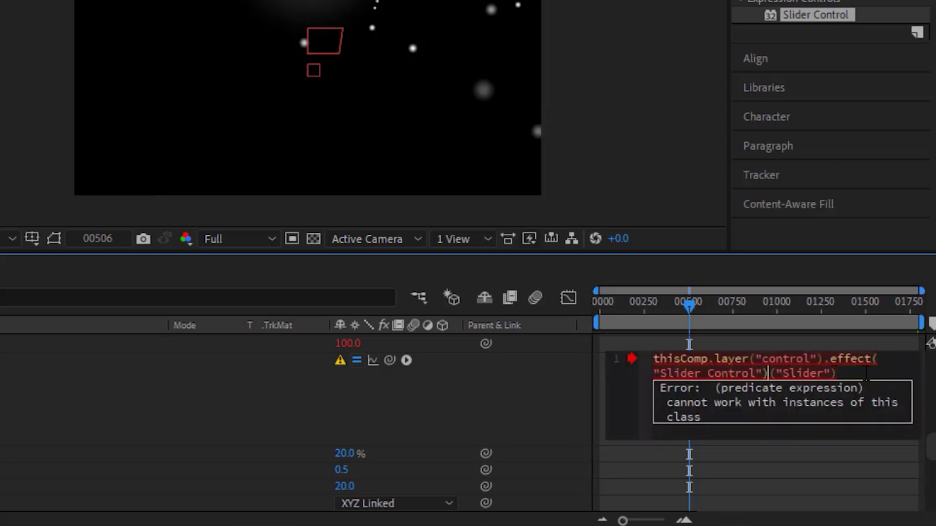
pyautogui.click(490, 388)
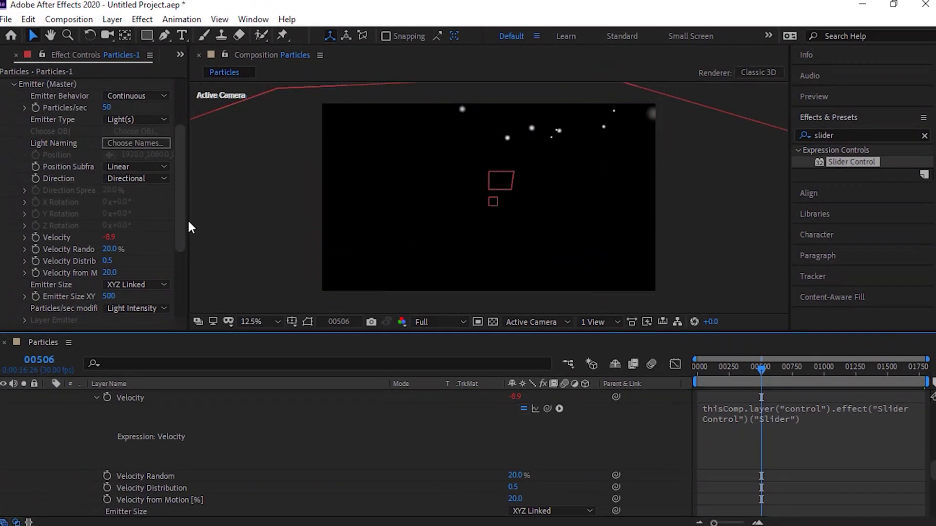
# Set Particular's emitter Velocity Random to 0% and its Emitter Size XYZ to 0
pyautogui.click(111, 249)
pyautogui.write('0')
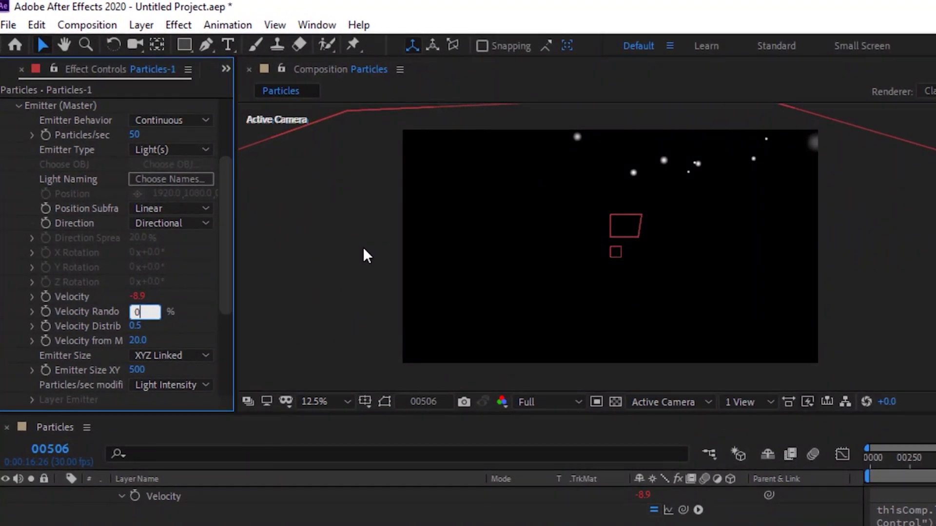
pyautogui.press('Return')
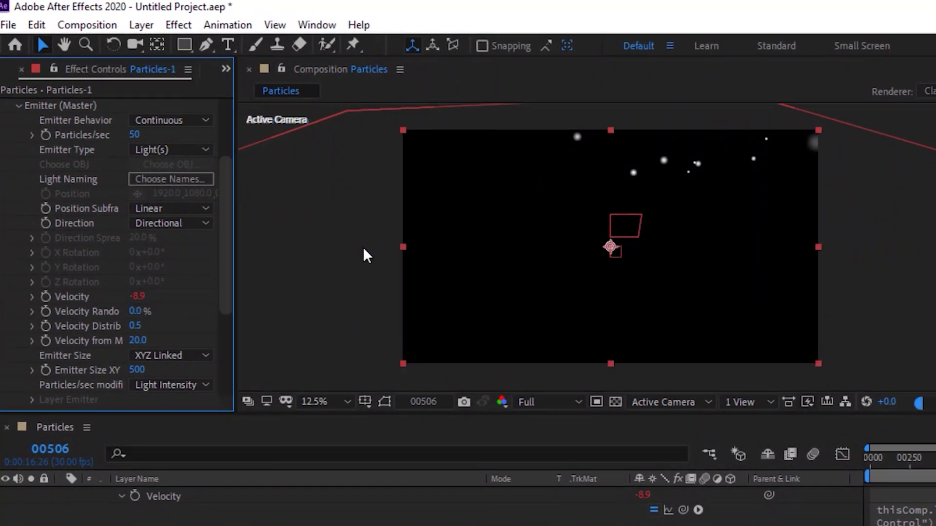
pyautogui.click(135, 370)
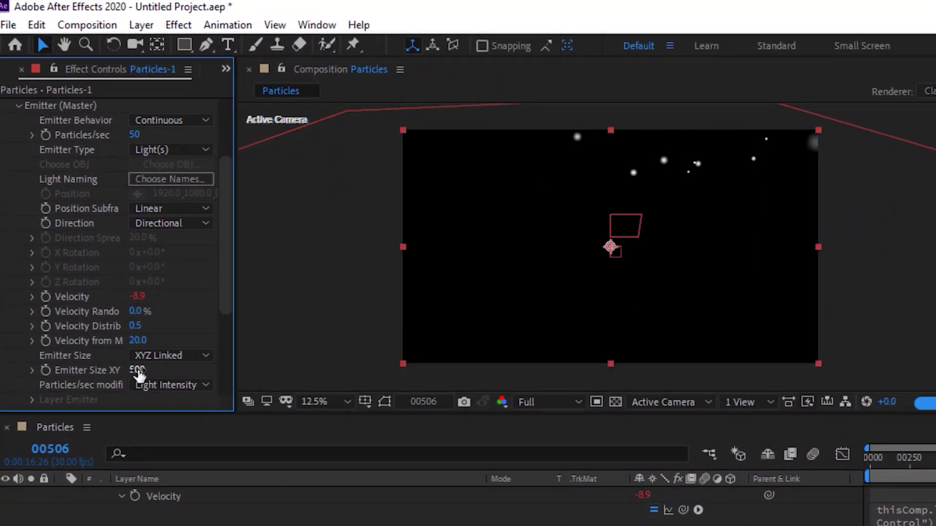
pyautogui.click(138, 371)
pyautogui.press('BackSpace')
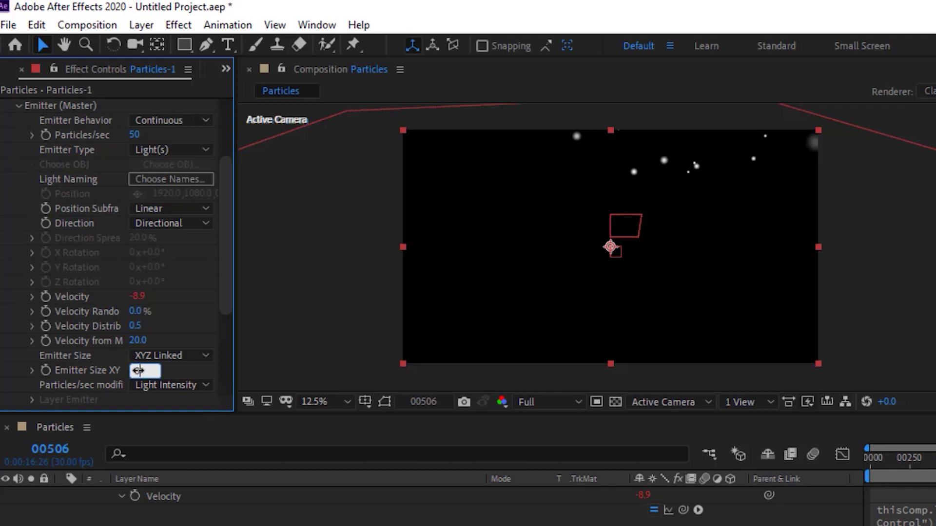
pyautogui.write('0')
pyautogui.press('Return')
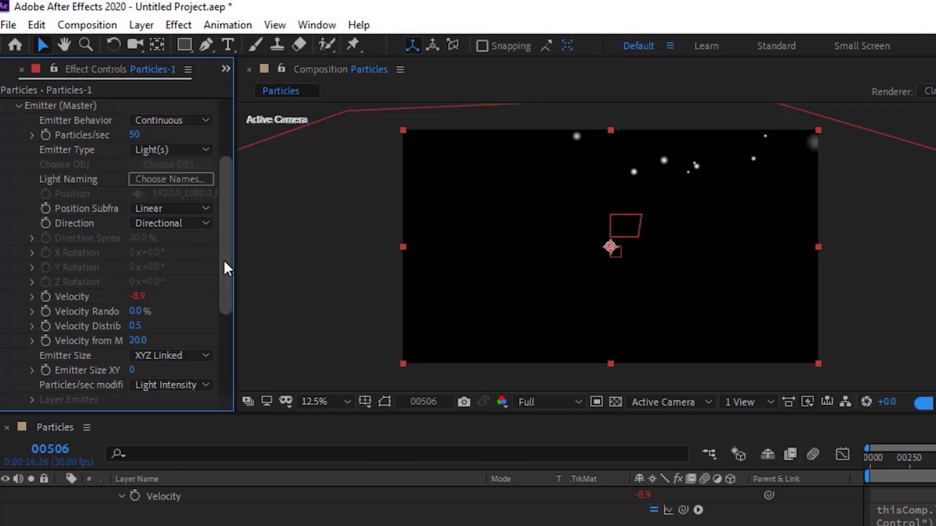
# Collapse the Emitter settings, expand Particle (Master), and set Life to 1 second with Life Random at 40%
pyautogui.moveTo(228, 263); pyautogui.dragTo(229, 206)
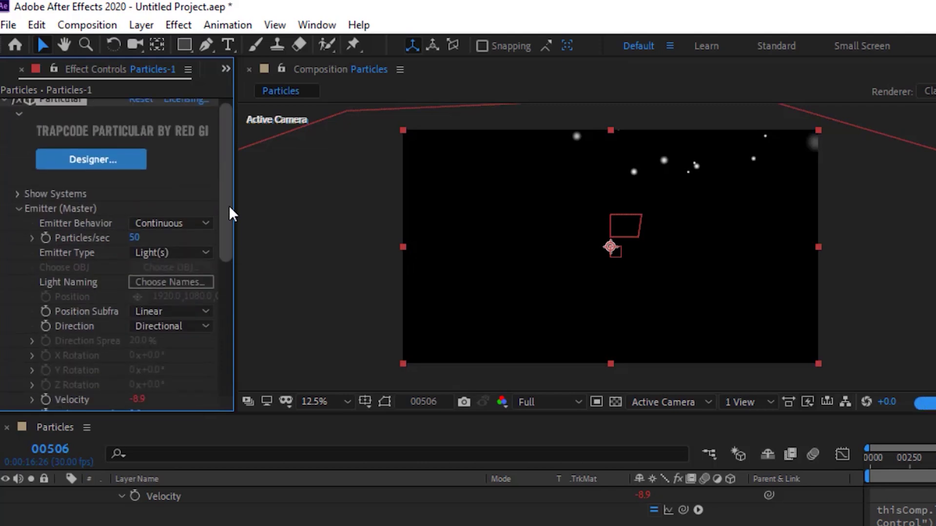
pyautogui.click(18, 209)
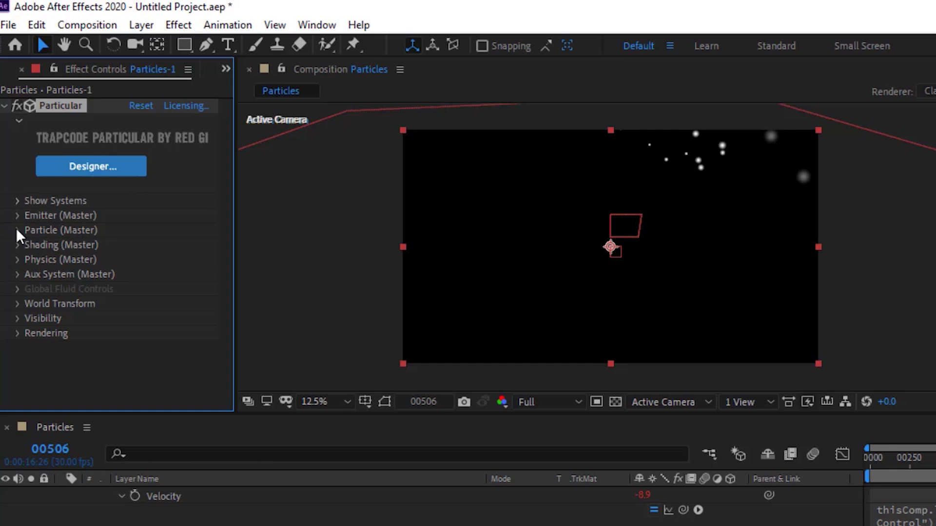
pyautogui.click(17, 230)
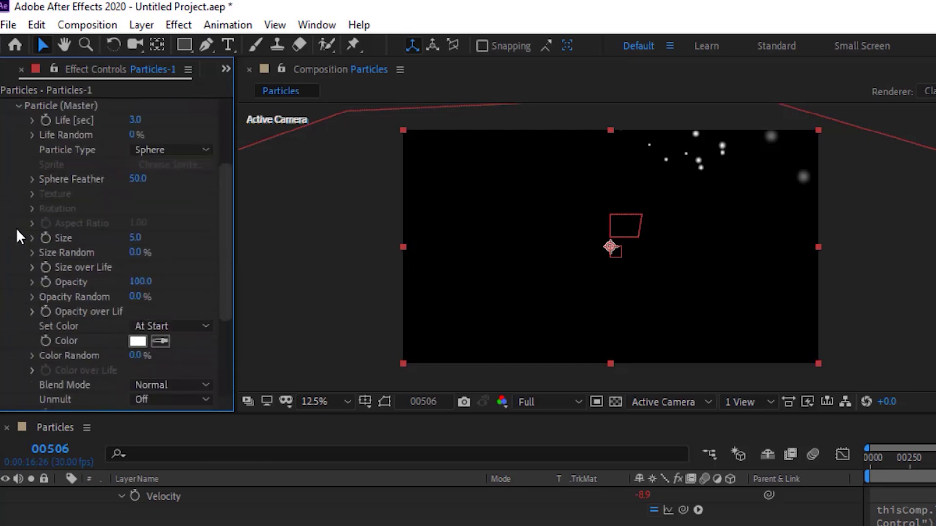
pyautogui.click(137, 121)
pyautogui.write('2')
pyautogui.press('Tab')
pyautogui.write('40')
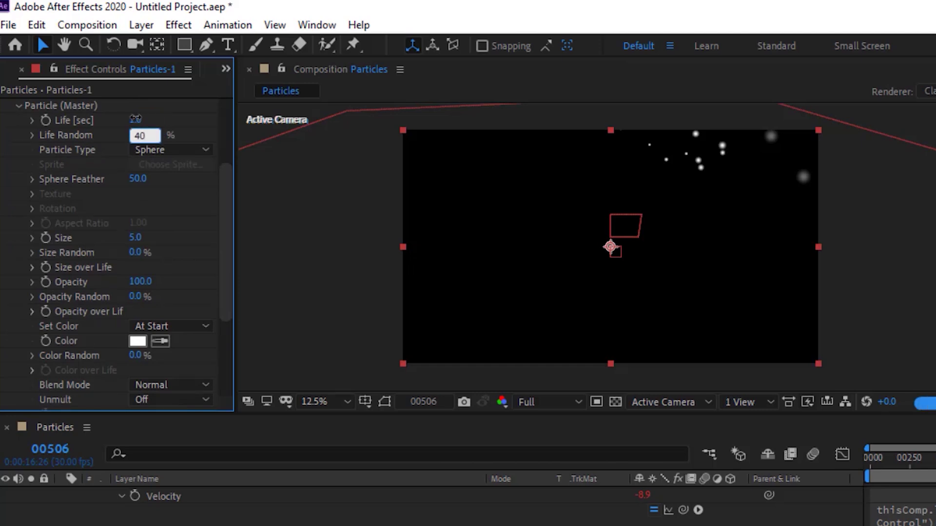
pyautogui.press('Return')
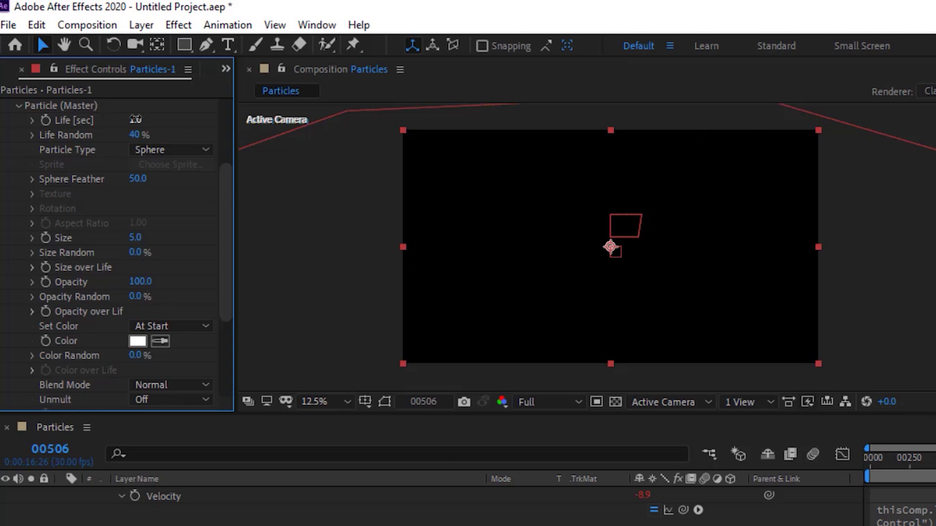
# Set the particle Size to 0 and Size Random to 5%
pyautogui.click(136, 237)
pyautogui.write('6')
pyautogui.press('Tab')
pyautogui.write('5')
pyautogui.press('Return')
# Try Over Life as the particles' Set Color option and return it to At Start
pyautogui.moveTo(223, 248)
pyautogui.mouseDown()
pyautogui.moveTo(226, 280)
pyautogui.moveTo(206, 285)
pyautogui.mouseUp()
pyautogui.click(195, 264)
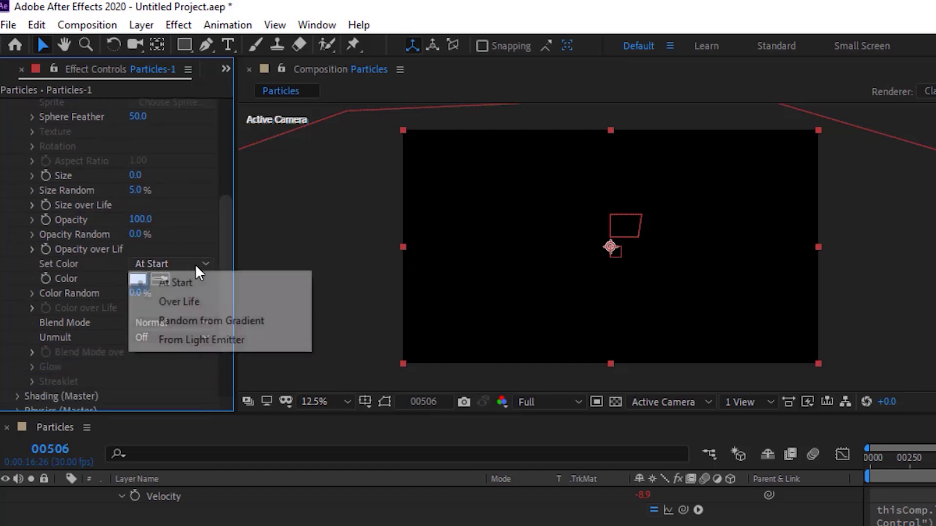
pyautogui.click(198, 302)
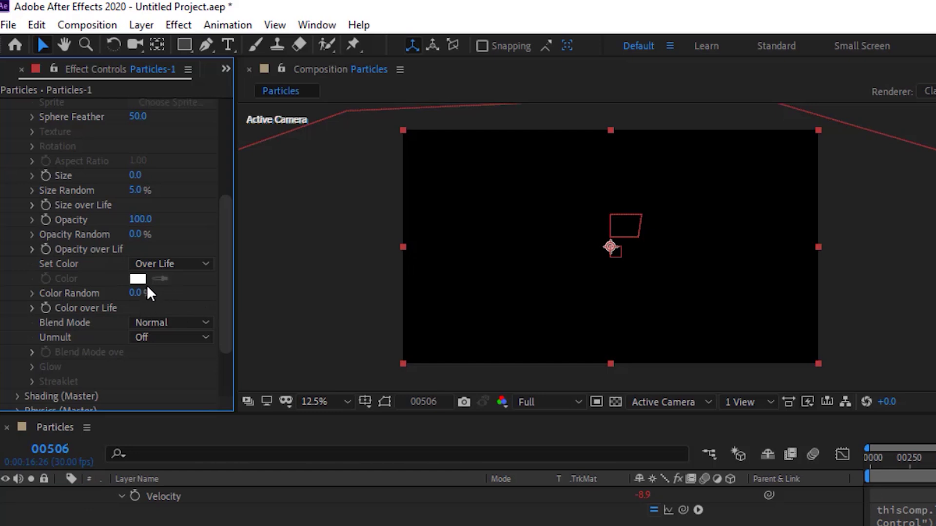
pyautogui.click(171, 263)
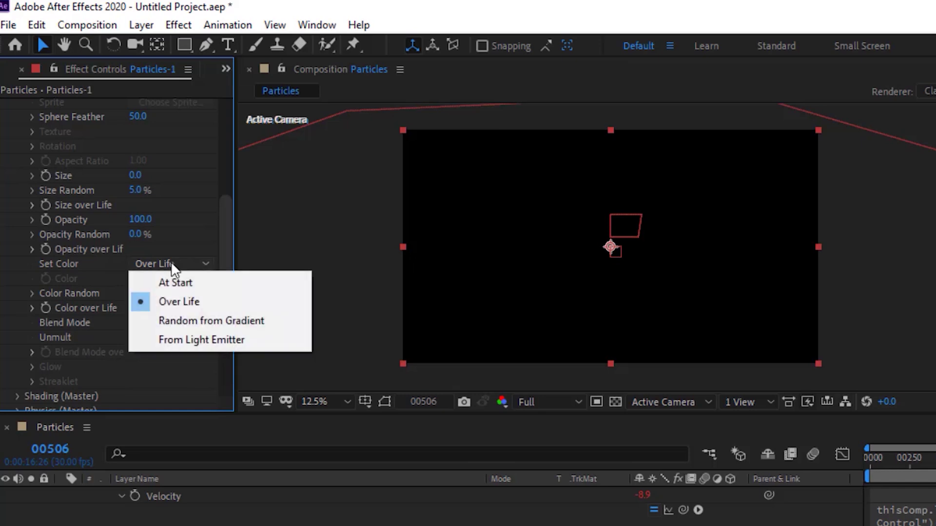
pyautogui.click(227, 231)
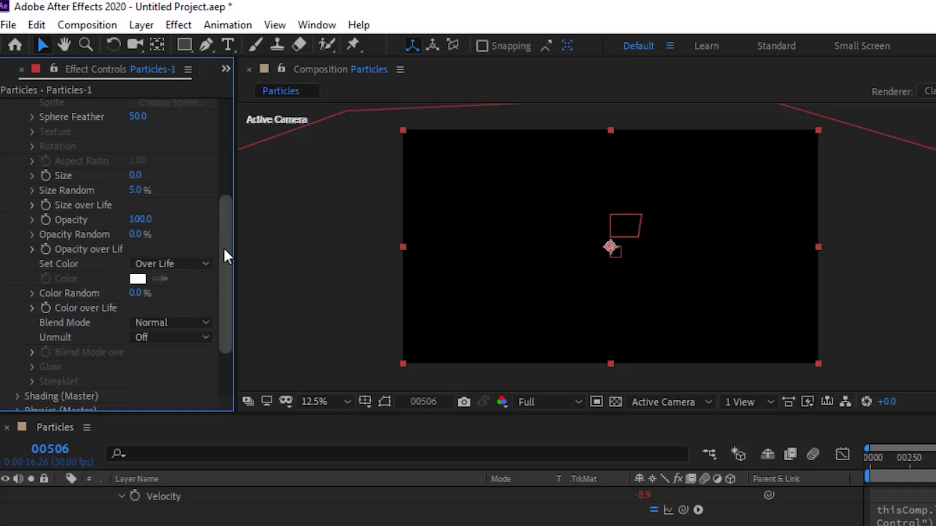
pyautogui.click(156, 264)
pyautogui.click(159, 281)
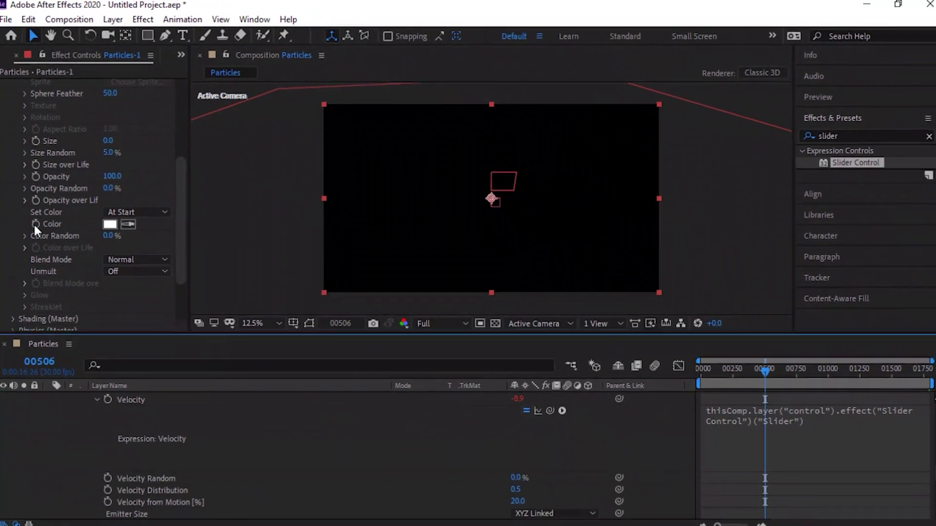
# Add the expression N=name.split("/",2)[1]; thisComp.layer("control").effect("Color Control")("Color").valueAtTime(time-N/15) to the particle Color and enlarge its expression field
pyautogui.keyDown('alt'); pyautogui.click(45, 278); pyautogui.keyUp('alt')
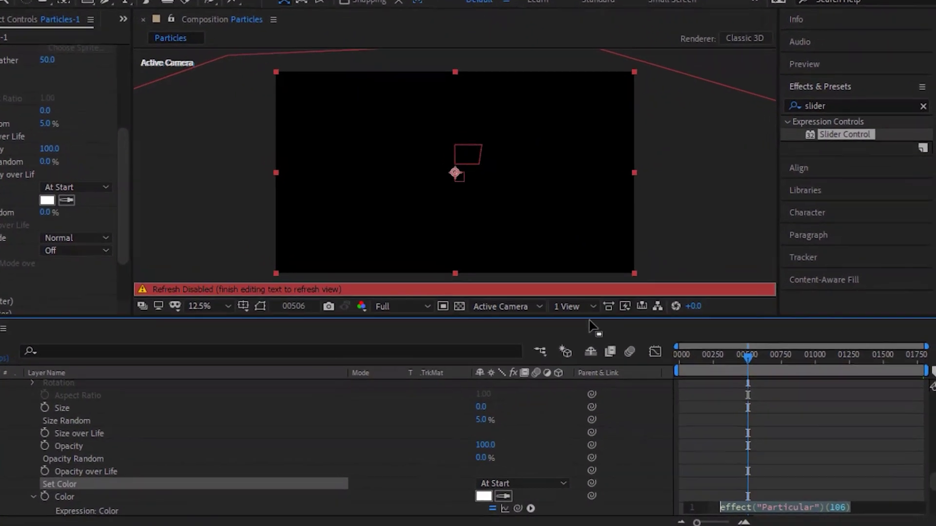
pyautogui.hotkey('ctrl', 'v')
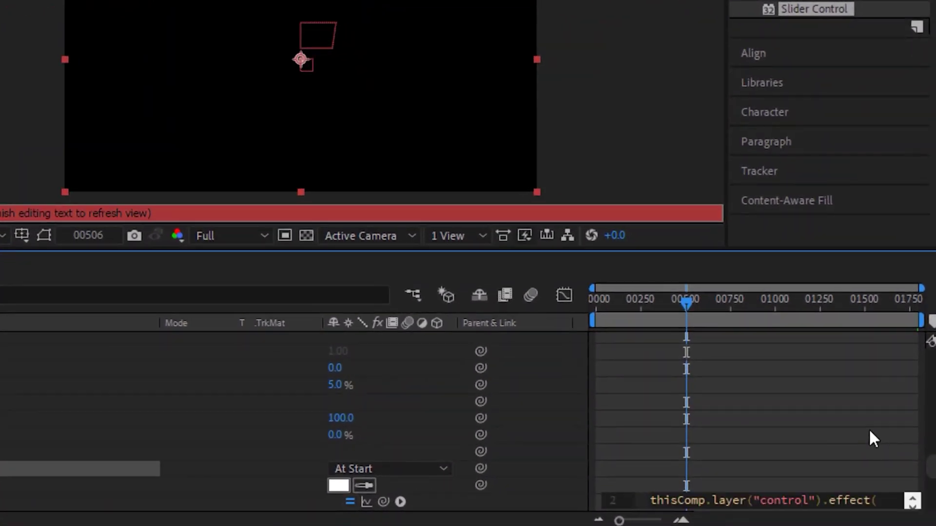
pyautogui.click(555, 493)
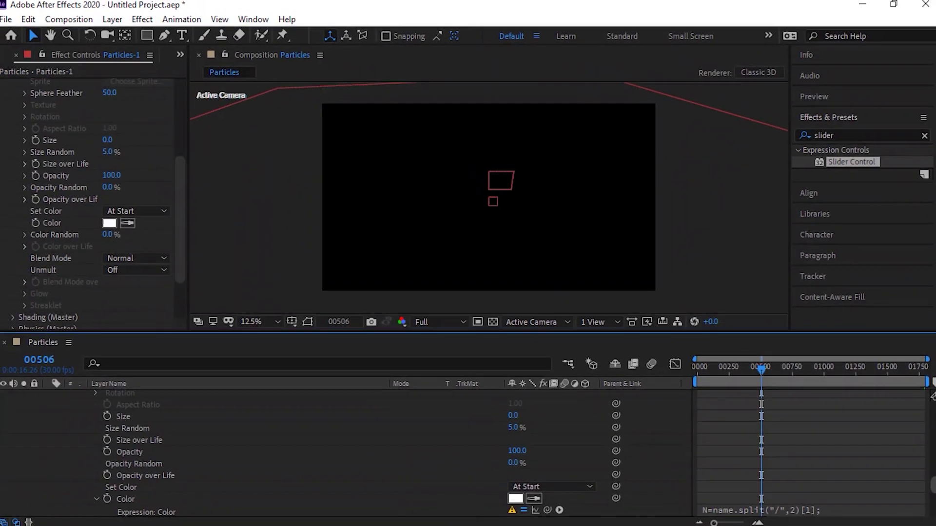
pyautogui.scroll(-3, 341, 453)
pyautogui.click(815, 420)
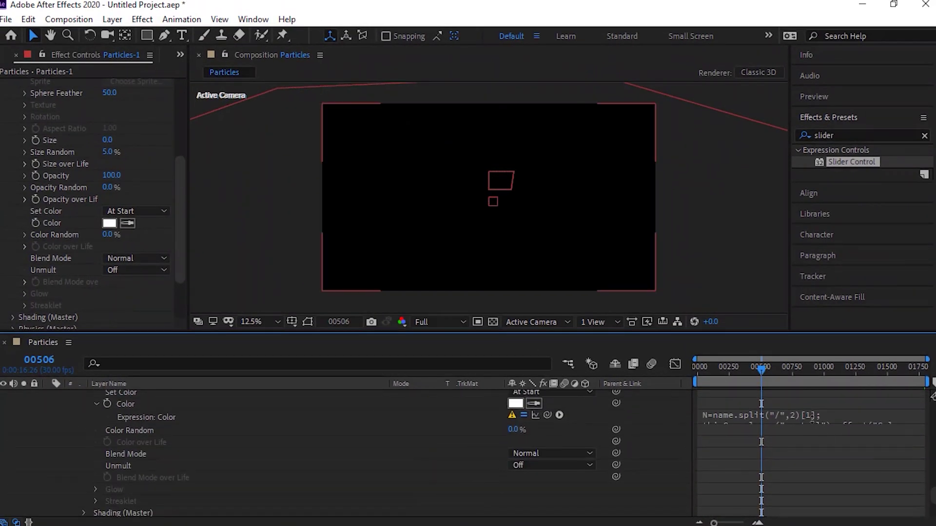
pyautogui.moveTo(800, 443); pyautogui.dragTo(802, 461)
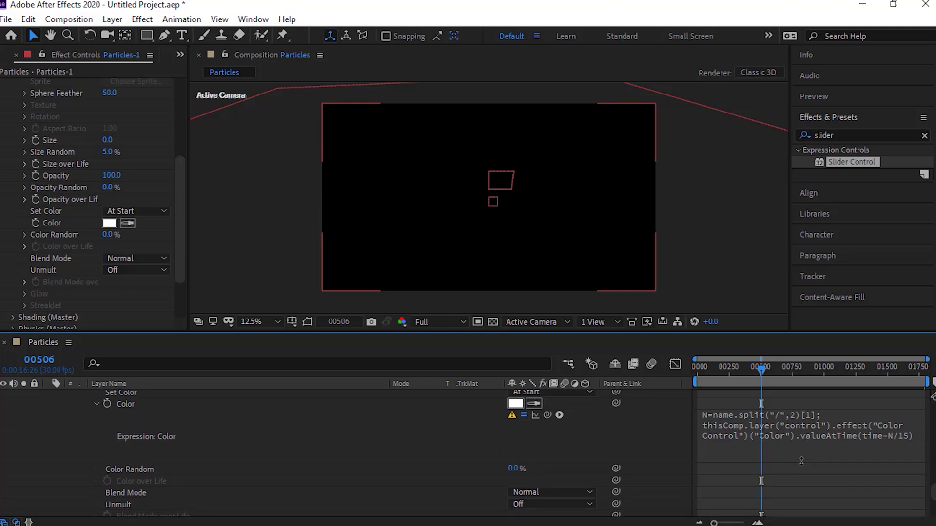
pyautogui.press('/')
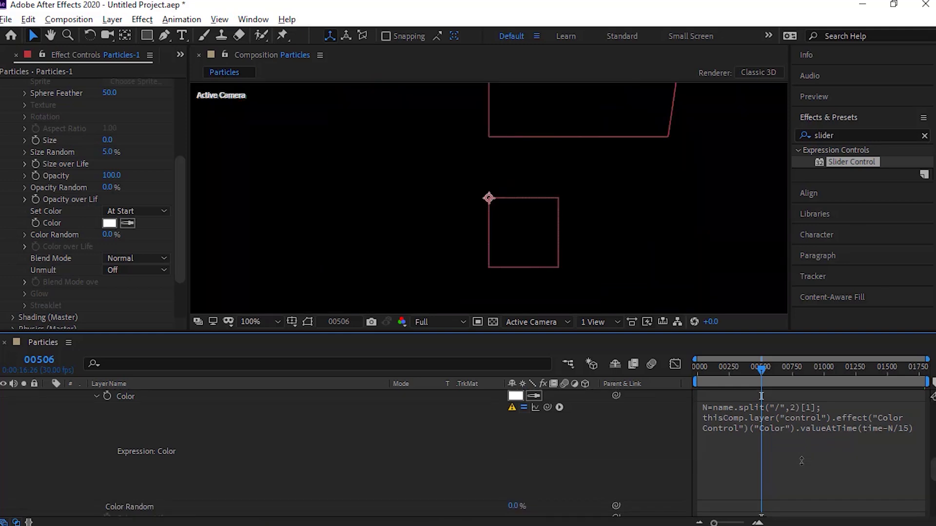
# Check the Color expression's error and rename the Particles-1 layer to Particles/1
pyautogui.click(512, 409)
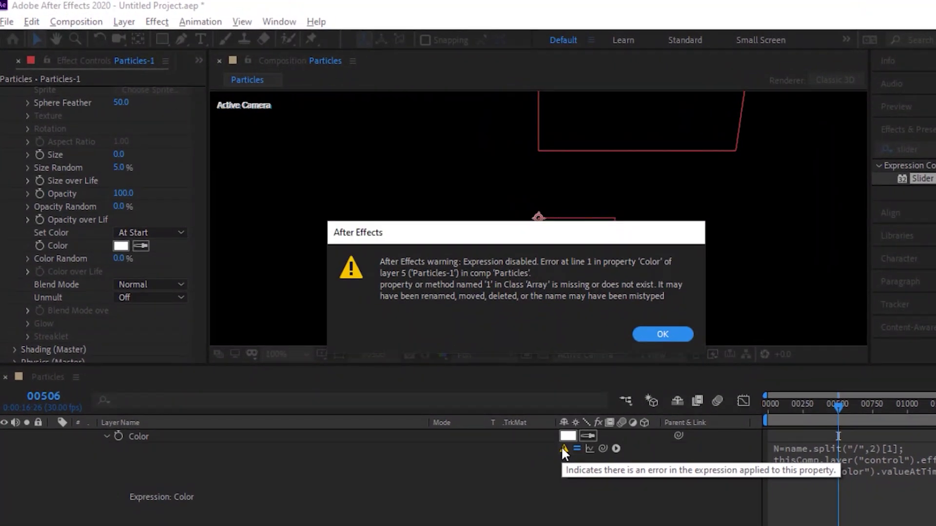
pyautogui.click(654, 332)
pyautogui.scroll(5, 838, 435)
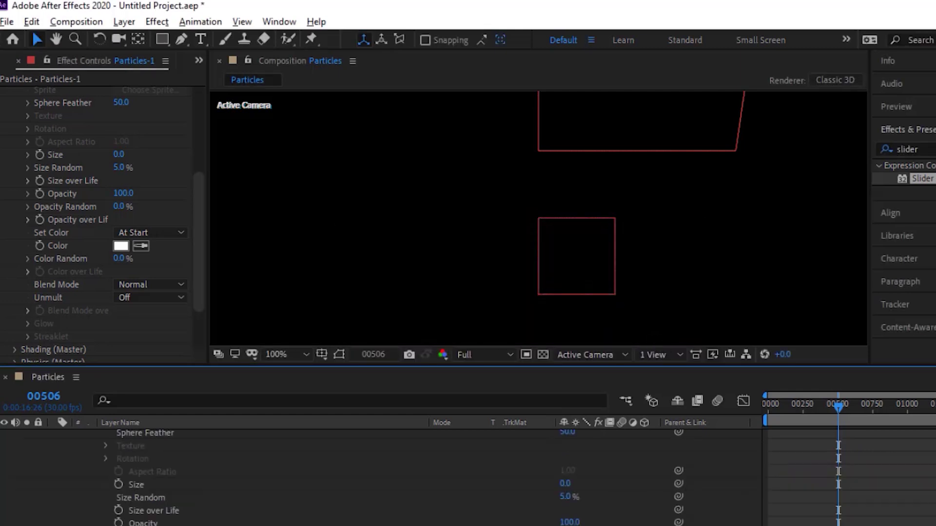
pyautogui.scroll(10, 181, 446)
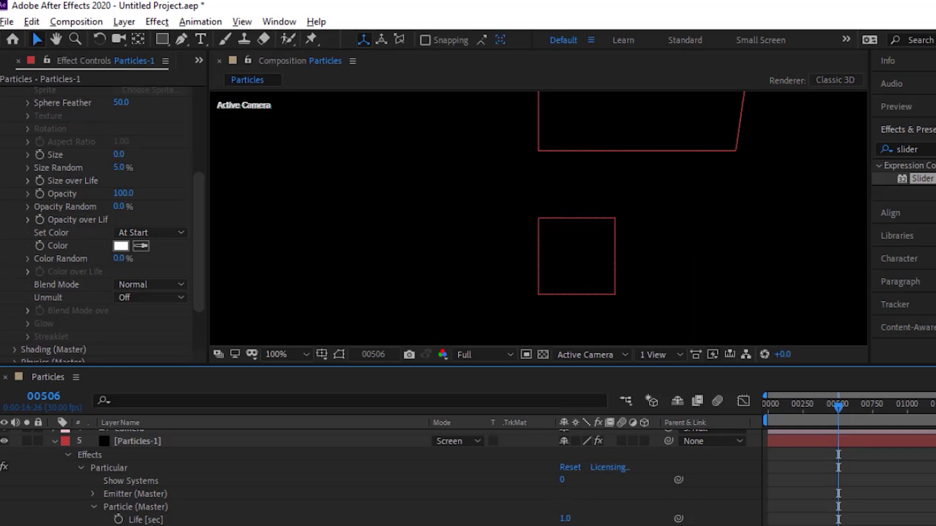
pyautogui.click(181, 445)
pyautogui.press('Return')
pyautogui.click(182, 445)
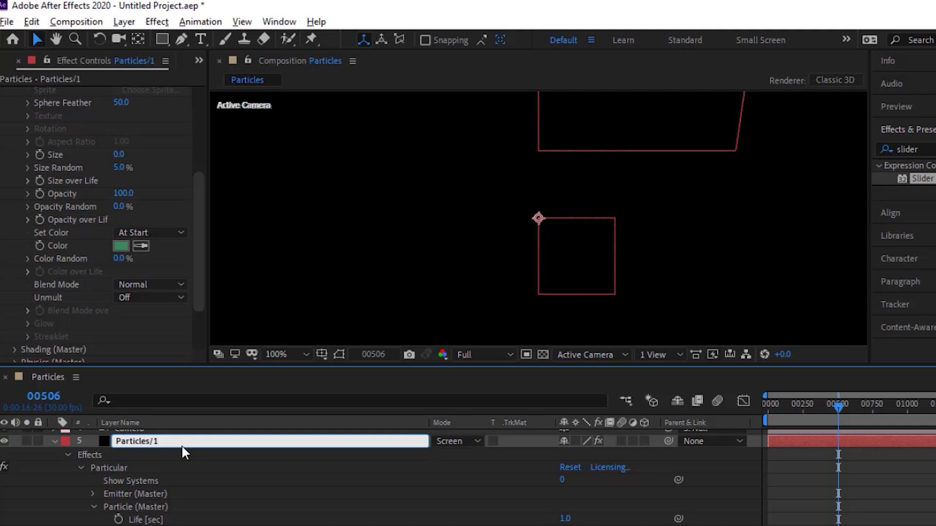
pyautogui.press('Return')
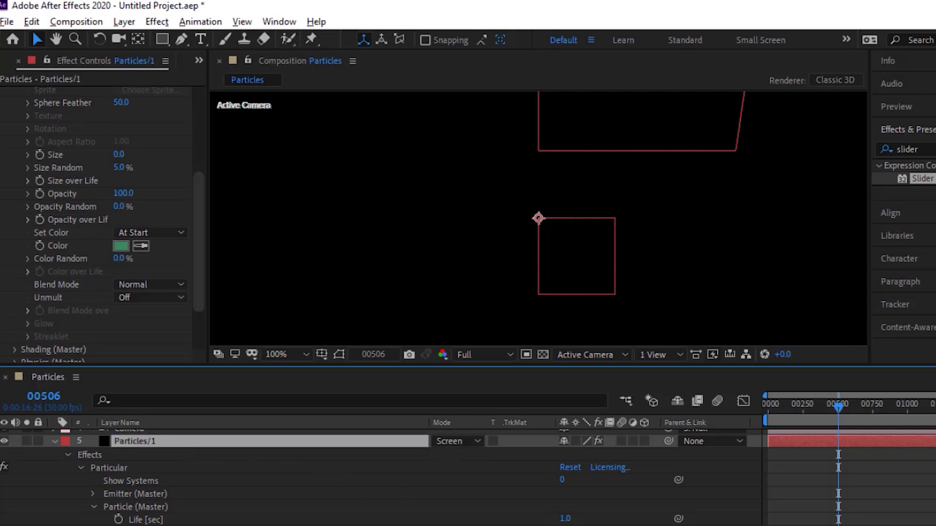
# Collapse the Particles/1 layer in the timeline and set Particular's particle Blend Mode to Add
pyautogui.scroll(-8, 293, 477)
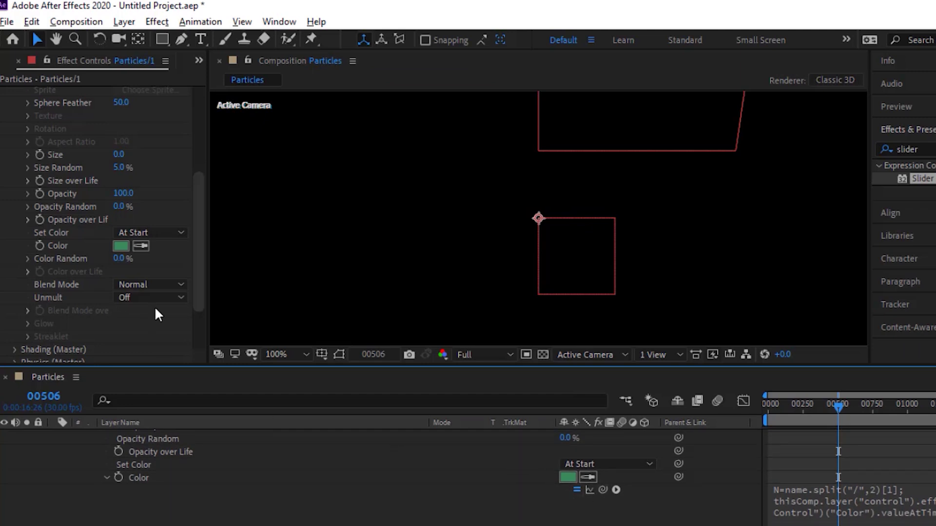
pyautogui.scroll(4, 381, 478)
pyautogui.scroll(5, 426, 490)
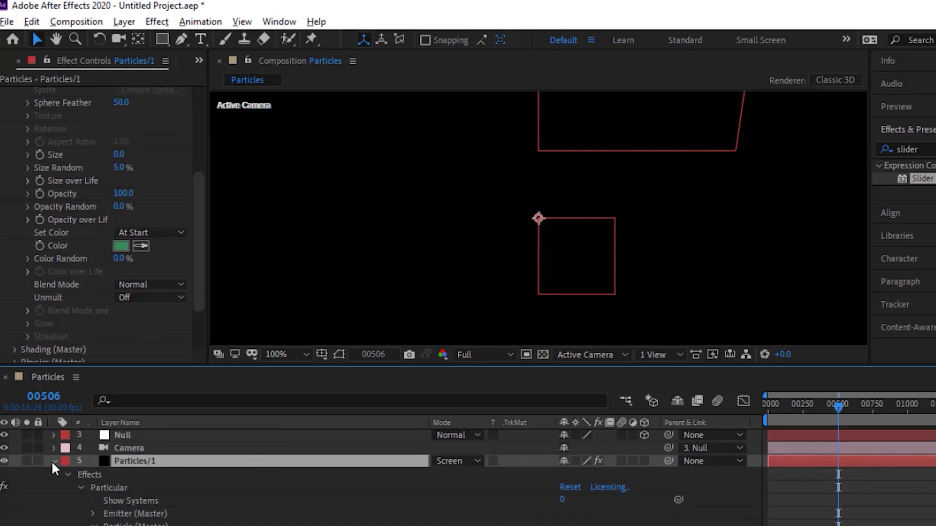
pyautogui.click(54, 461)
pyautogui.moveTo(195, 246); pyautogui.dragTo(194, 271)
pyautogui.click(133, 245)
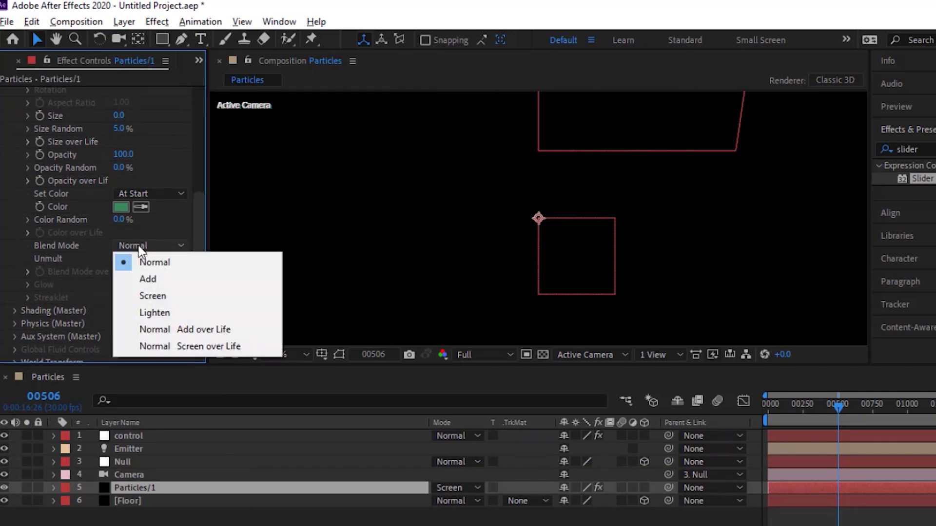
pyautogui.click(147, 278)
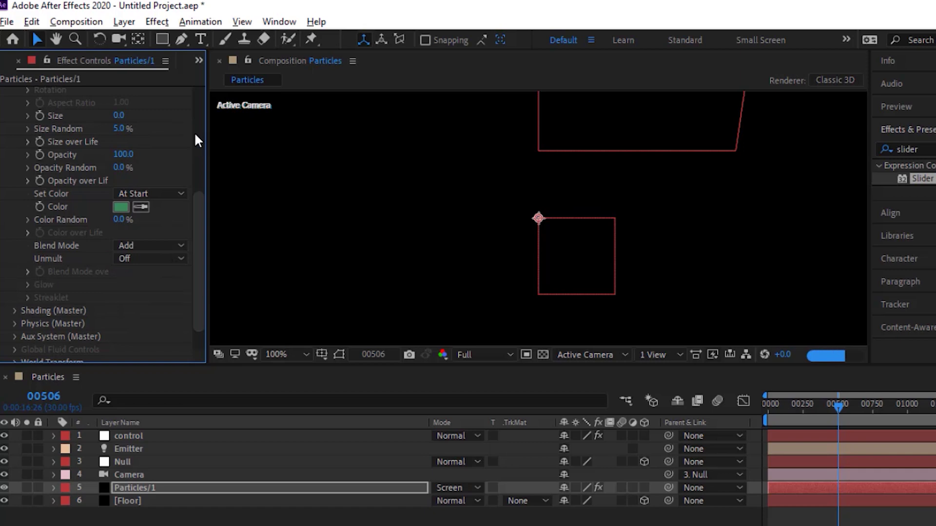
# Set Particular's Physics Model to Bounce on the Particles/1 layer and give it a Gravity of 580
pyautogui.scroll(5, 194, 131)
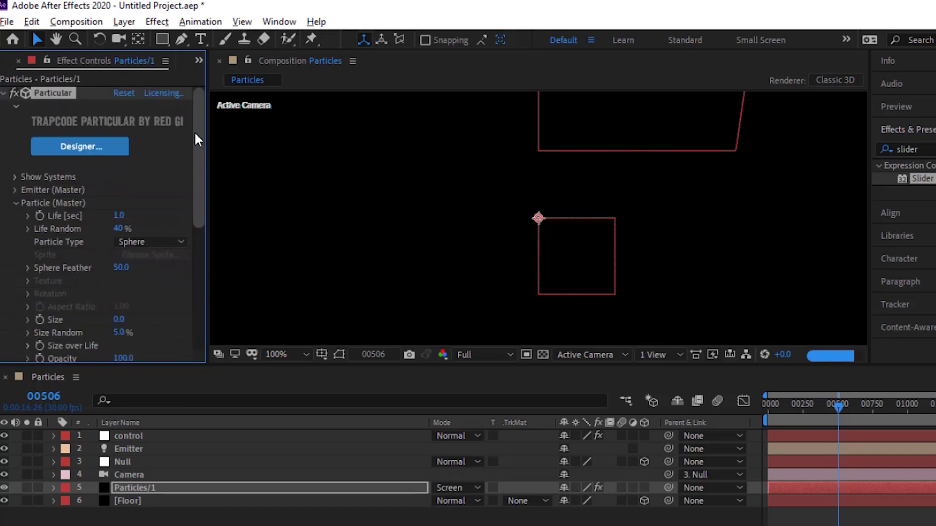
pyautogui.click(15, 203)
pyautogui.click(14, 229)
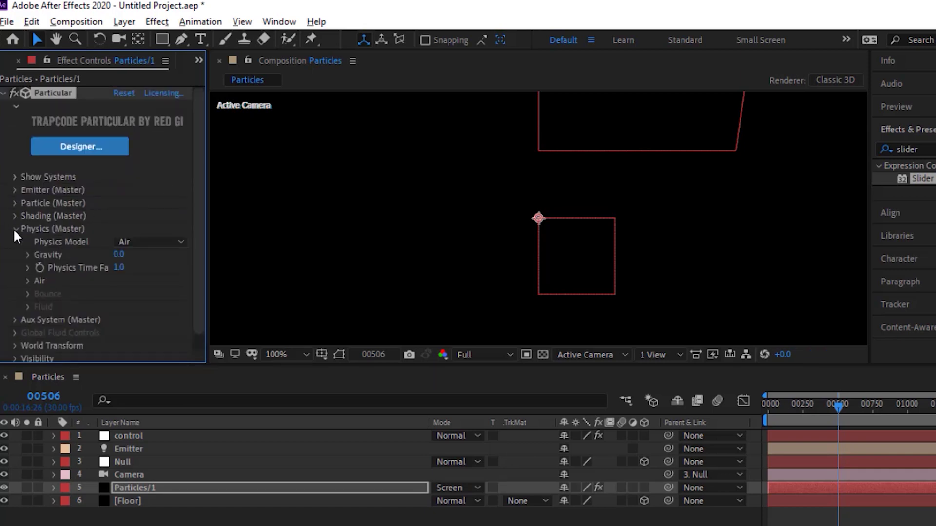
pyautogui.click(152, 242)
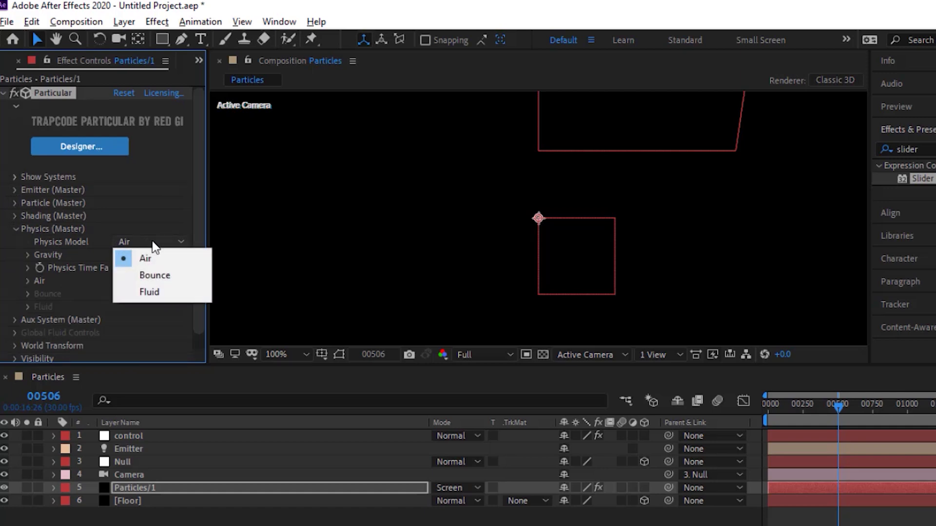
pyautogui.click(158, 275)
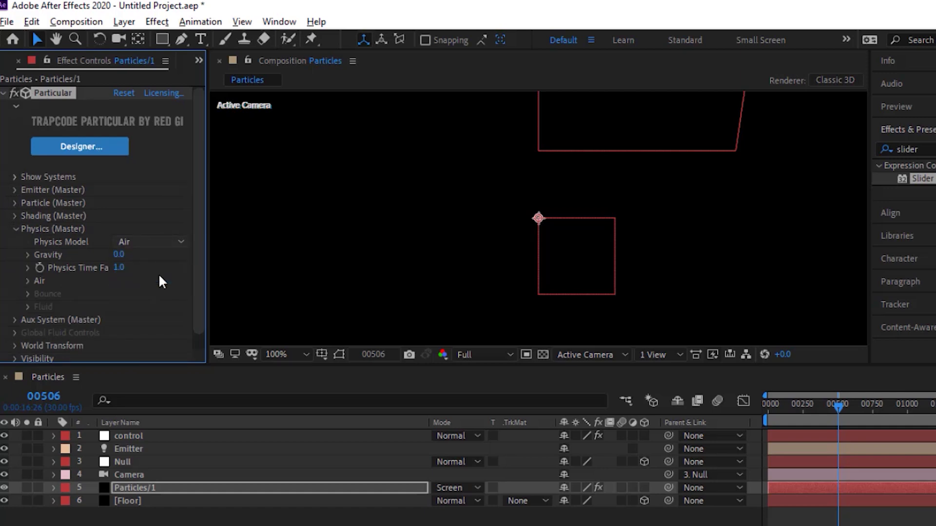
pyautogui.click(118, 254)
pyautogui.write('580')
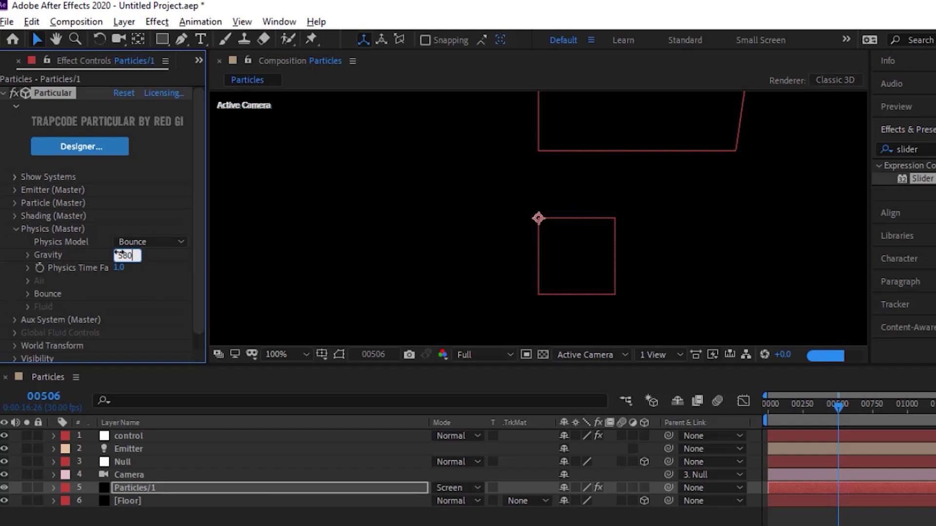
pyautogui.press('Return')
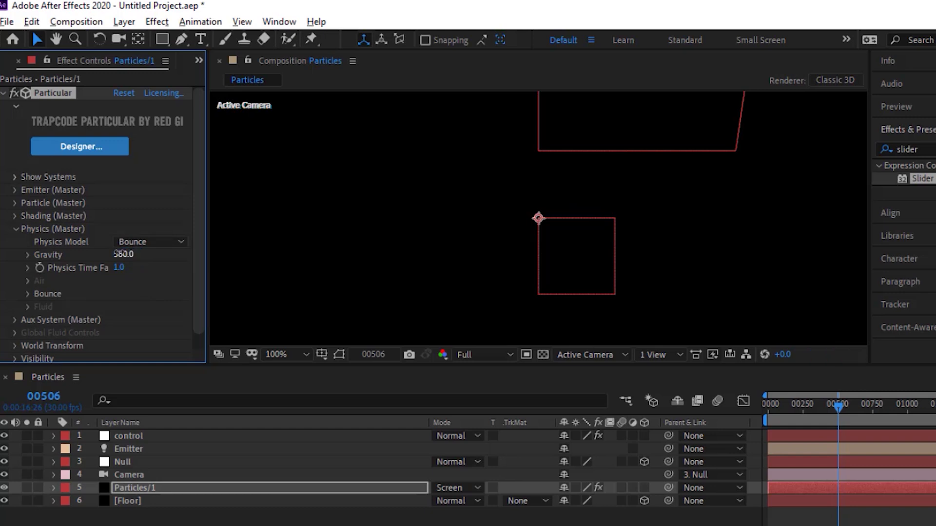
# Assign the Floor layer as the Floor Layer in the Bounce physics settings
pyautogui.click(28, 294)
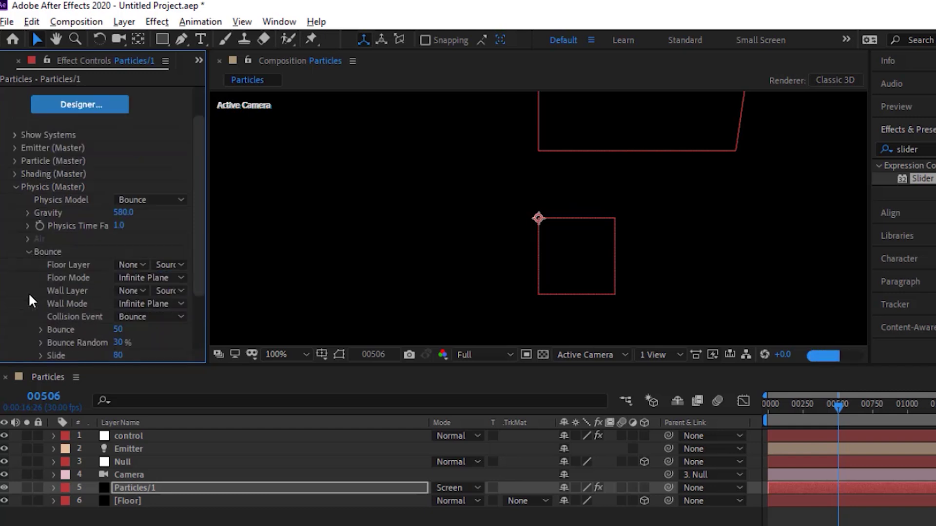
pyautogui.click(122, 266)
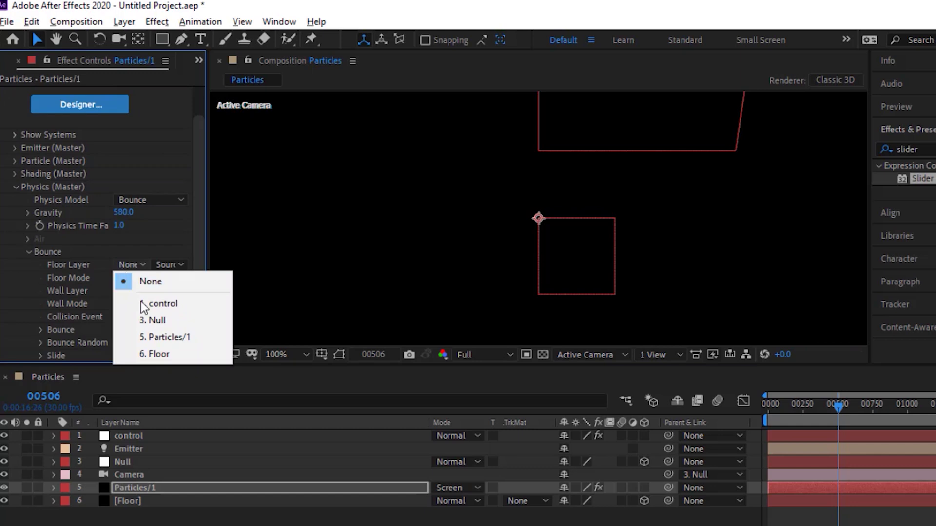
pyautogui.click(157, 352)
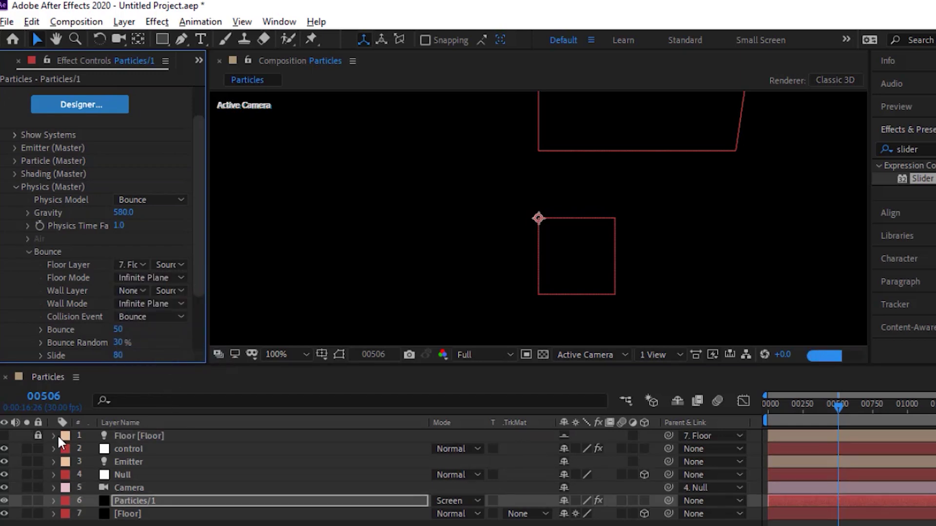
# Set Bounce to 10, Bounce Random to 0% and Slide to 0, and collapse the Physics settings
pyautogui.click(120, 330)
pyautogui.write('10')
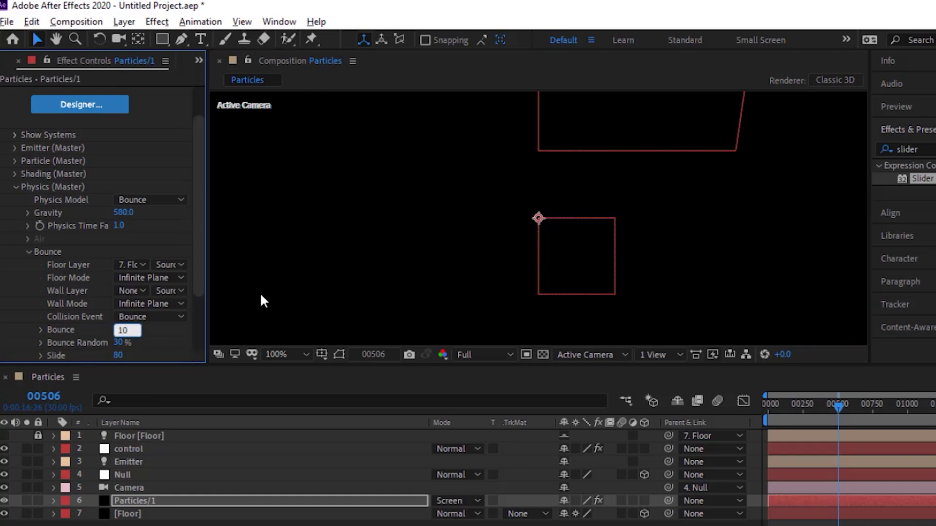
pyautogui.press('Tab')
pyautogui.write('0')
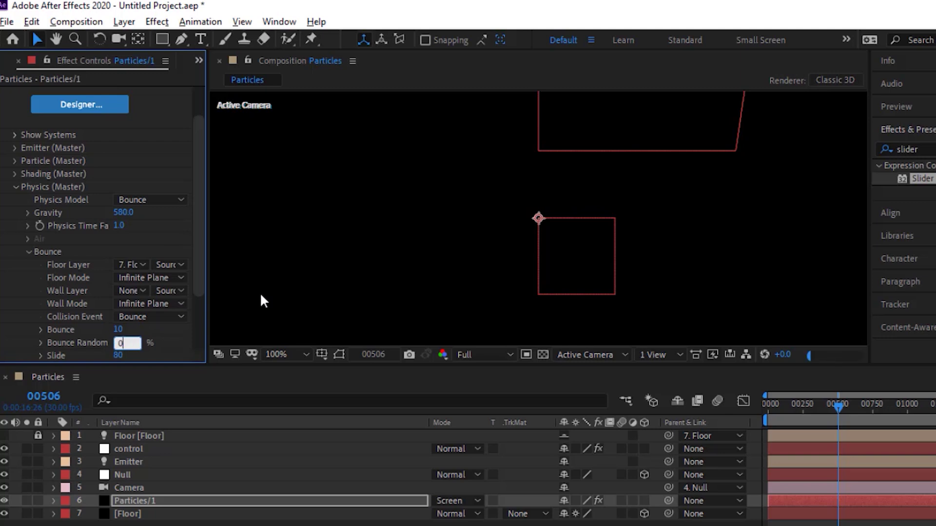
pyautogui.press('Tab')
pyautogui.write('0')
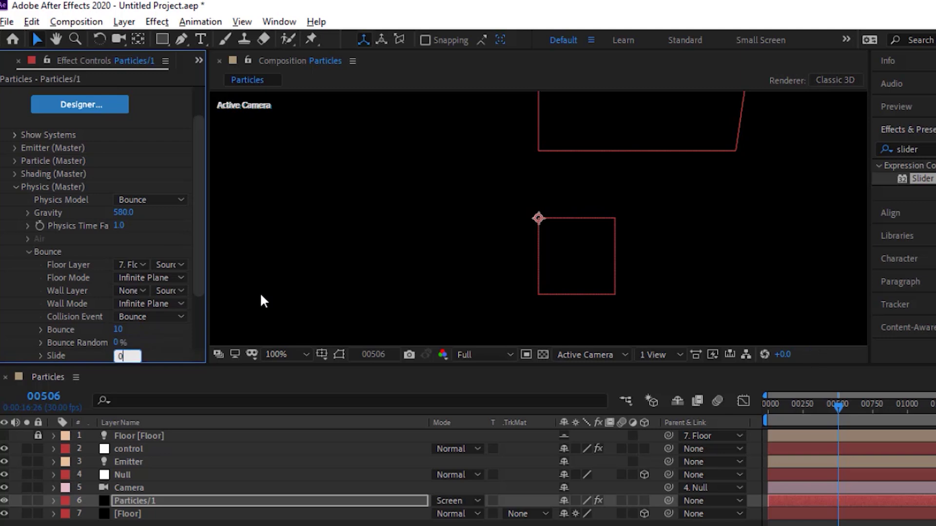
pyautogui.press('Return')
pyautogui.click(27, 252)
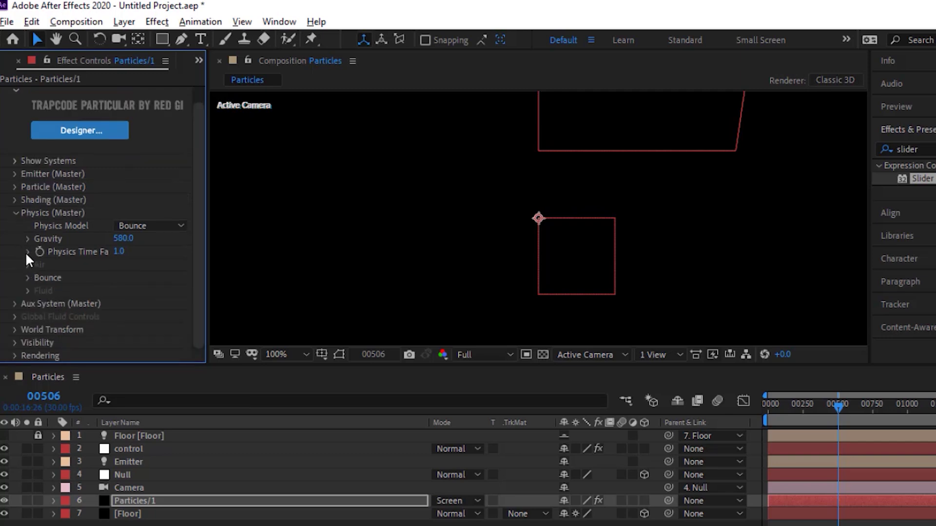
pyautogui.click(13, 213)
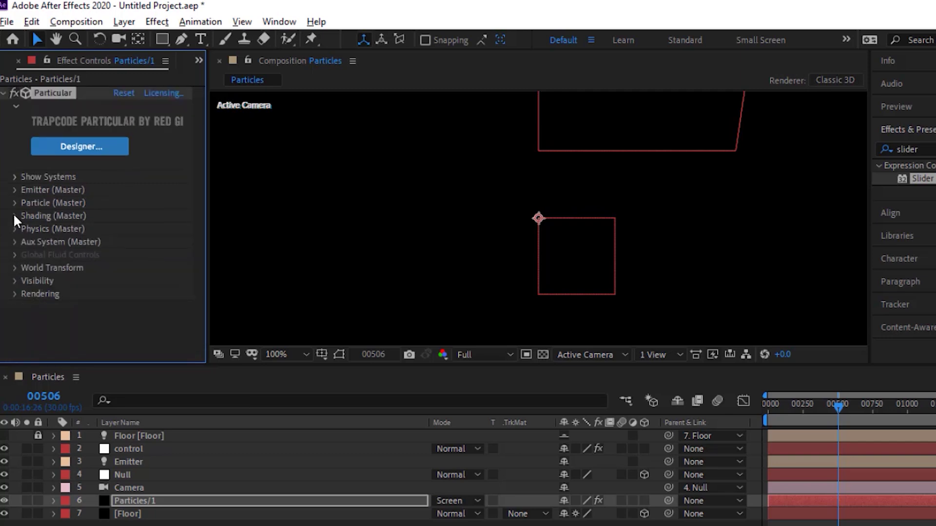
# Set the Aux System's Emit option to At Bounce Event
pyautogui.click(14, 242)
pyautogui.click(163, 104)
pyautogui.click(165, 141)
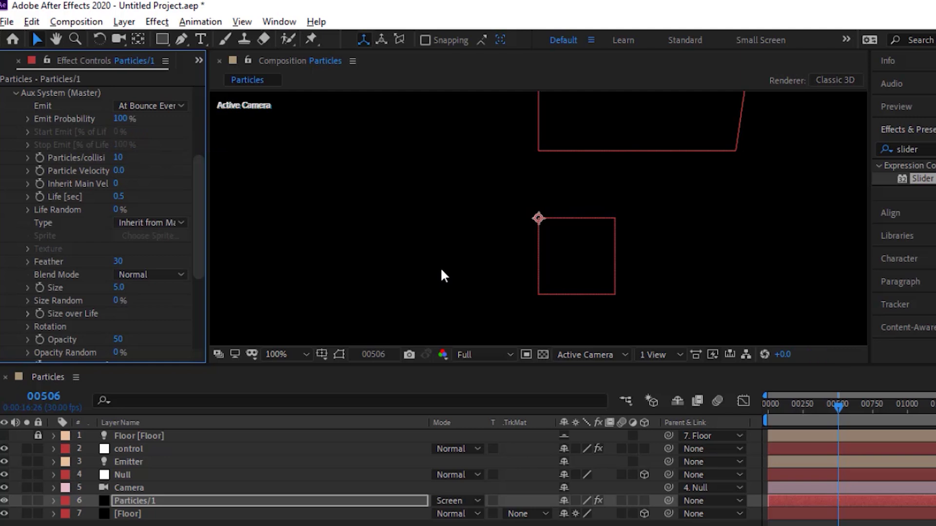
# View the whole composition at 12.5% magnification and check the particles around frame 258
pyautogui.press('.')
pyautogui.press(',')
pyautogui.press(',')
pyautogui.press(',')
pyautogui.press(',')
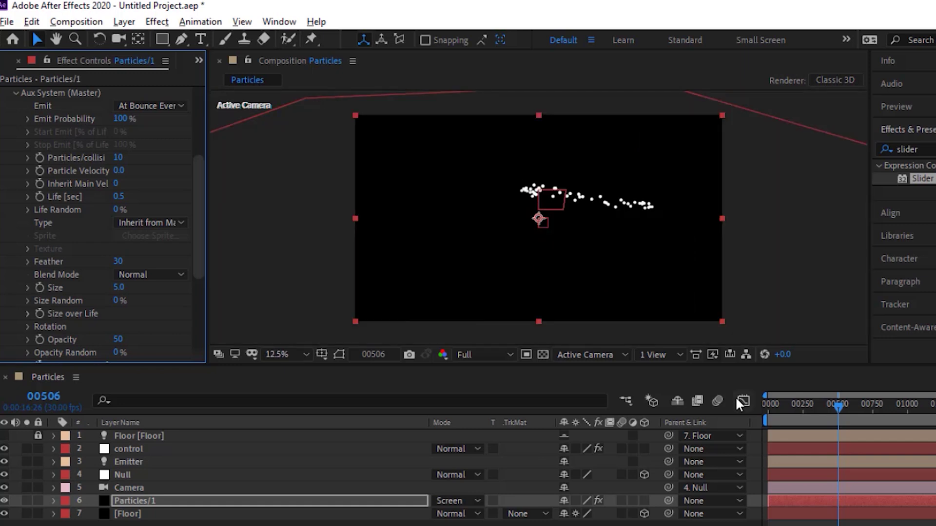
pyautogui.click(803, 408)
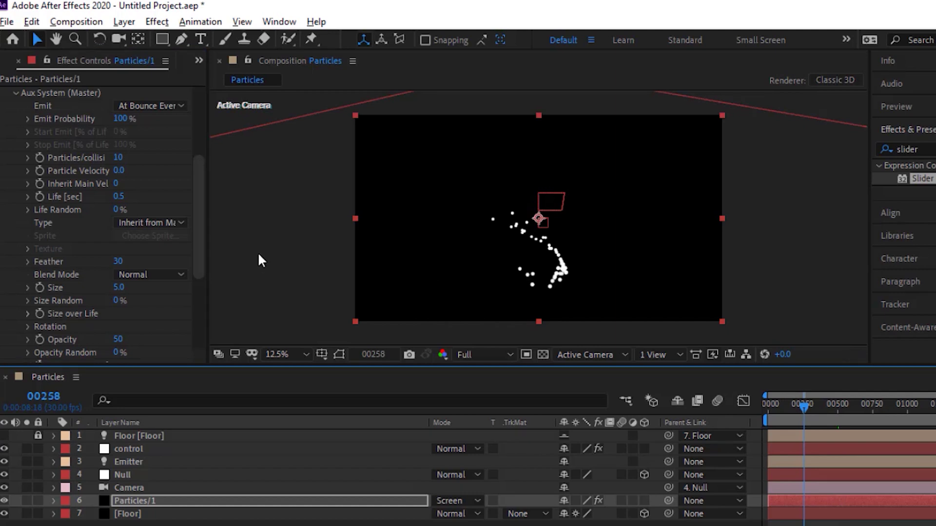
# Set the Aux System's Particles/collision to 50, Particle Velocity to 150 and Inherit Main Velocity to 100
pyautogui.click(118, 157)
pyautogui.write('50')
pyautogui.press('Tab')
pyautogui.write('150')
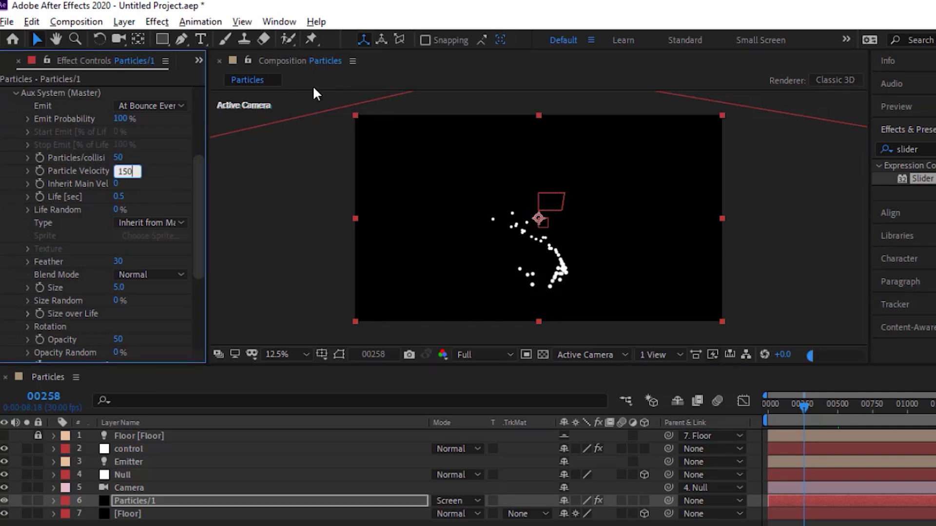
pyautogui.press('Tab')
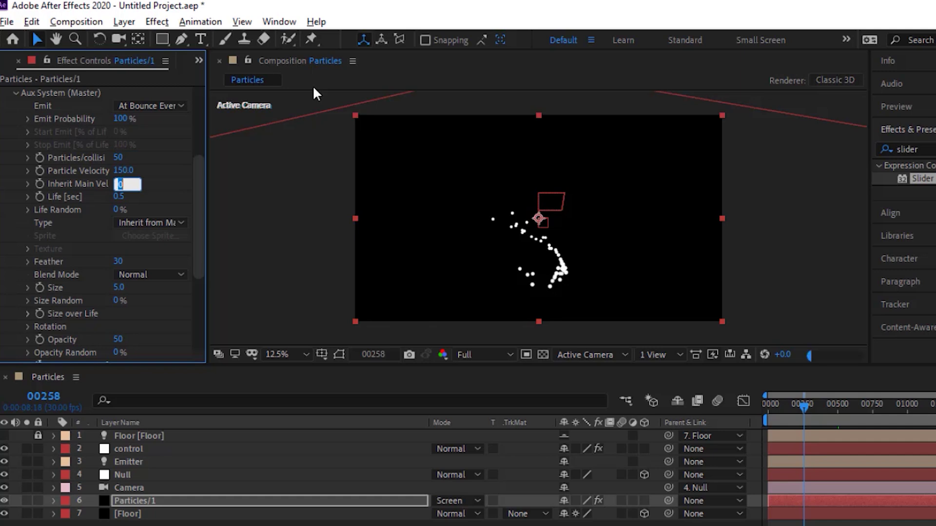
pyautogui.write('100')
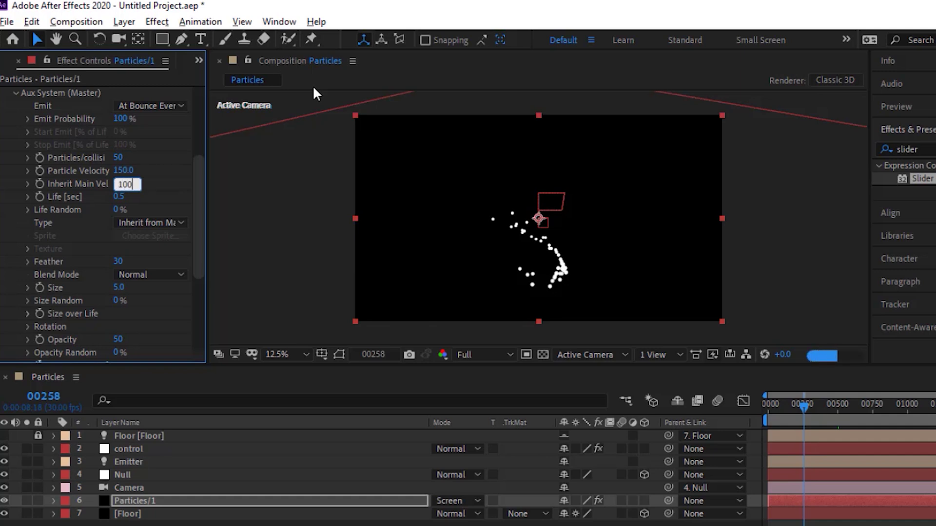
# Set the aux particles' Life to 4 seconds and Life Random to 50%
pyautogui.press('Tab')
pyautogui.write('4')
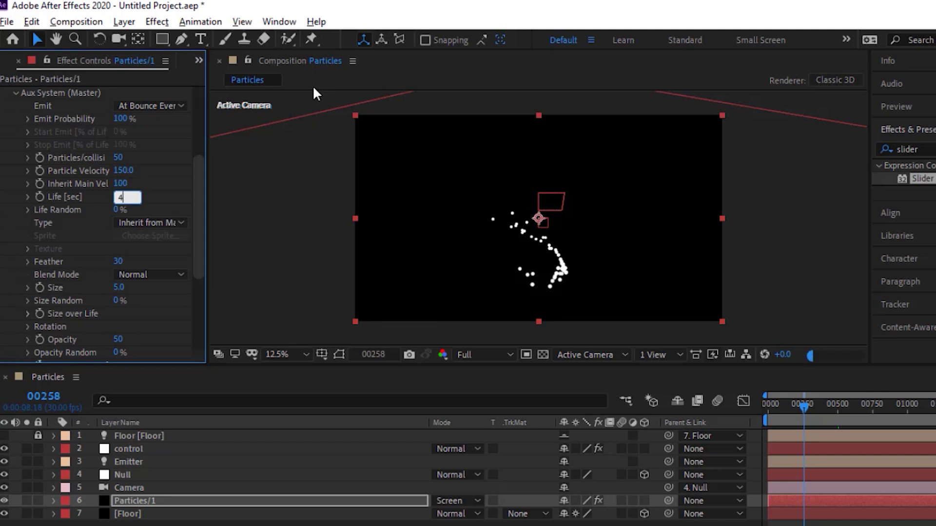
pyautogui.press('Tab')
pyautogui.write('50')
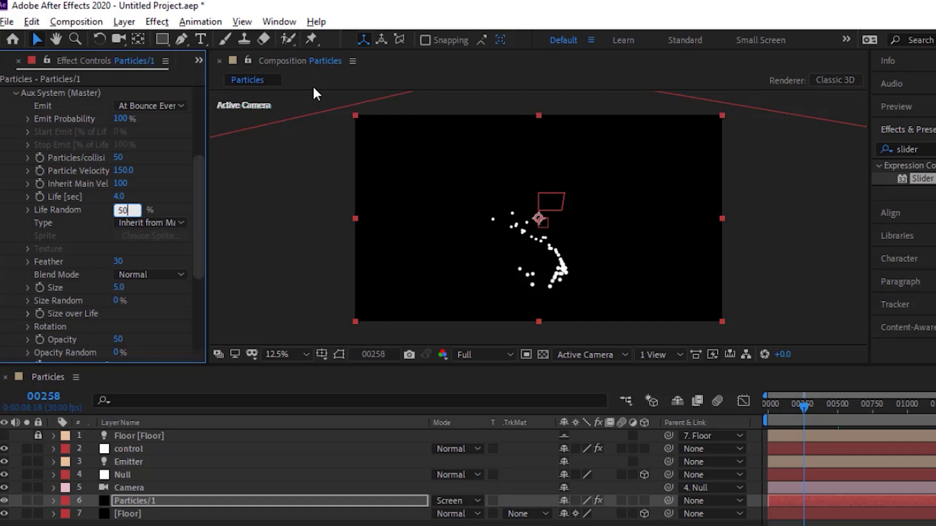
pyautogui.press('Return')
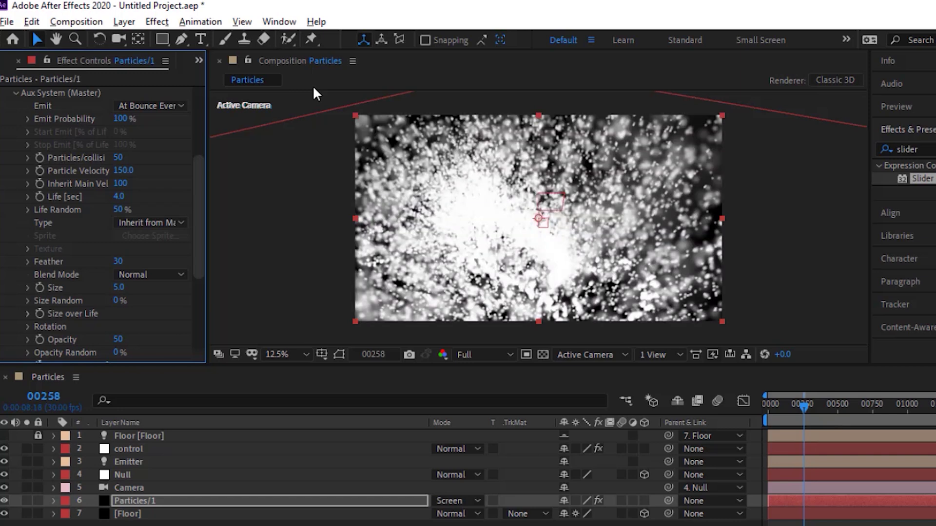
# Set the aux particles' Size to 2 and Size Random to 50%
pyautogui.click(118, 288)
pyautogui.write('2')
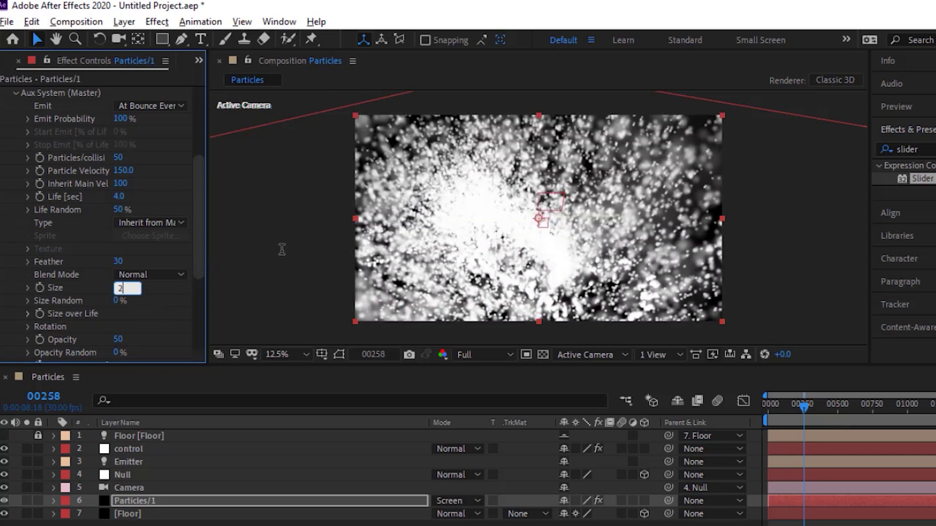
pyautogui.press('Tab')
pyautogui.write('50')
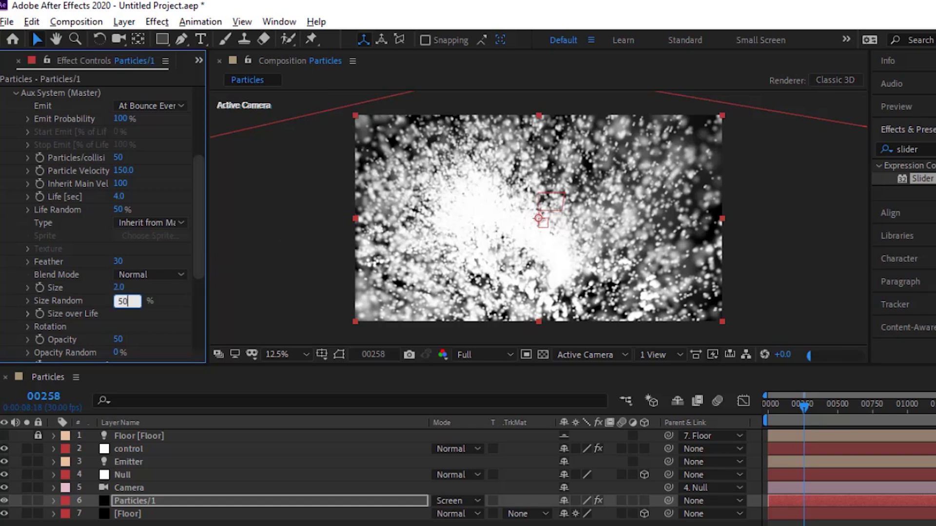
pyautogui.click(23, 307)
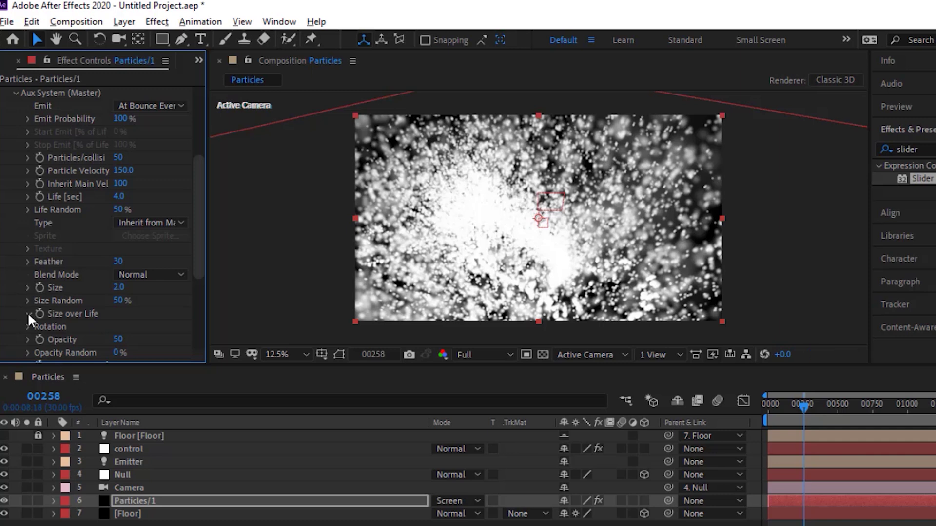
# Apply the third Size over Life preset, a short rise with a long taper, to the aux particles and collapse the graph
pyautogui.click(27, 313)
pyautogui.moveTo(236, 264); pyautogui.dragTo(294, 270)
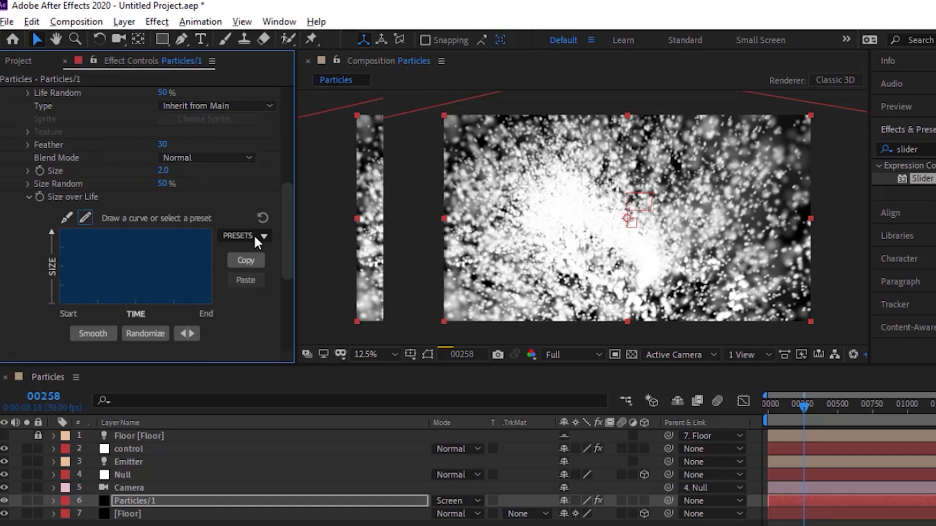
pyautogui.click(253, 234)
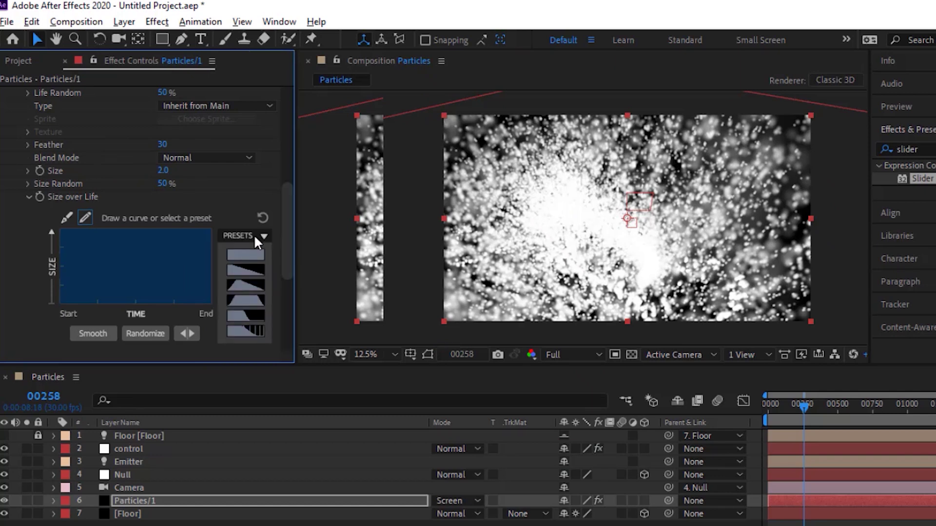
pyautogui.click(243, 285)
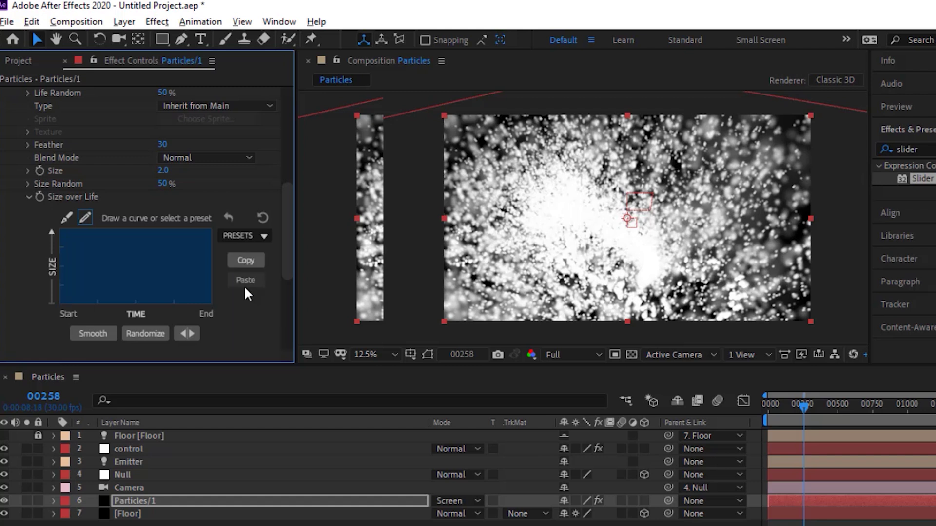
pyautogui.click(28, 196)
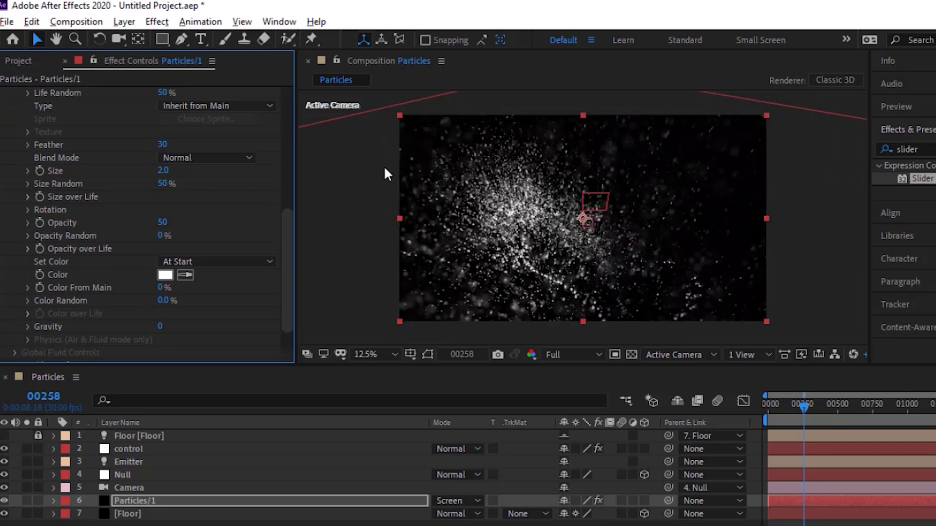
# Set the aux particles' Opacity to 100
pyautogui.click(163, 222)
pyautogui.write('100')
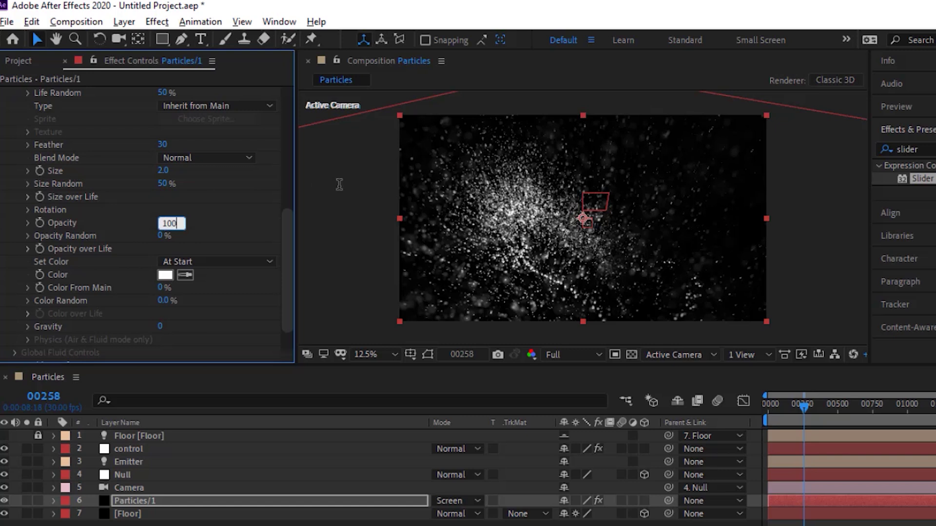
pyautogui.press('Return')
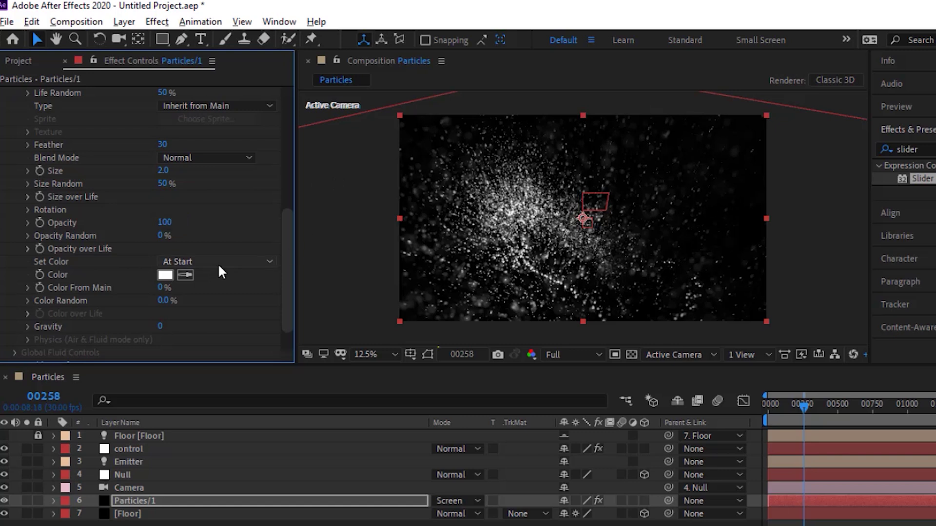
# Set the aux particles' Set Color option to Over Life and Color From Main to 100%
pyautogui.click(218, 262)
pyautogui.click(220, 294)
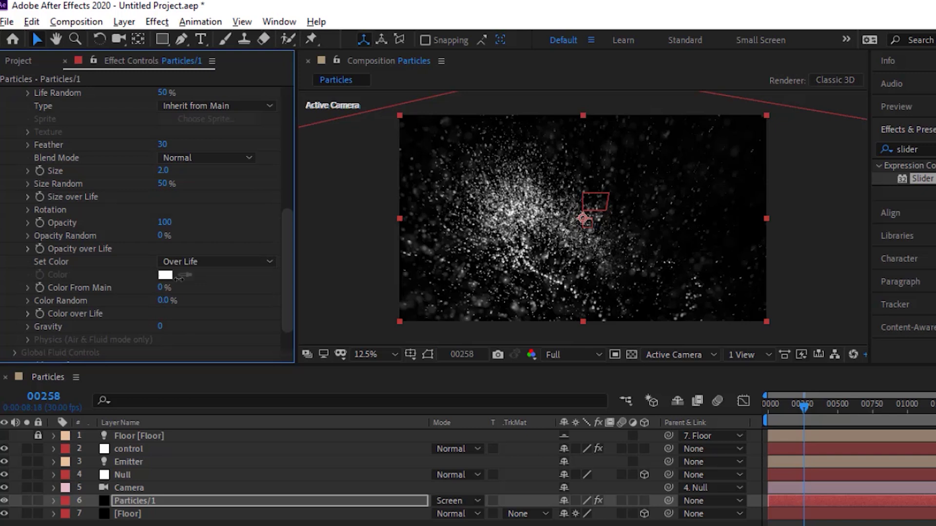
pyautogui.click(165, 288)
pyautogui.write('100')
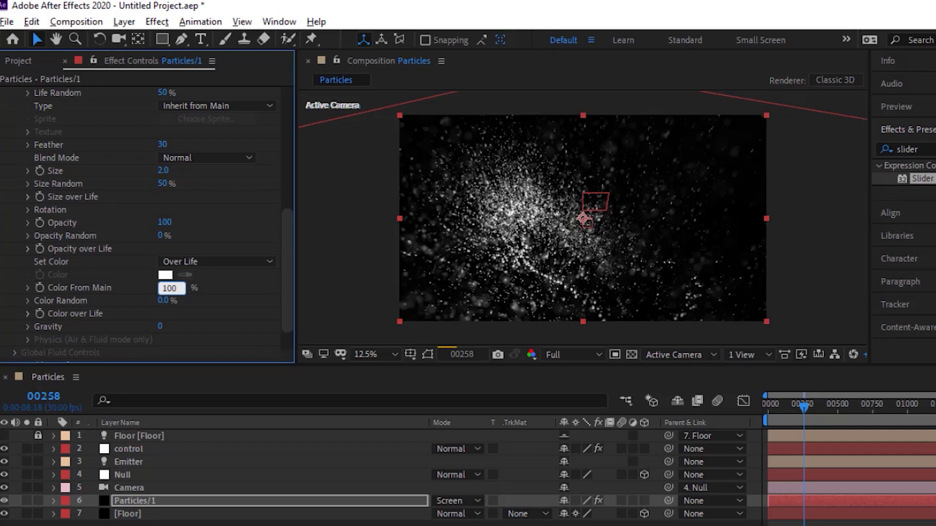
pyautogui.press('Return')
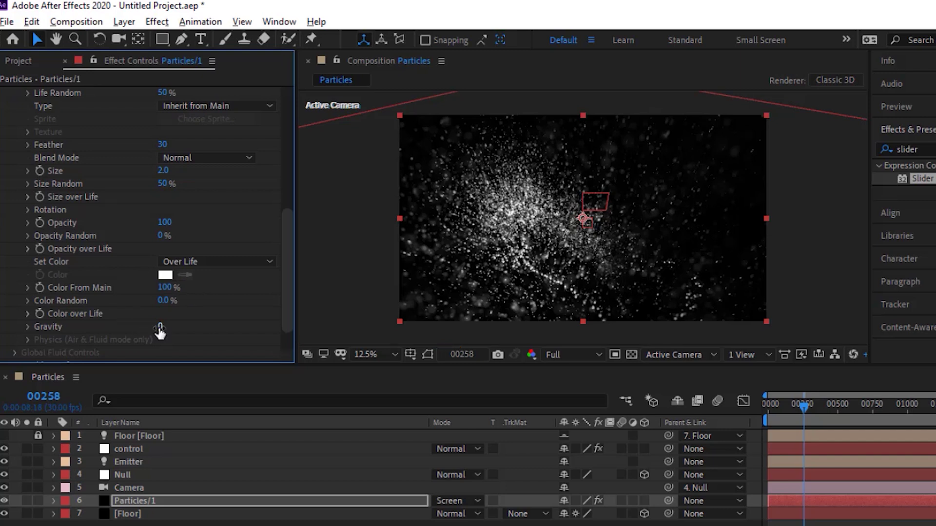
# Set the aux particles' Gravity to 200 and collapse the Aux System settings
pyautogui.click(160, 329)
pyautogui.write('200')
pyautogui.press('Return')
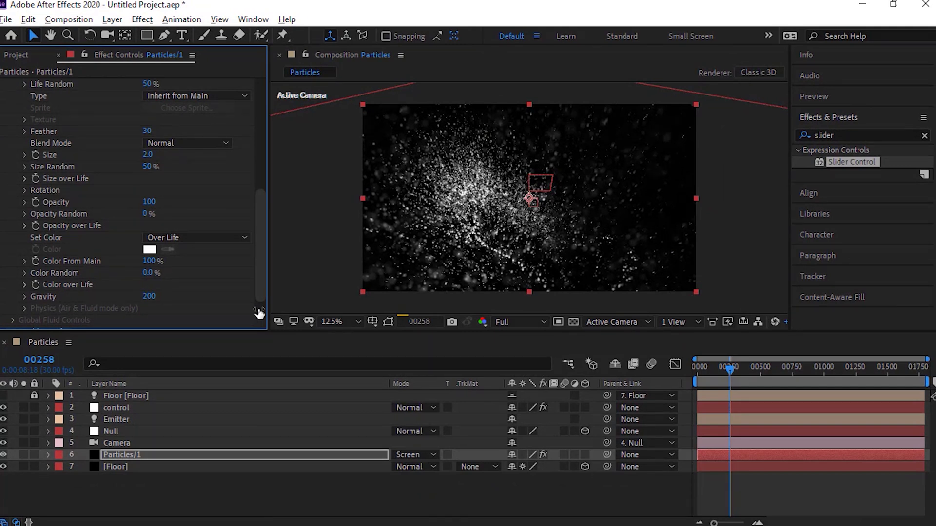
pyautogui.click(259, 159)
pyautogui.moveTo(262, 172); pyautogui.dragTo(262, 192)
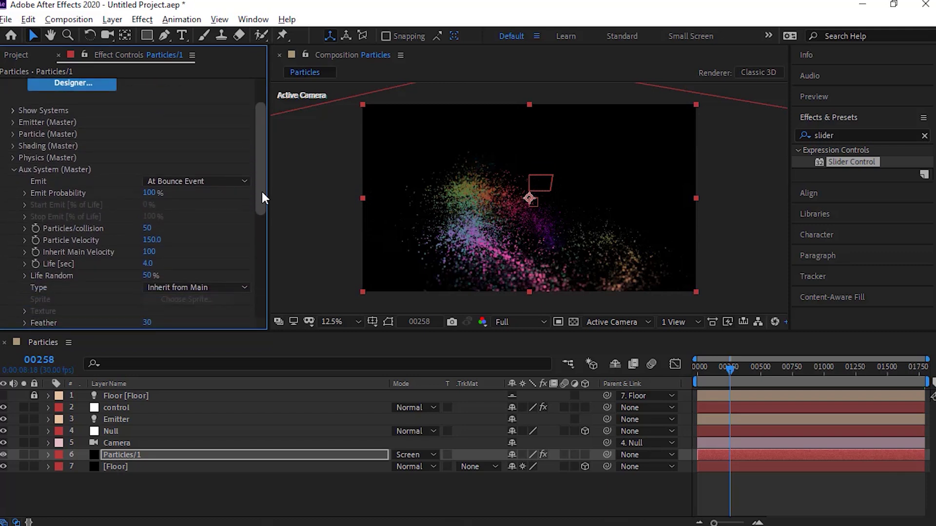
pyautogui.click(13, 171)
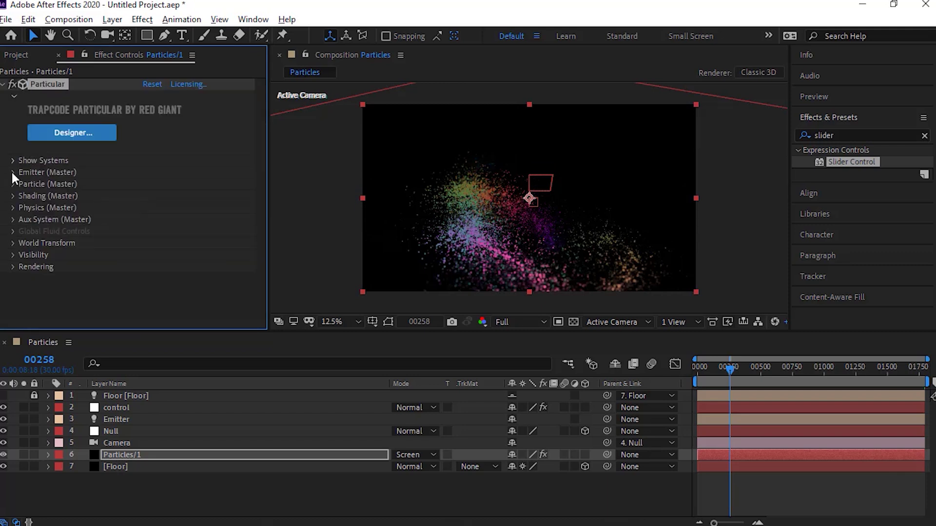
# Drive Particular's World Transform Y Rotation W with the expression N=name.split("/",2)[1]; followed by N*60
pyautogui.click(13, 243)
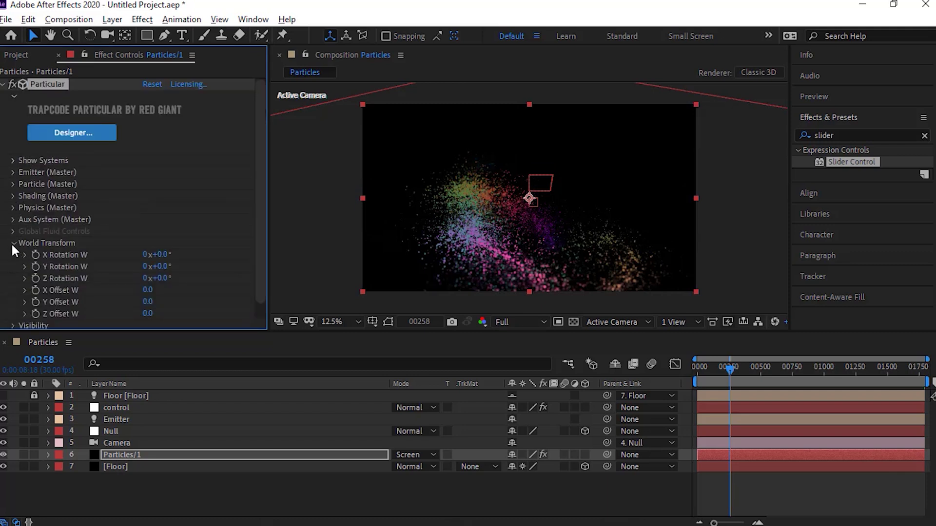
pyautogui.keyDown('alt'); pyautogui.click(34, 268); pyautogui.keyUp('alt')
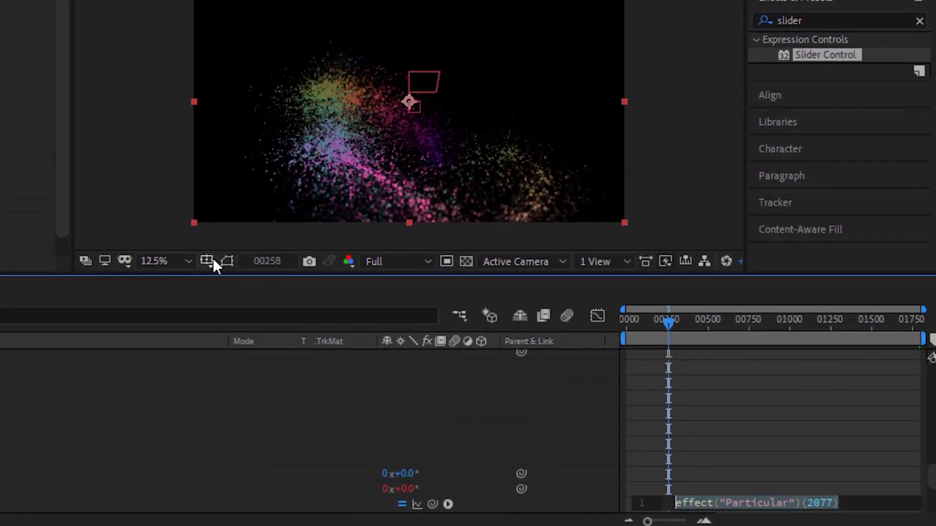
pyautogui.write('N*60')
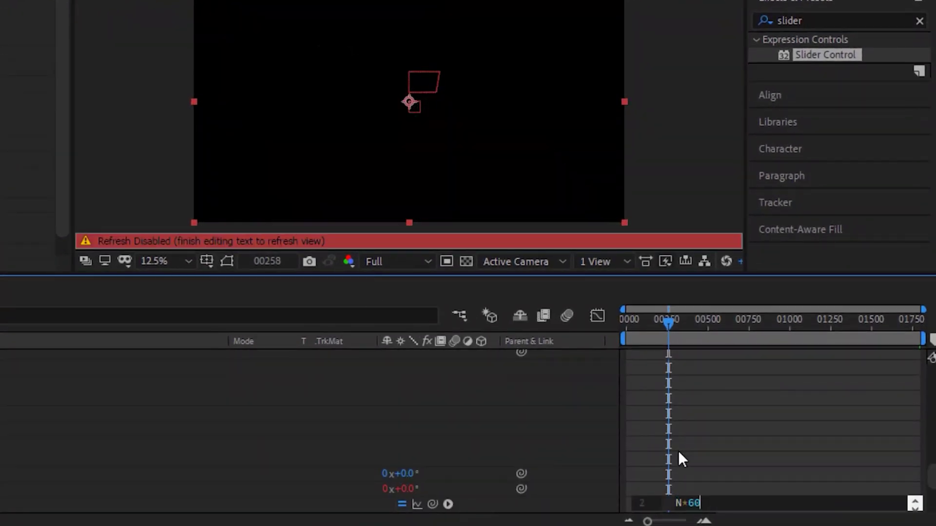
pyautogui.click(418, 422)
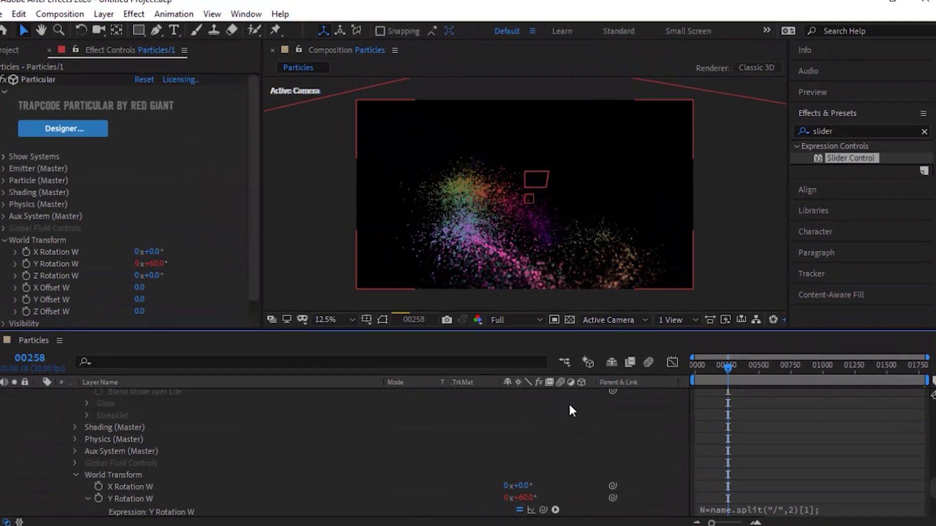
# Collapse the Particles/1 layer, duplicate it until there are six particle layers, and check a later frame
pyautogui.scroll(-3, 573, 407)
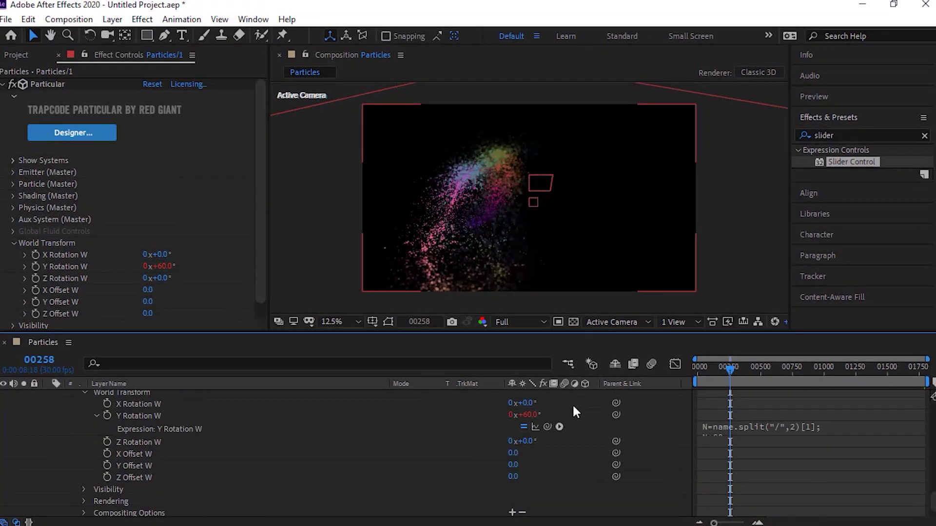
pyautogui.scroll(10, 573, 412)
pyautogui.scroll(10, 122, 439)
pyautogui.click(121, 410)
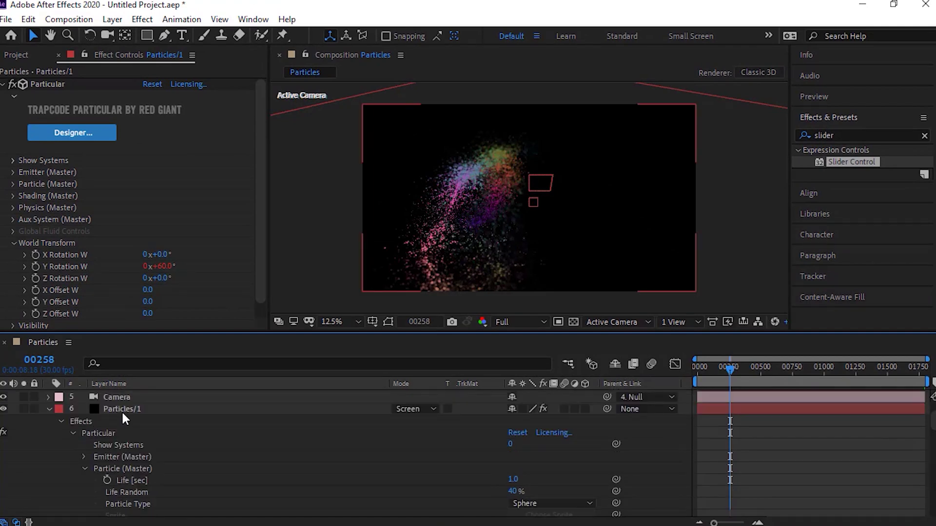
pyautogui.click(48, 409)
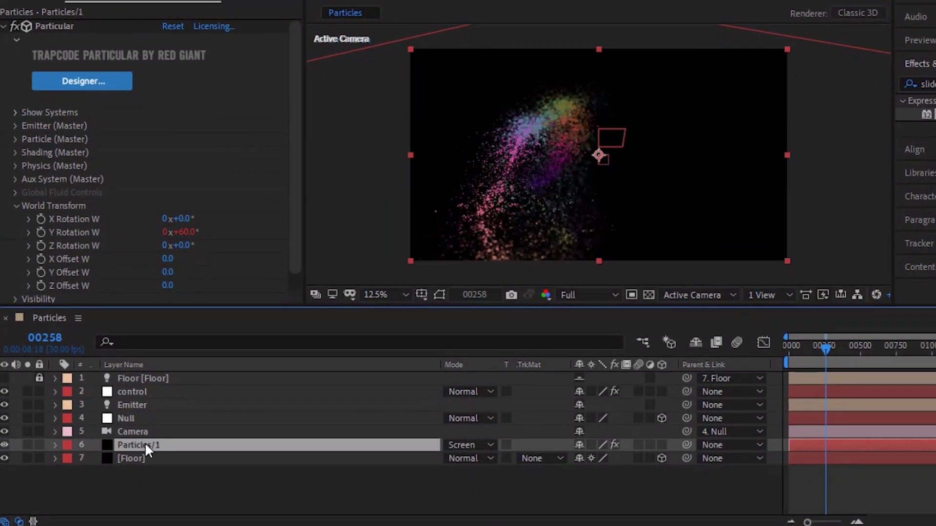
pyautogui.hotkey('ctrl', 'd')
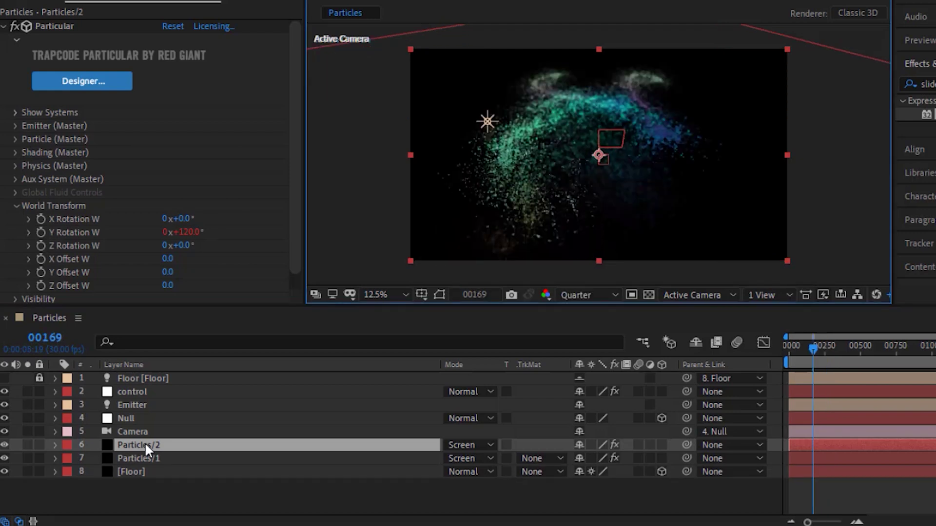
pyautogui.click(134, 444)
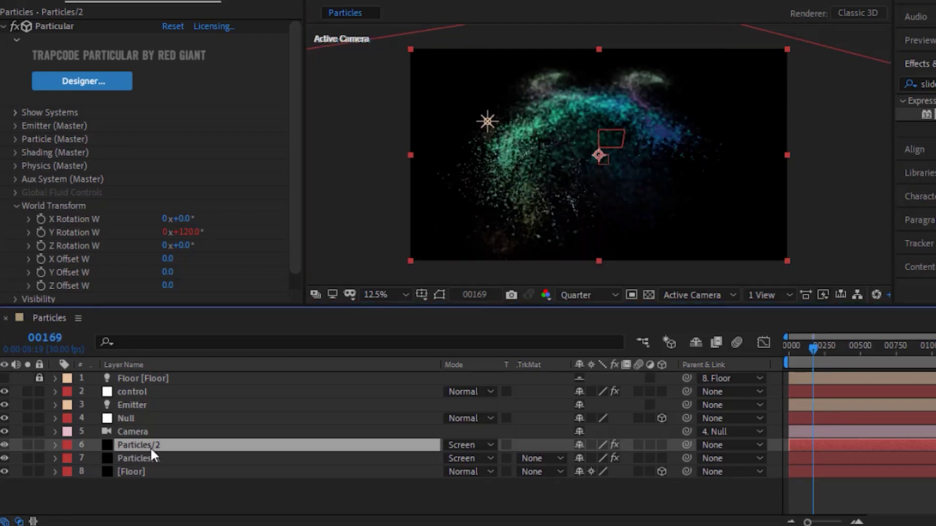
pyautogui.hotkey('ctrl', 'd')
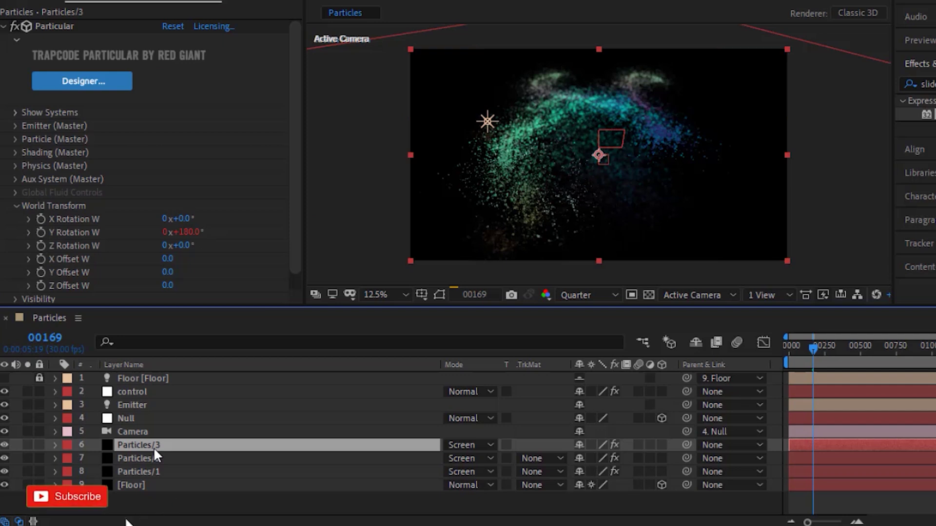
pyautogui.hotkey('ctrl', 'd')
pyautogui.hotkey('ctrl', 'd')
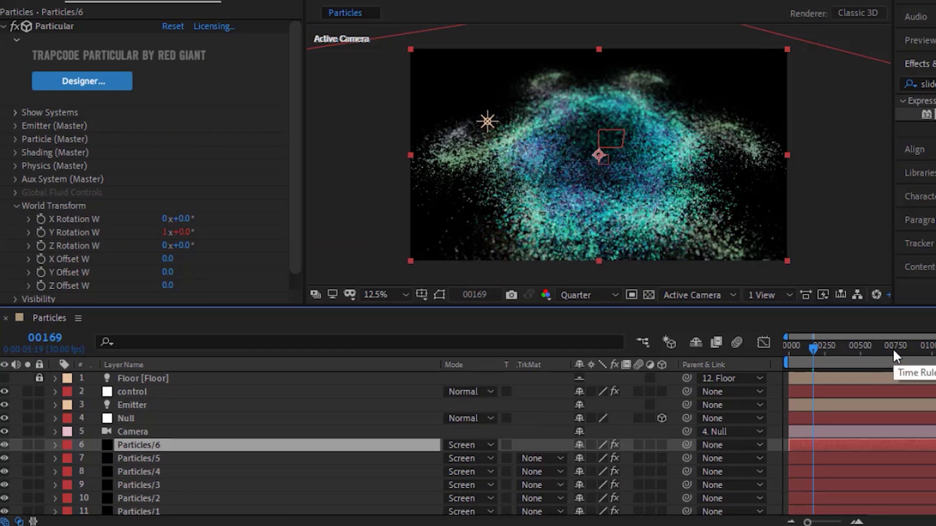
pyautogui.click(911, 348)
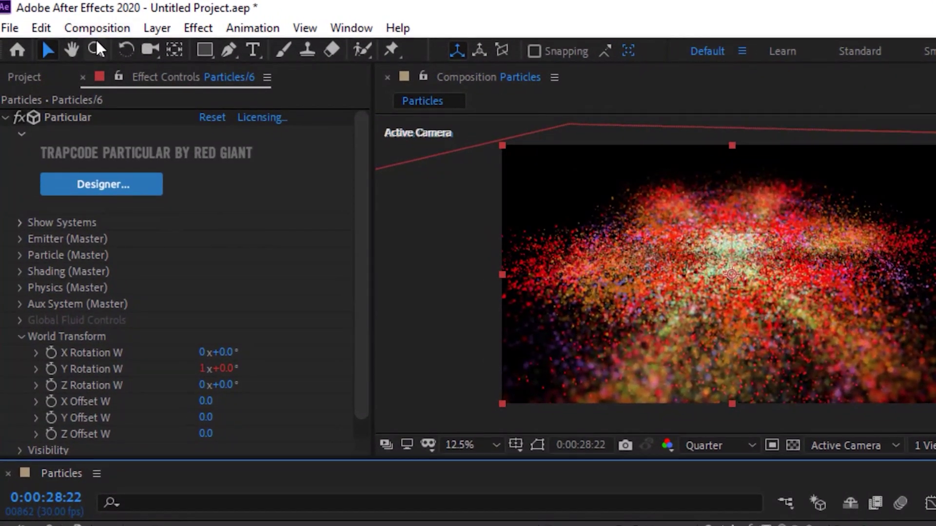
# Create a new 3840 x 2160 composition named Final at 30 fps with a duration of 30 seconds
pyautogui.click(97, 28)
pyautogui.press('Escape')
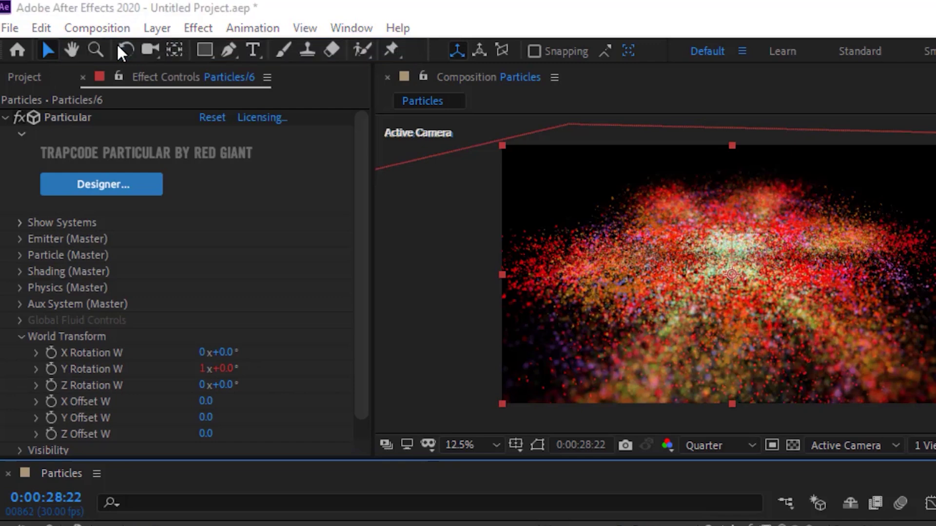
pyautogui.hotkey('ctrl', 'n')
pyautogui.write('Final')
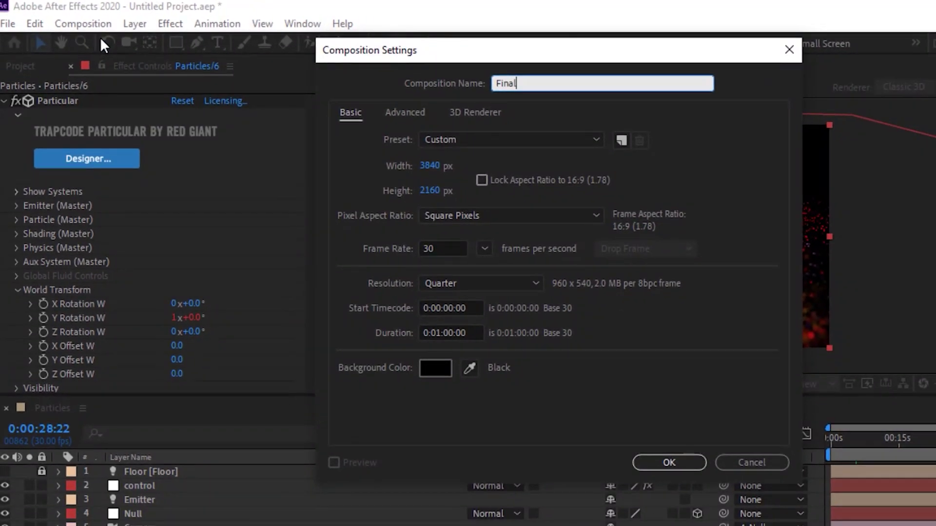
pyautogui.press('Tab')
pyautogui.press('Tab')
pyautogui.press('Tab')
pyautogui.press('Tab')
pyautogui.press('Tab')
pyautogui.press('Tab')
pyautogui.press('Tab')
pyautogui.press('Tab')
pyautogui.press('Tab')
pyautogui.press('Tab')
pyautogui.press('End')
pyautogui.press('Left')
pyautogui.press('Left')
pyautogui.press('Left')
pyautogui.press('Left')
pyautogui.press('Left')
pyautogui.press('BackSpace')
pyautogui.hotkey('shift', 'Right')
pyautogui.hotkey('shift', 'Right')
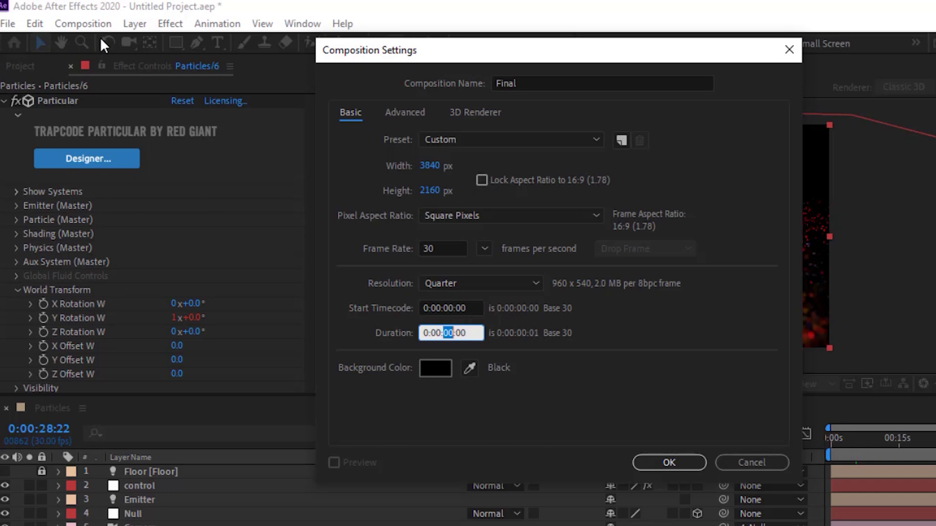
pyautogui.write('10')
pyautogui.press('Return')
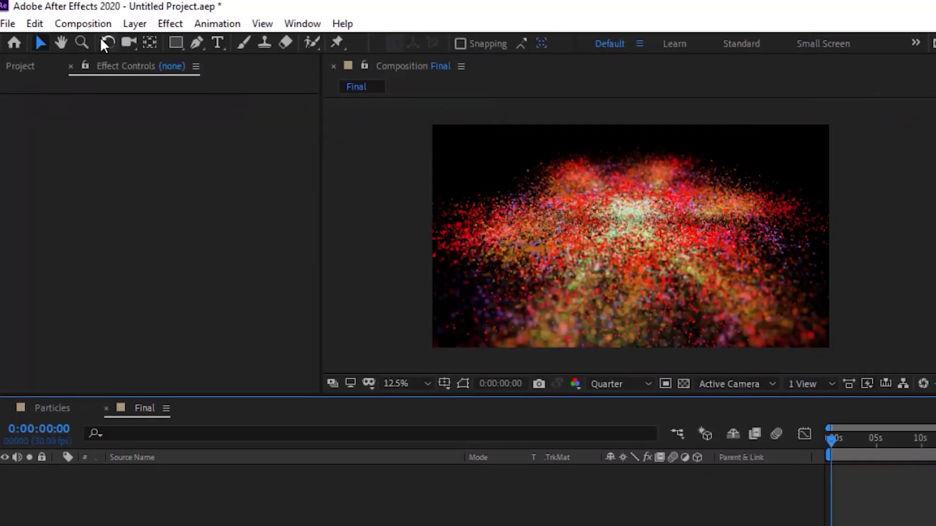
# Nest the Particles composition as a layer in the Final composition, undoing the accidental removal of Final from the project list
pyautogui.click(17, 66)
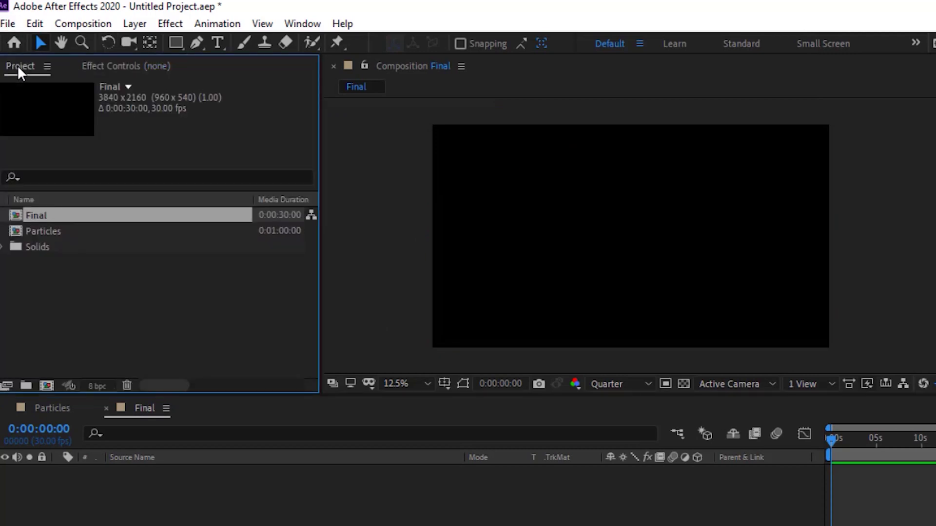
pyautogui.moveTo(46, 219); pyautogui.dragTo(116, 240)
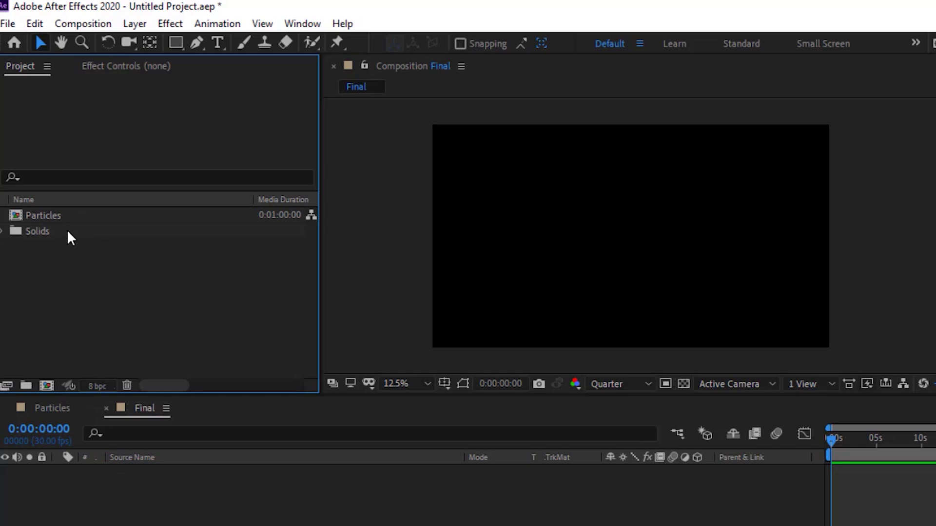
pyautogui.hotkey('ctrl', 'z')
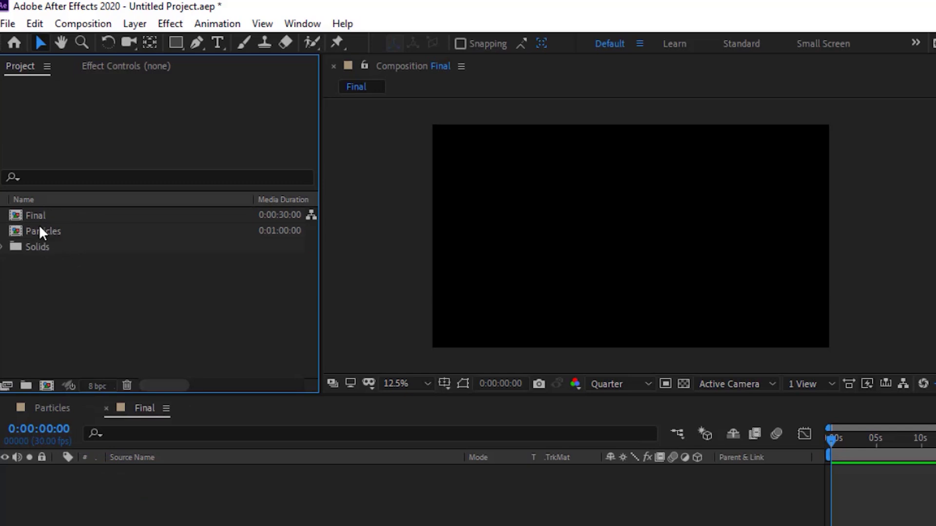
pyautogui.moveTo(44, 230); pyautogui.dragTo(105, 482)
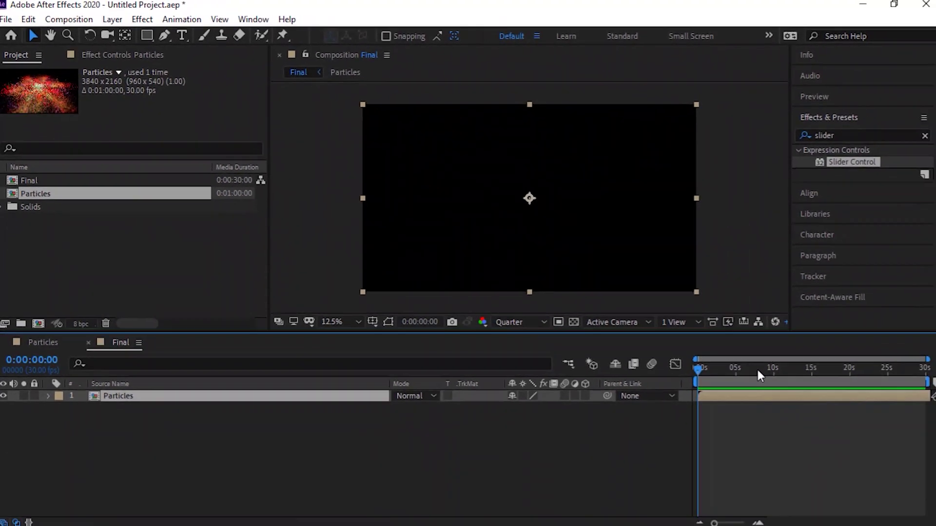
# Find the Hue/Saturation effect and apply it to the Particles layer in Final
pyautogui.click(858, 136)
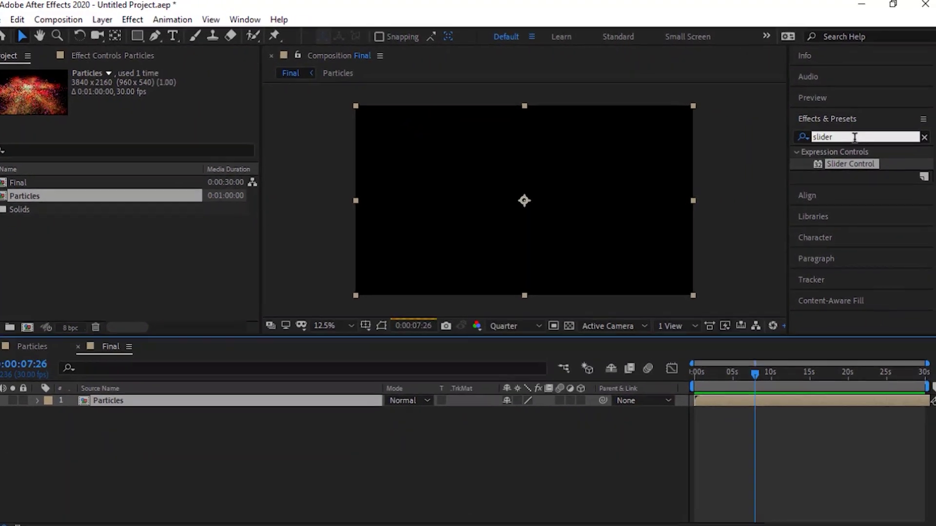
pyautogui.doubleClick(854, 137)
pyautogui.press('BackSpace')
pyautogui.write('hue')
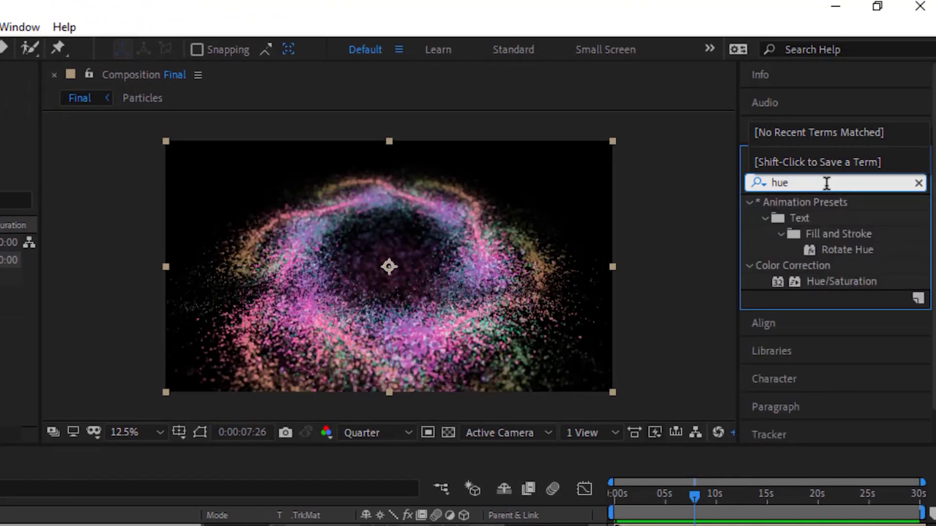
pyautogui.moveTo(856, 279); pyautogui.dragTo(127, 275)
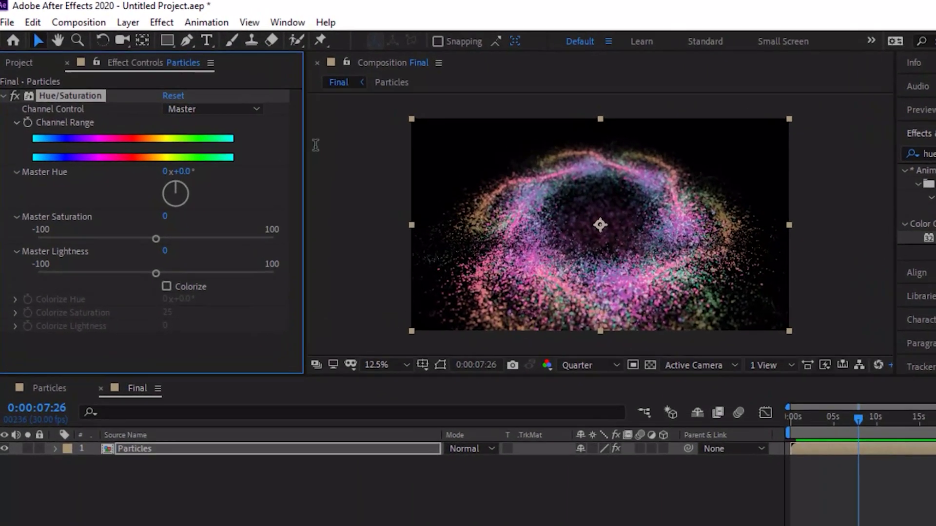
# Set the Hue/Saturation effect's Master Saturation to -18 and Master Lightness to -10
pyautogui.click(165, 216)
pyautogui.write('-18')
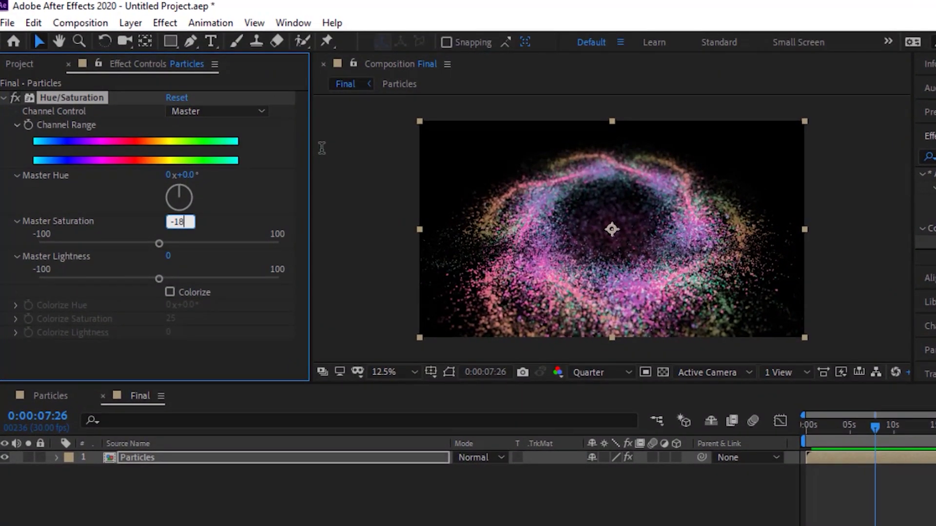
pyautogui.press('Tab')
pyautogui.write('-10')
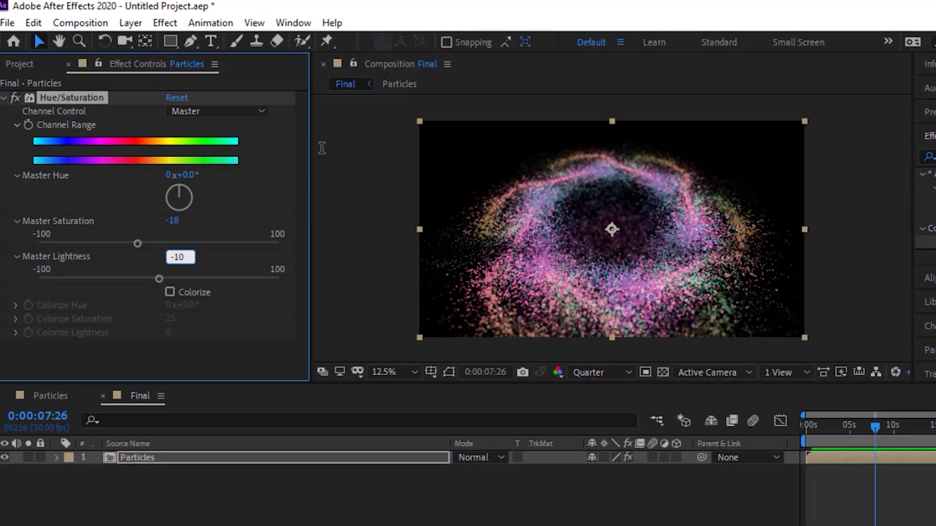
pyautogui.press('Return')
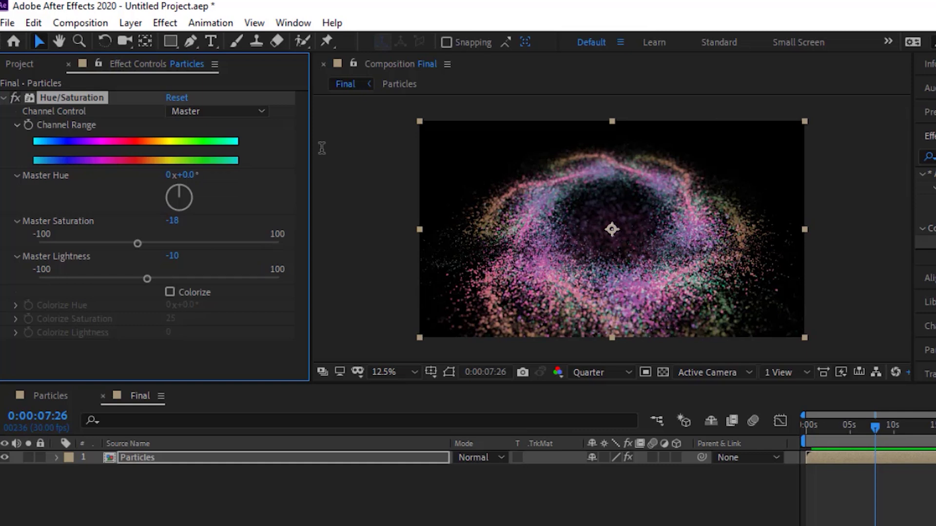
pyautogui.hotkey('ctrl', 's')
# Add an adjustment layer above the Particles layer and rename it CC
pyautogui.rightClick(121, 521)
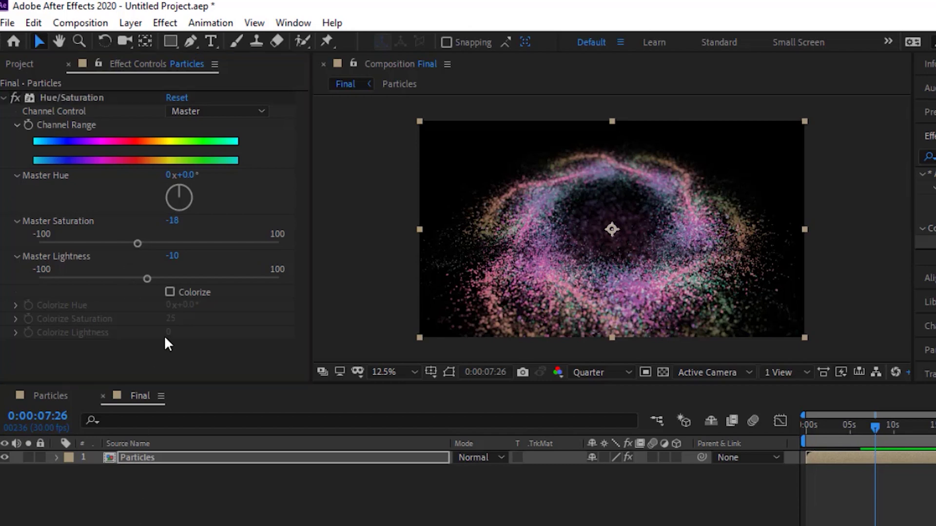
pyautogui.moveTo(312, 341)
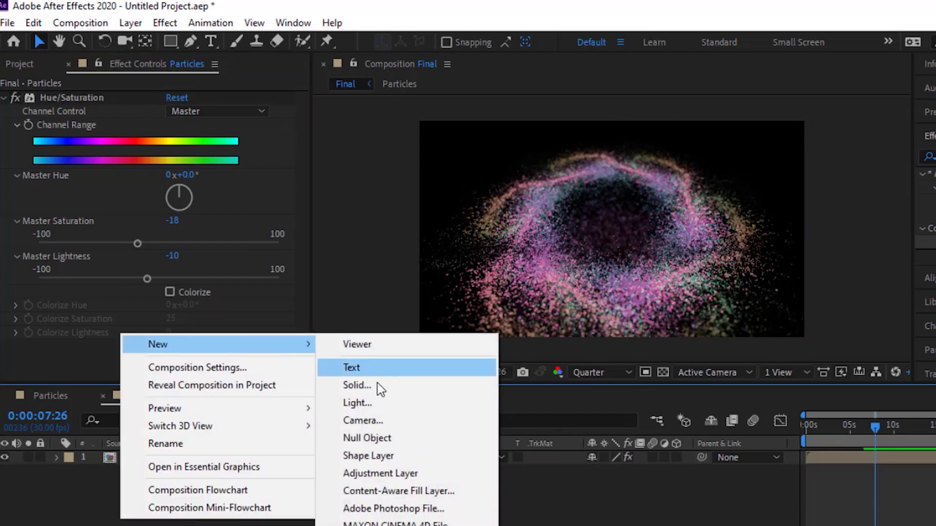
pyautogui.click(401, 472)
pyautogui.press('Return')
pyautogui.write('CC')
pyautogui.press('Return')
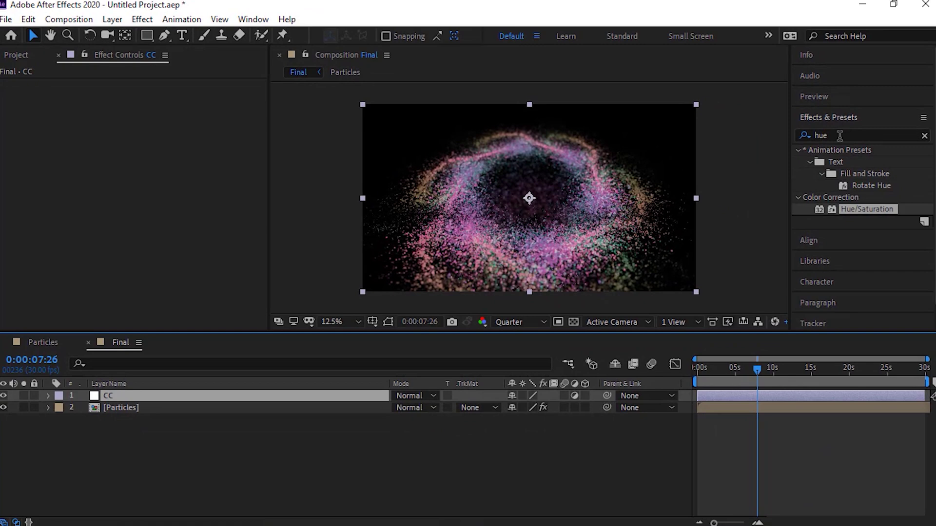
# Apply the Curves effect to the CC layer and slightly raise the highlights of its RGB curve
pyautogui.click(932, 157)
pyautogui.write('curves')
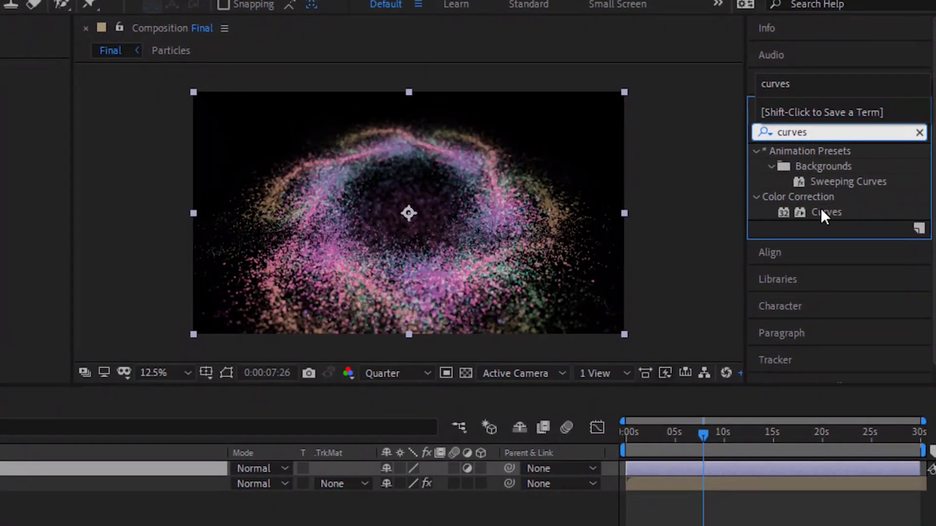
pyautogui.moveTo(821, 211); pyautogui.dragTo(7, 313)
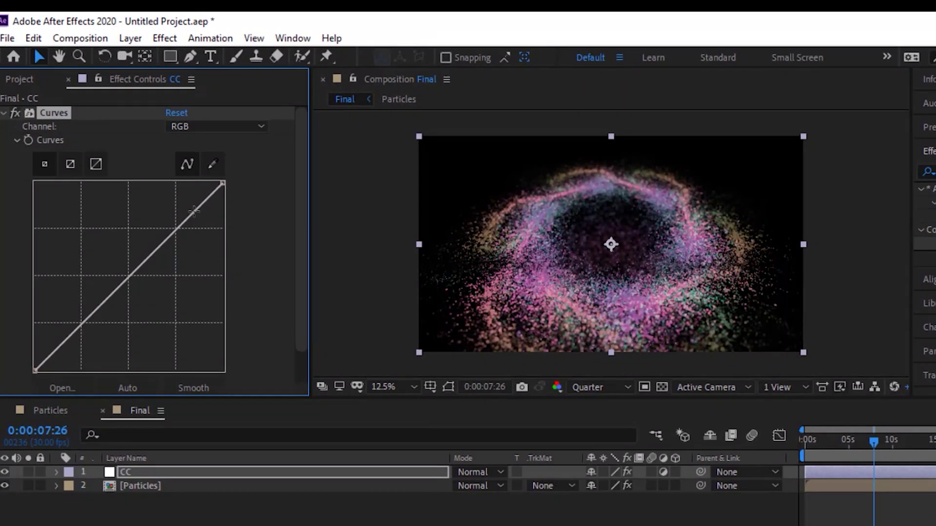
pyautogui.moveTo(194, 210); pyautogui.dragTo(189, 212)
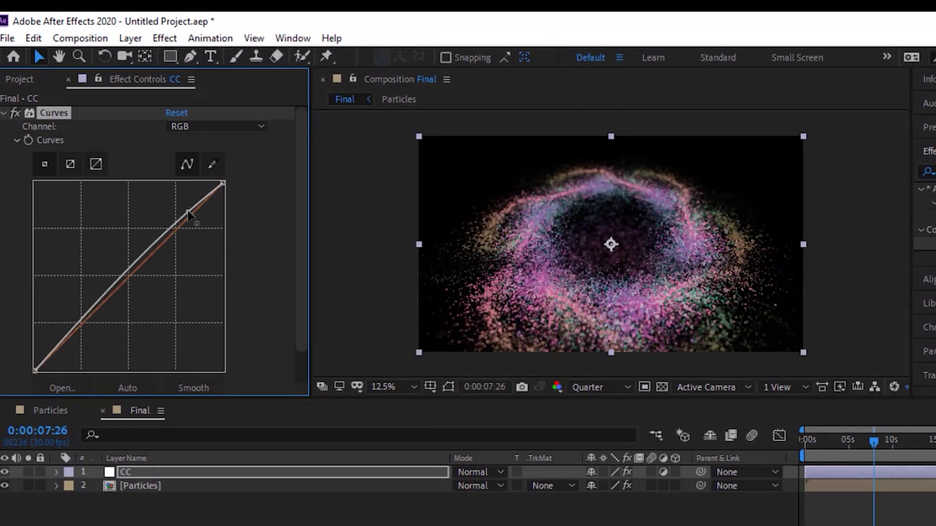
# Lower the shadows of the CC layer's RGB curve and raise the midtones of its Red curve
pyautogui.click(84, 336)
pyautogui.click(194, 126)
pyautogui.click(200, 159)
pyautogui.moveTo(149, 251); pyautogui.dragTo(139, 239)
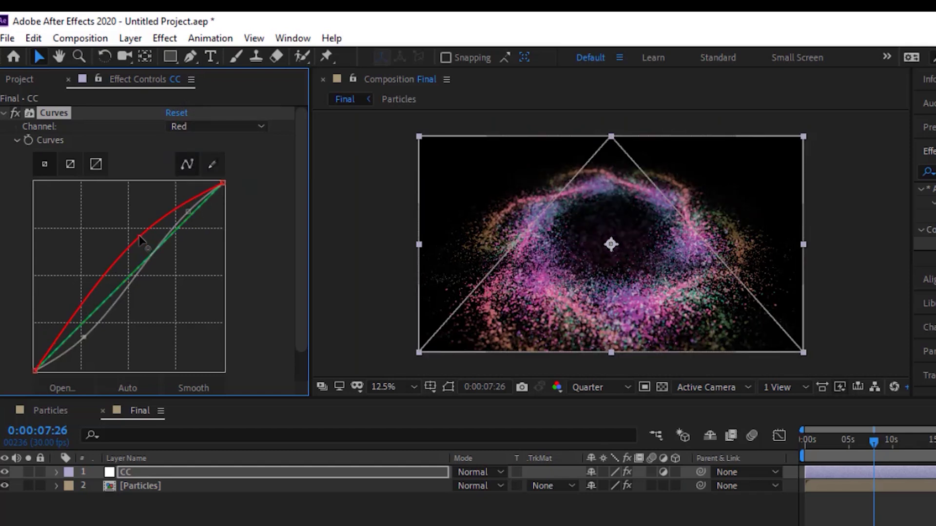
# Raise the CC layer's Green curve above the diagonal and lift the black point of its Blue curve
pyautogui.click(217, 125)
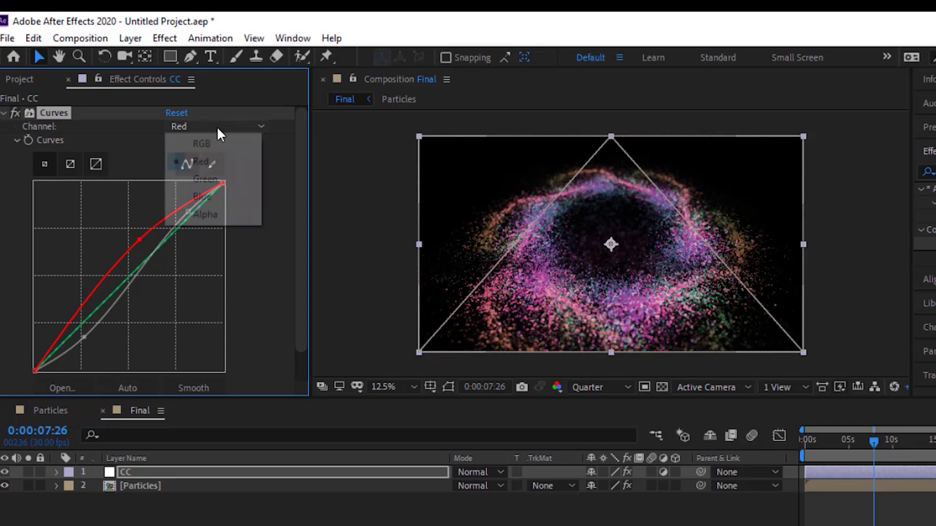
pyautogui.click(215, 179)
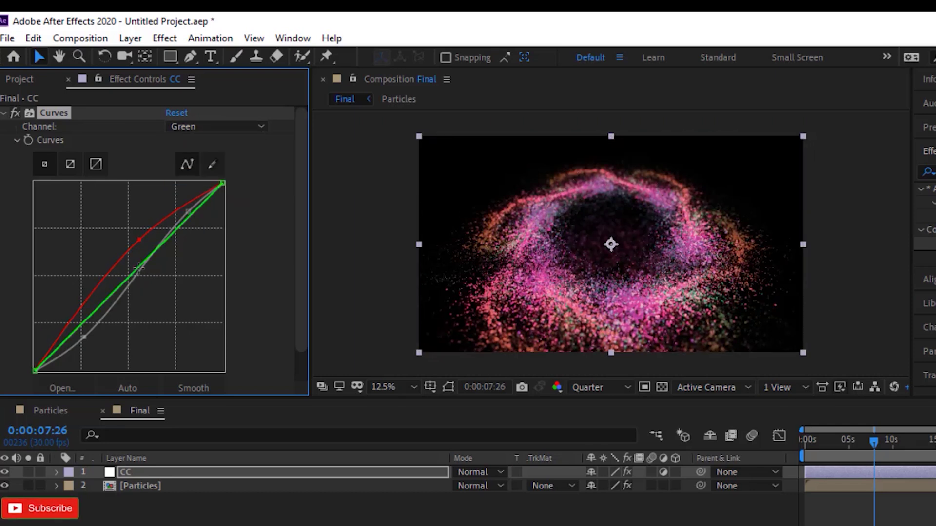
pyautogui.moveTo(133, 256); pyautogui.dragTo(132, 256)
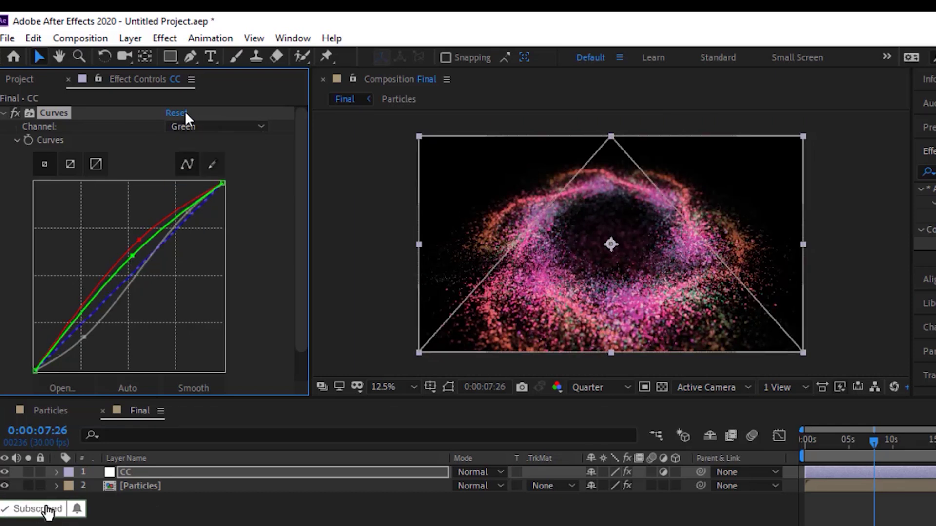
pyautogui.click(200, 126)
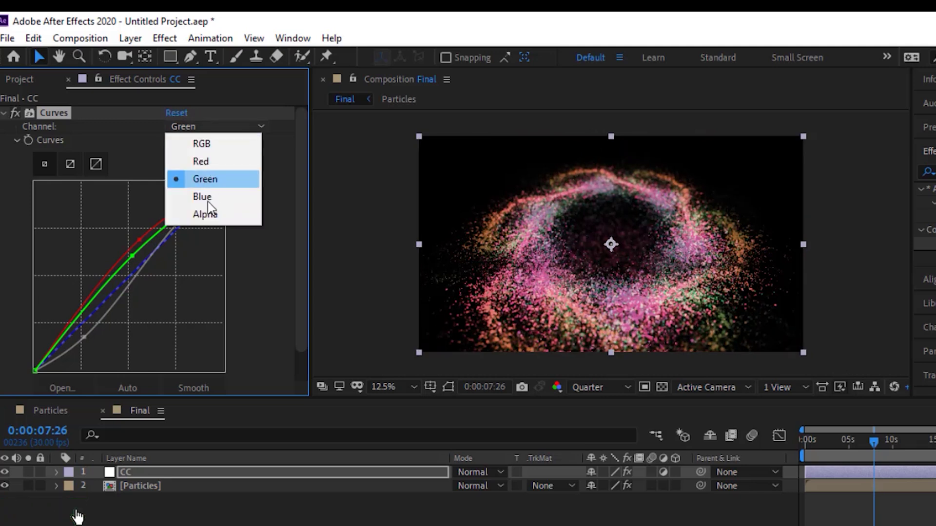
pyautogui.click(209, 197)
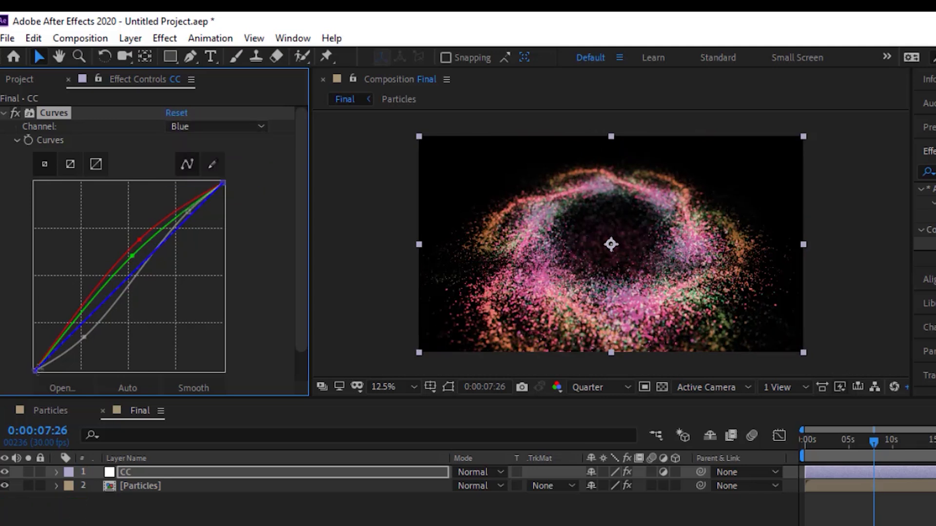
pyautogui.moveTo(34, 356); pyautogui.dragTo(34, 353)
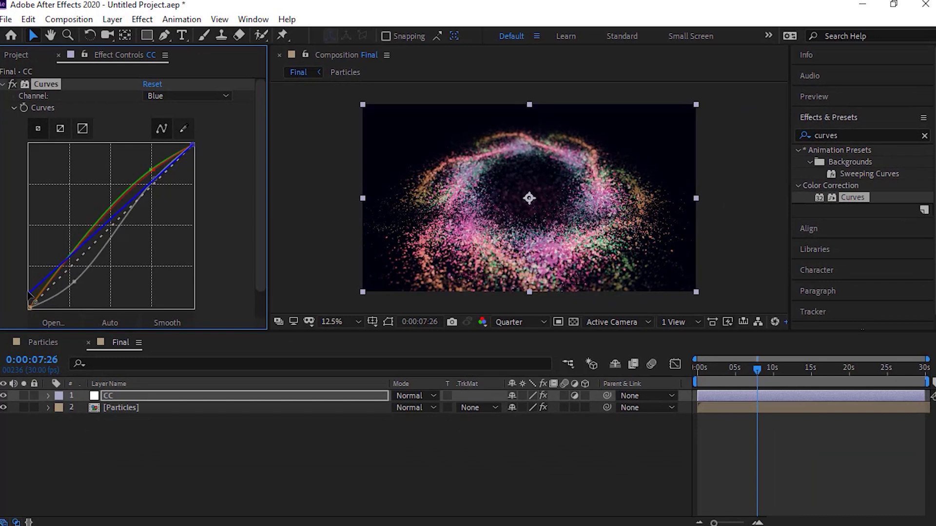
# Add another adjustment layer above the CC layer and rename it Blur
pyautogui.rightClick(116, 445)
pyautogui.moveTo(234, 296)
pyautogui.click(354, 406)
pyautogui.press('Return')
pyautogui.write('Blur')
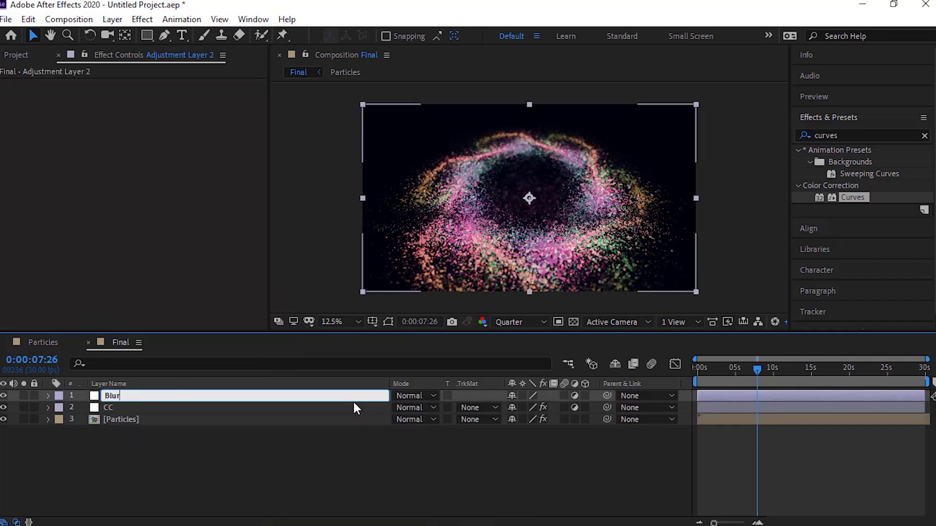
pyautogui.press('Return')
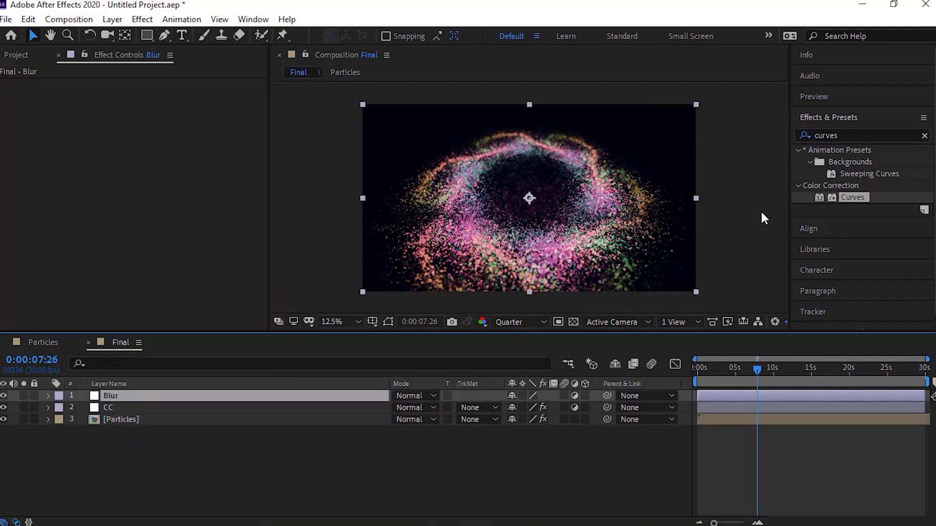
# Apply the Curves effect to the Blur layer and pull its RGB curve down strongly to crush the shadows and midtones
pyautogui.moveTo(864, 196); pyautogui.dragTo(128, 181)
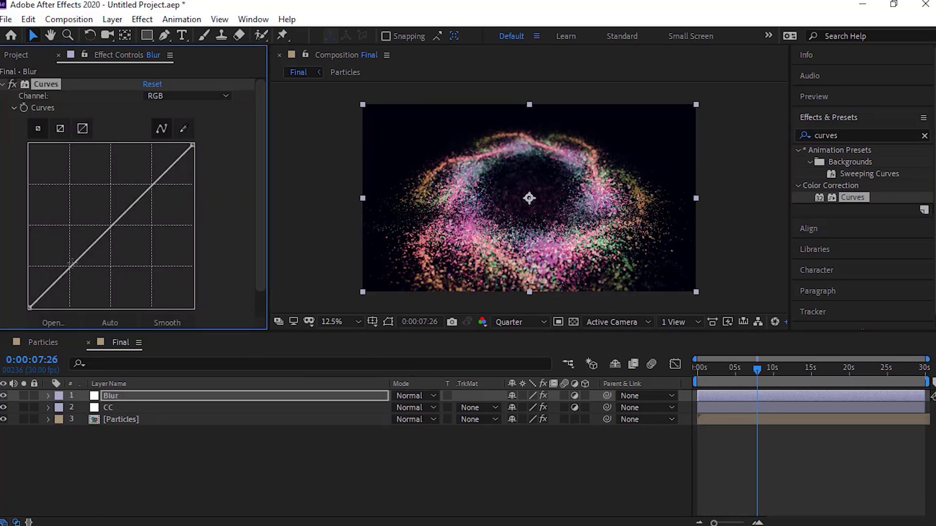
pyautogui.moveTo(121, 295); pyautogui.dragTo(125, 297)
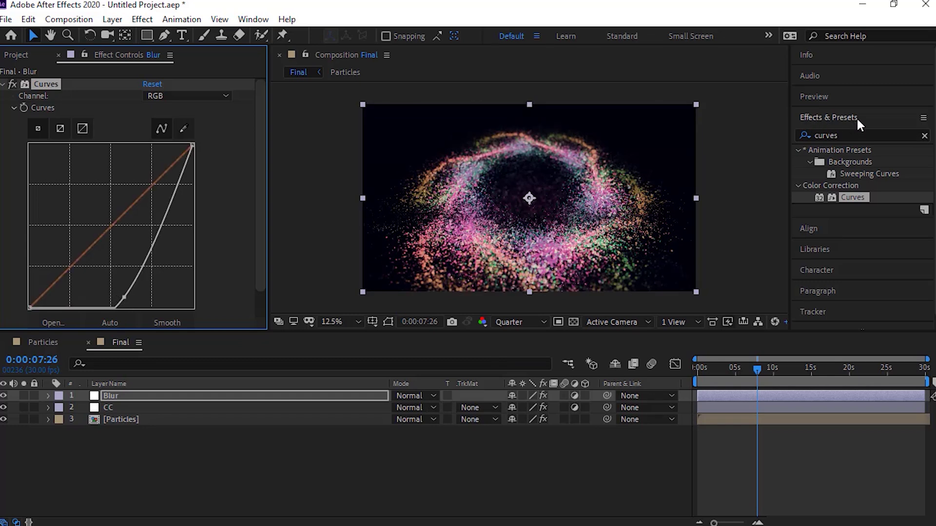
# Find the Fast Box Blur effect and apply it to the Blur layer
pyautogui.click(854, 136)
pyautogui.doubleClick(854, 135)
pyautogui.press('BackSpace')
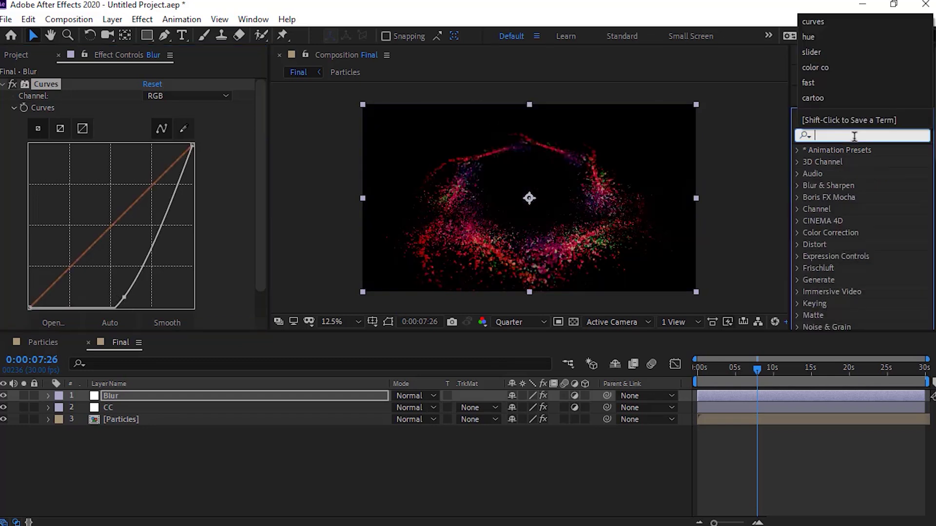
pyautogui.write('fast')
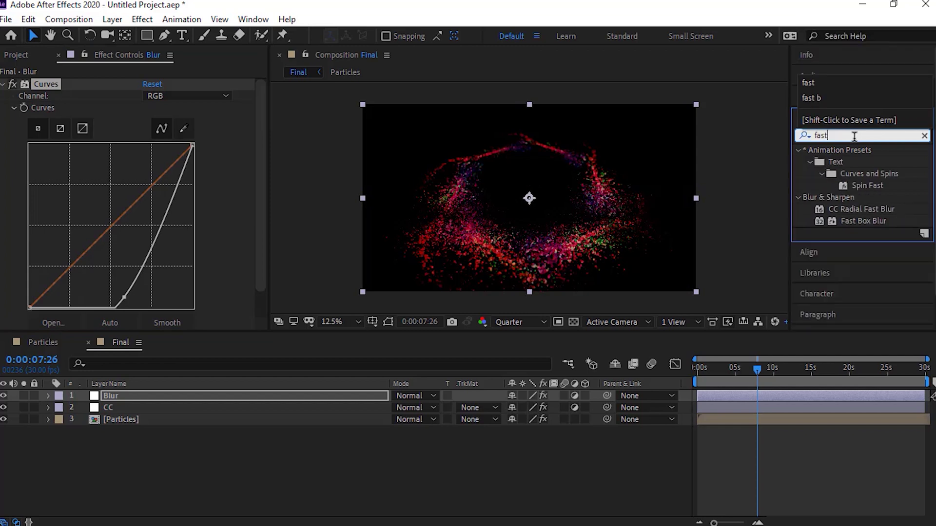
pyautogui.doubleClick(863, 220)
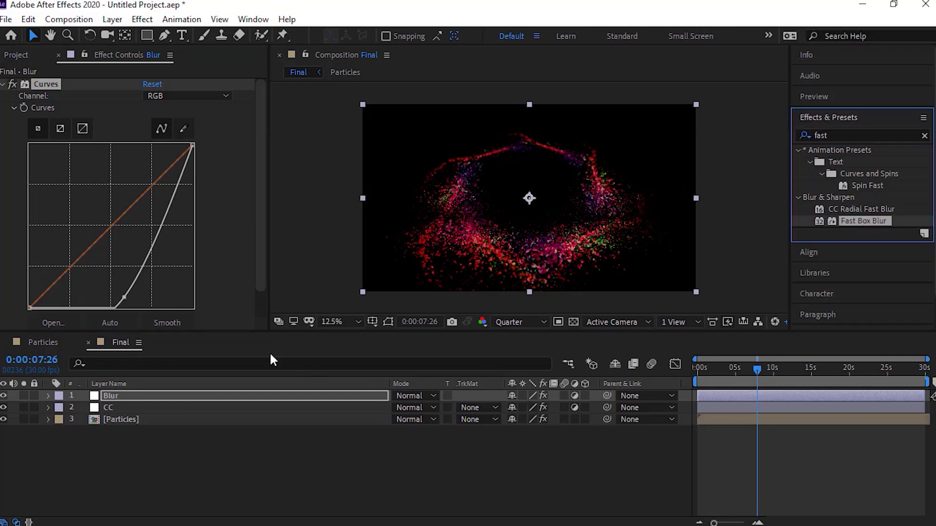
# Set the Fast Box Blur's Blur Radius to 80 and Iterations to 1
pyautogui.click(149, 288)
pyautogui.write('80')
pyautogui.press('Tab')
pyautogui.write('1')
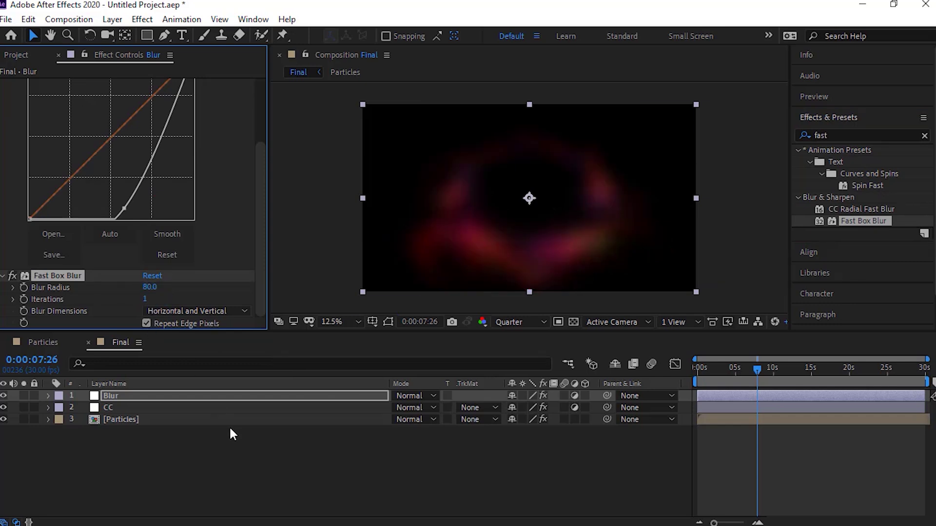
pyautogui.click(238, 443)
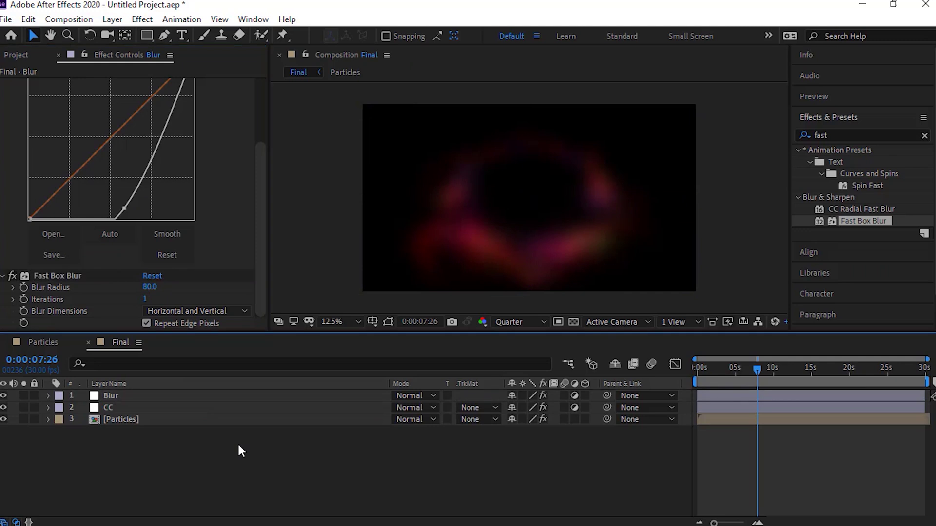
# Change the Blur layer's blending mode to Screen
pyautogui.click(144, 396)
pyautogui.click(424, 396)
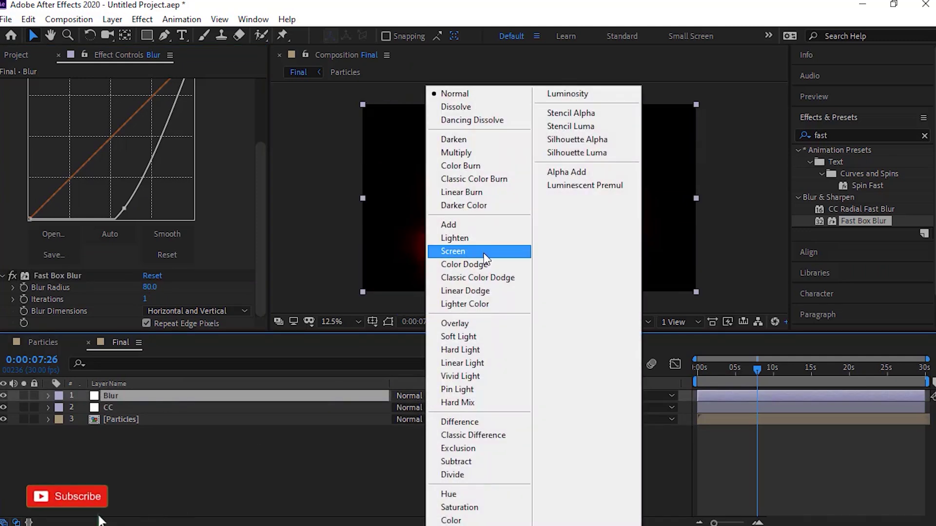
pyautogui.click(484, 253)
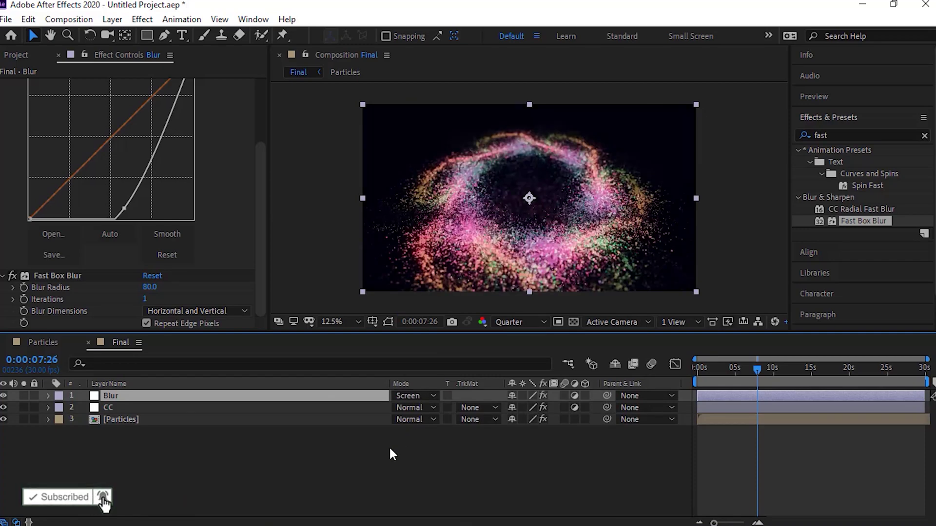
# Preview the Final composition's animation from the first frame
pyautogui.press('Home')
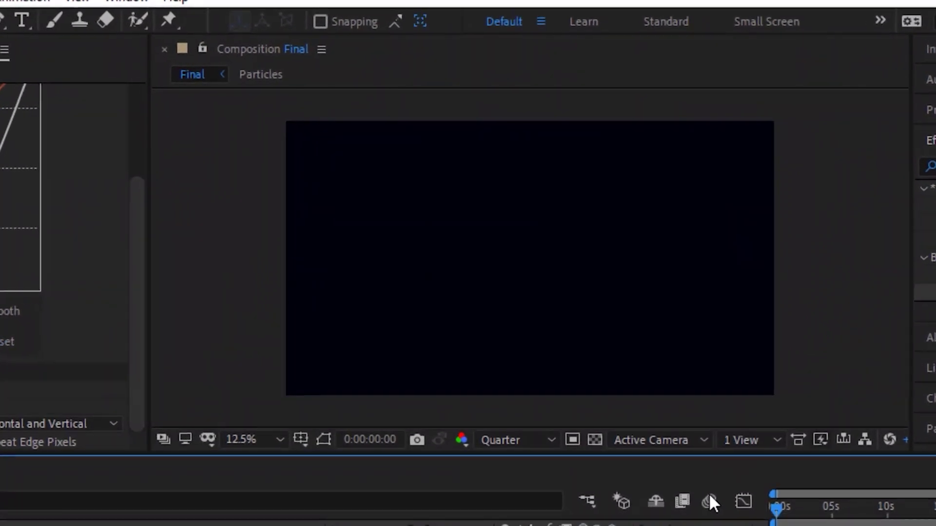
pyautogui.click(709, 500)
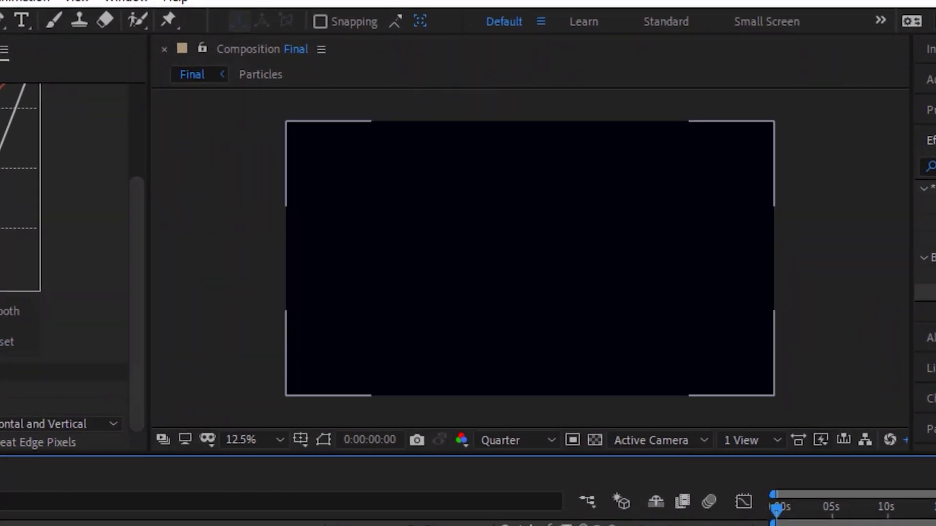
pyautogui.press('space')
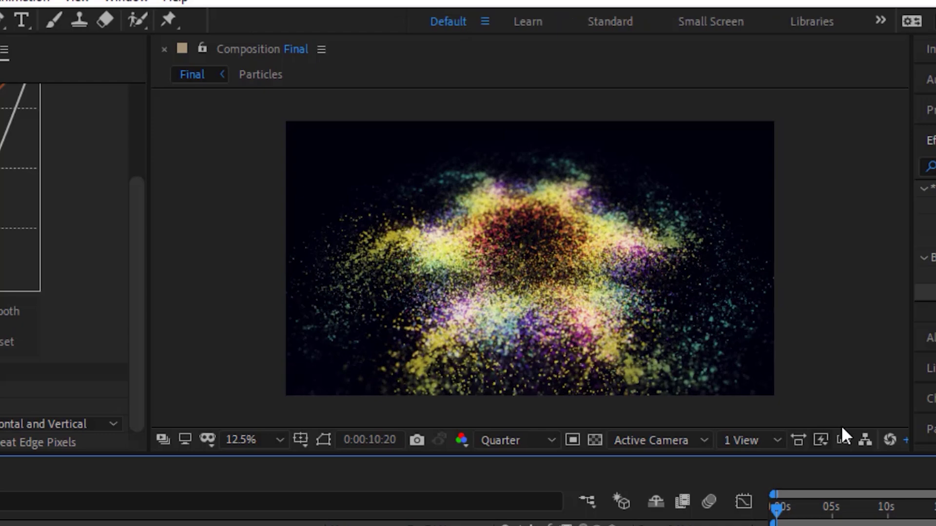
pyautogui.press('space')
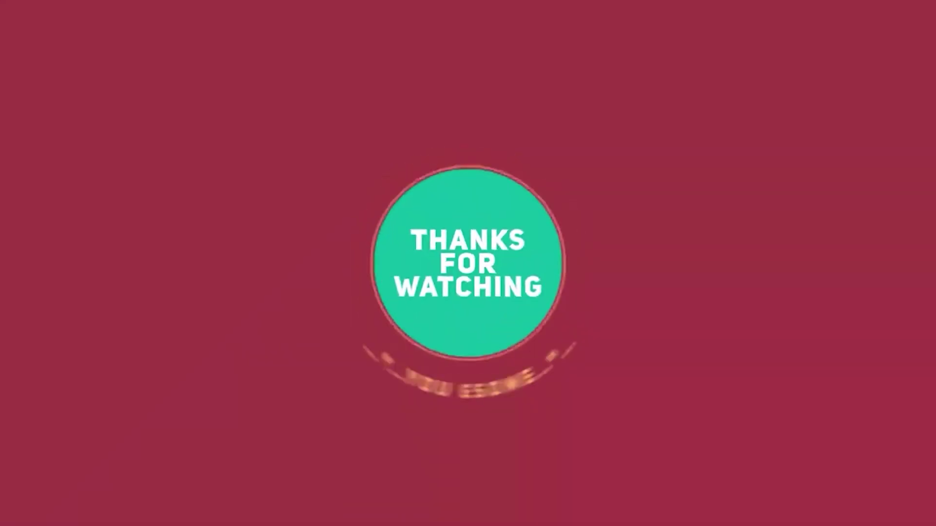